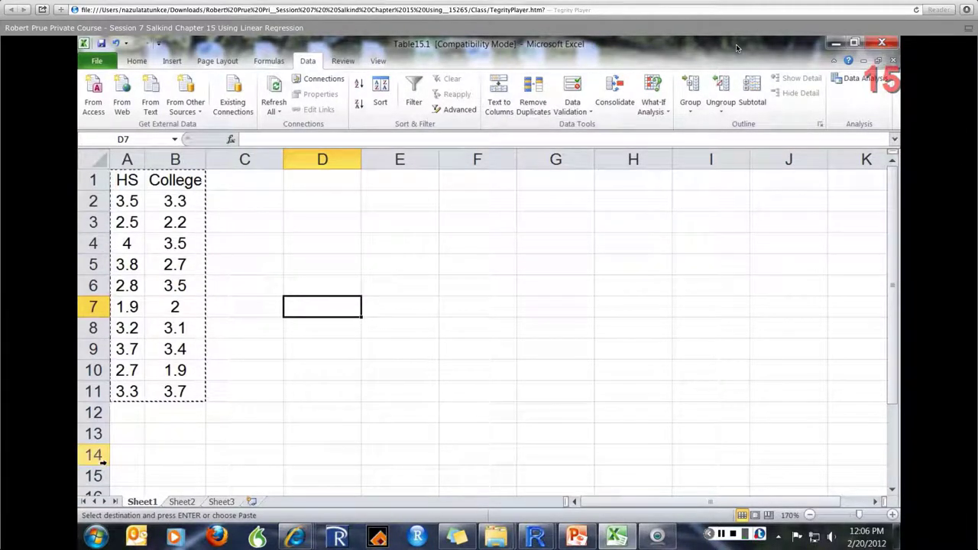
Enter the labels "slope" in A13 and "intercept" in A14, and autofit the width of column A
left_click(127, 435)
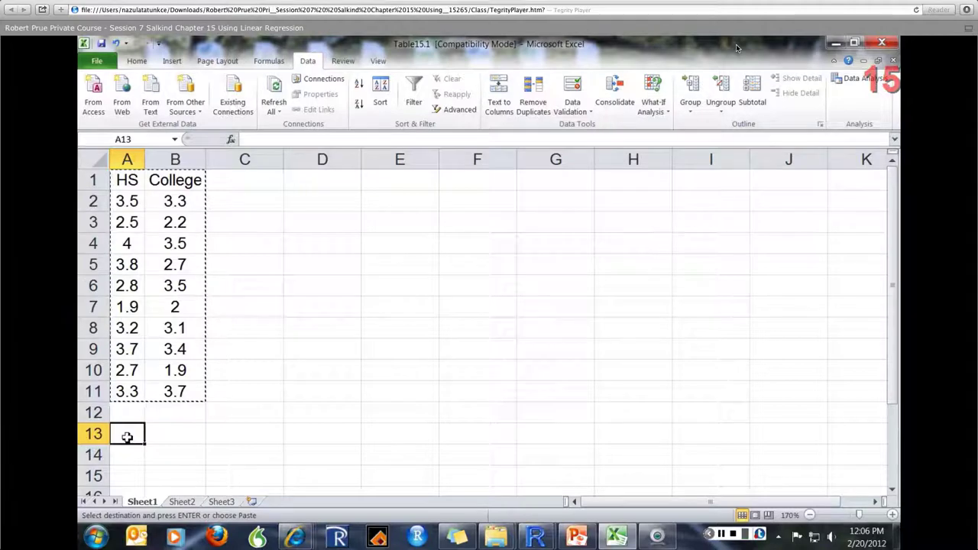
type("slow")
key("BackSpace")
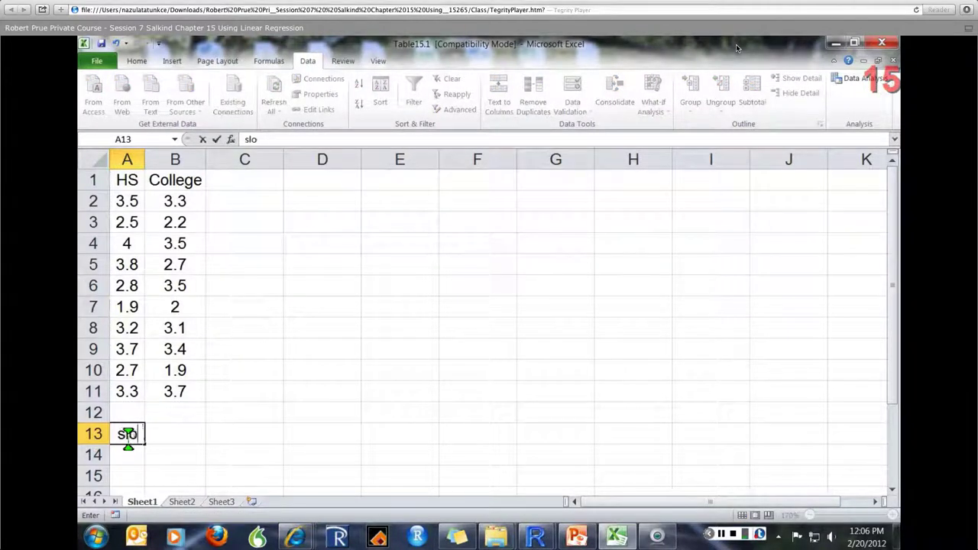
type("pe")
key("Return")
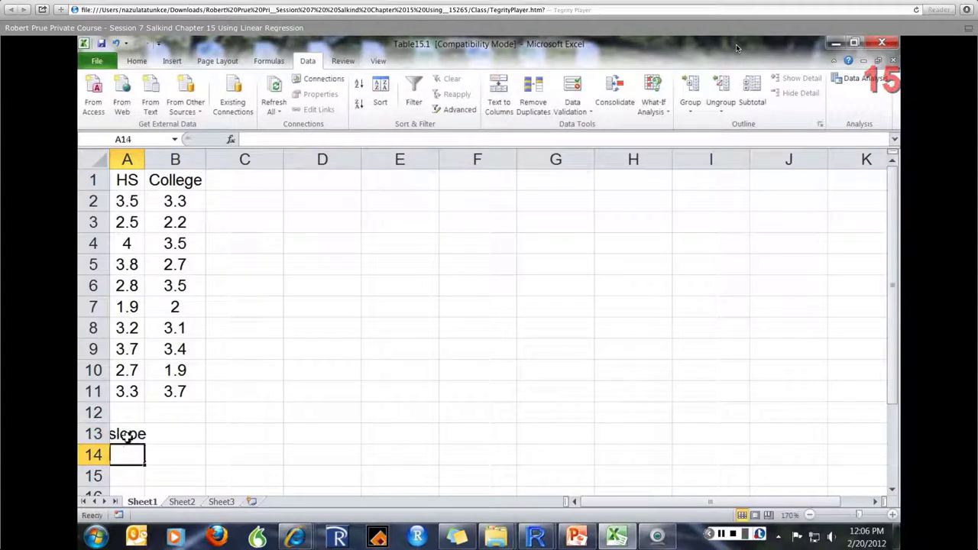
type("intercept")
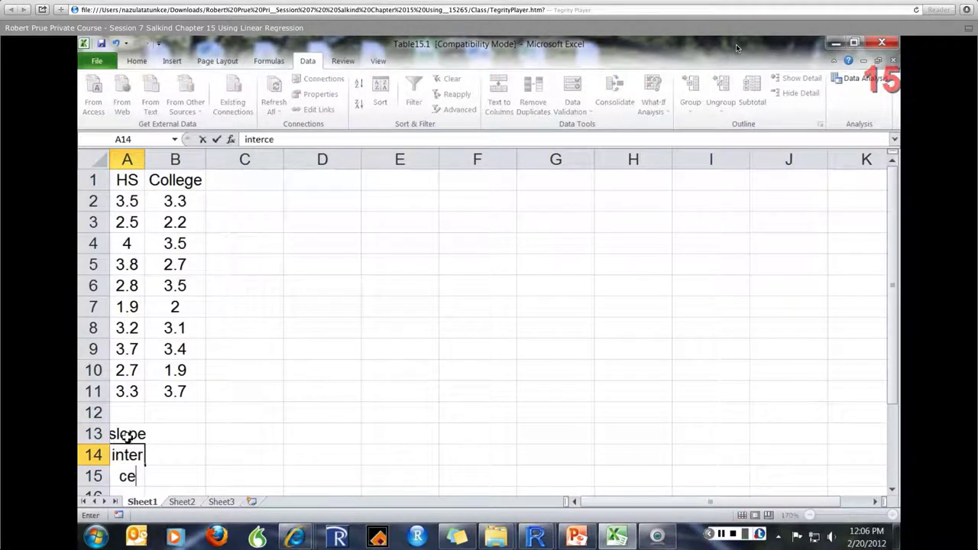
key("Return")
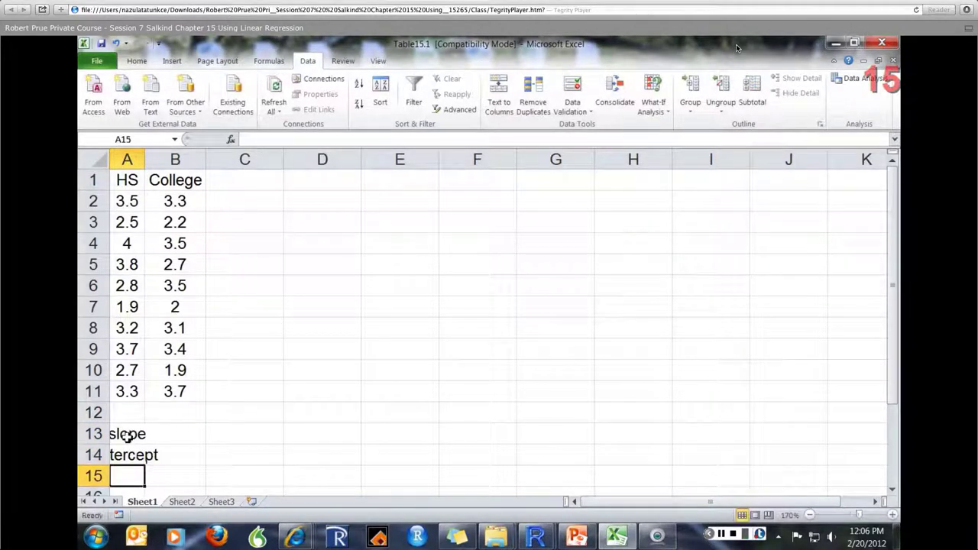
double_click(144, 159)
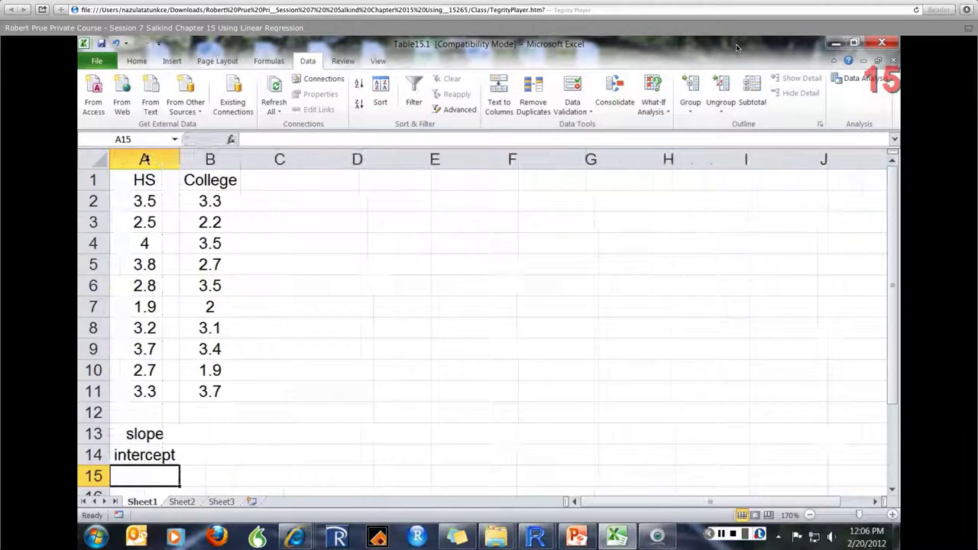
Search for the slope function and insert SLOPE into cell B13
left_click(169, 436)
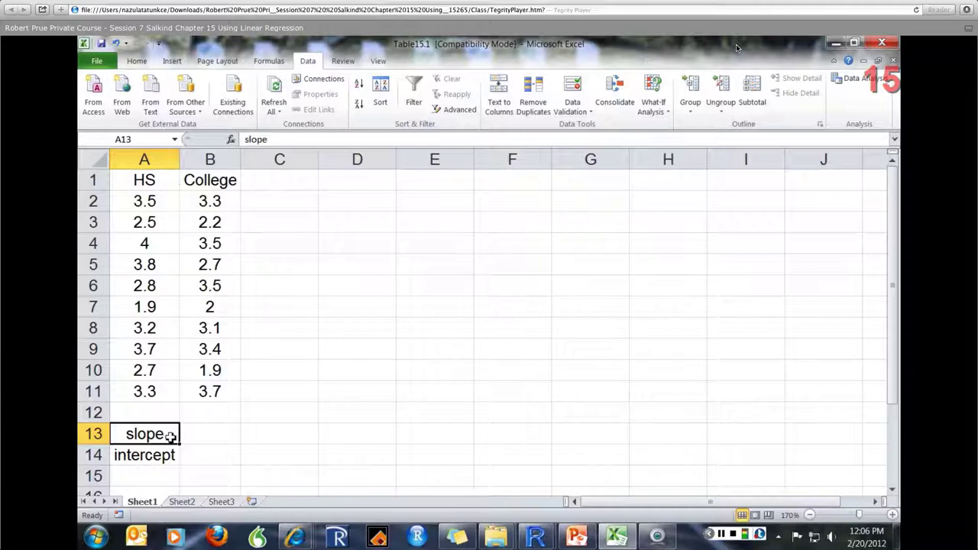
left_click(220, 439)
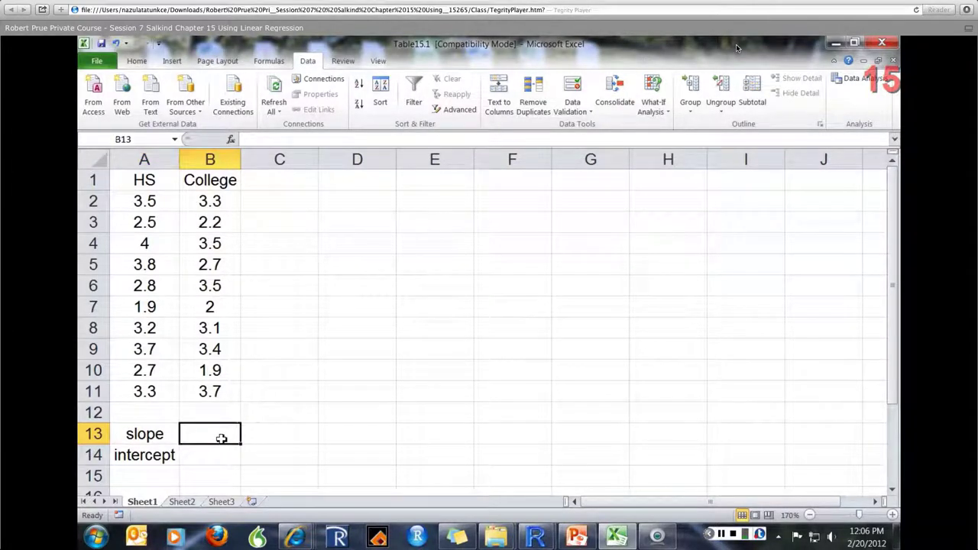
left_click(233, 142)
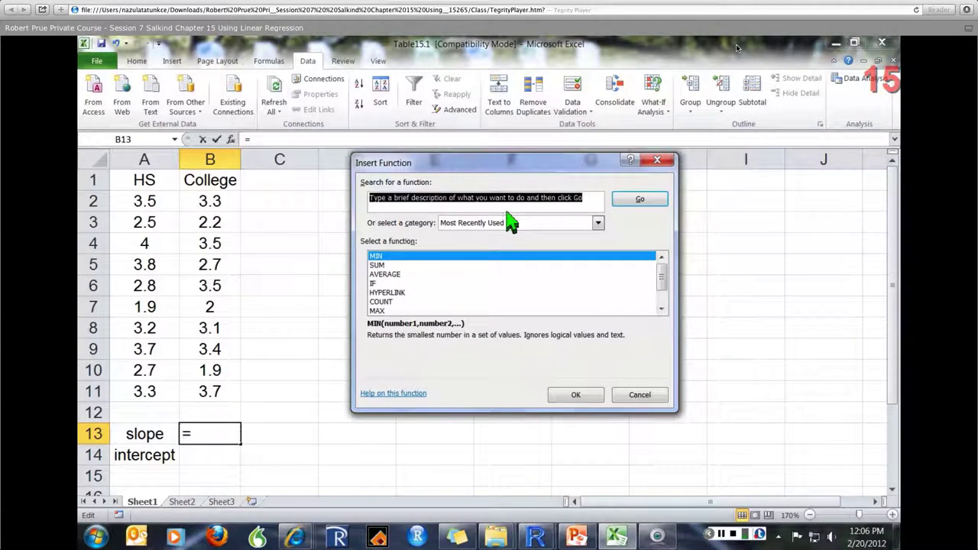
type("slope")
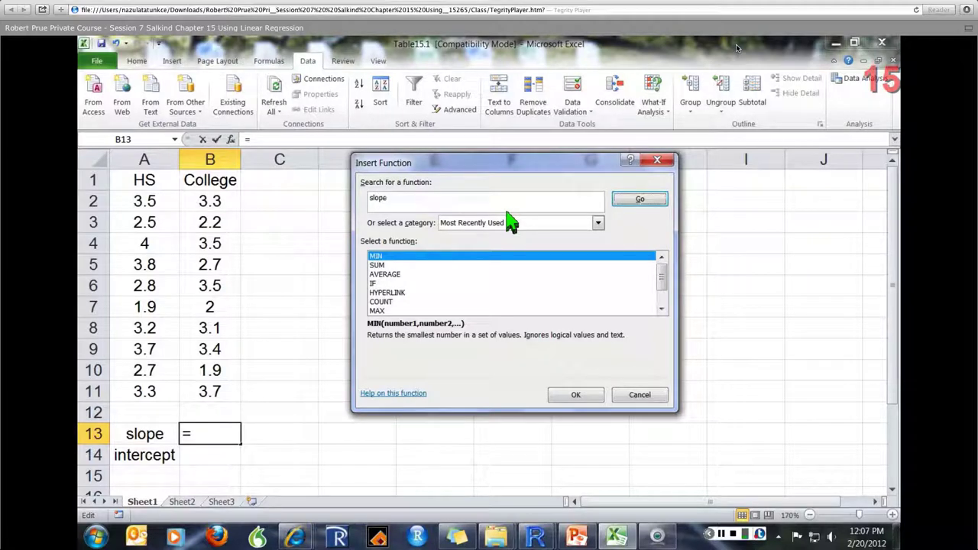
key("Return")
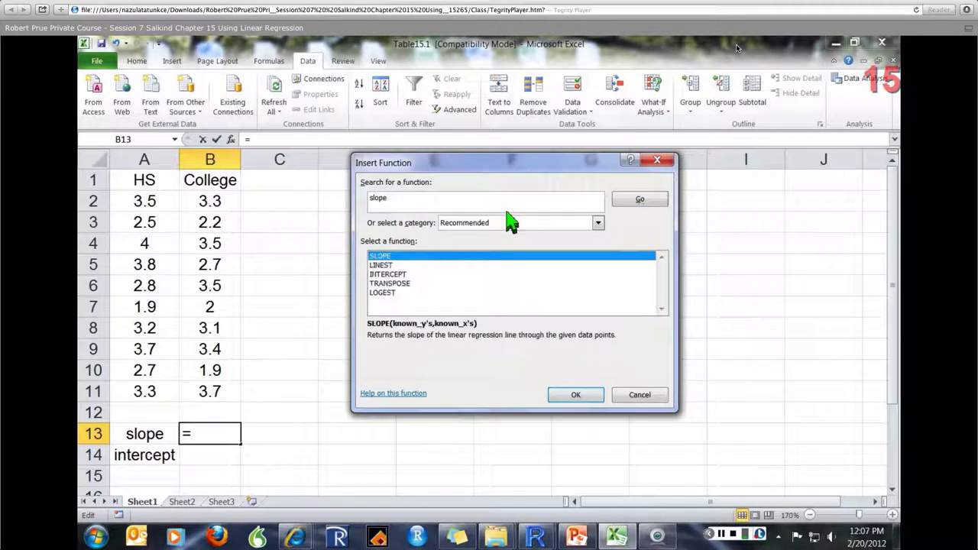
left_click(575, 396)
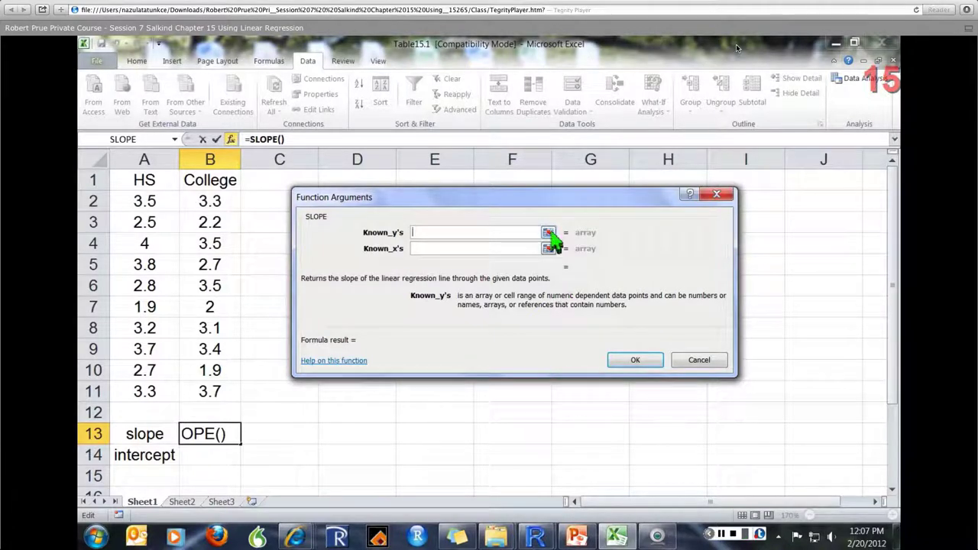
Complete the SLOPE function with B1:B11 as the known y's and A1:A11 as the known x's
left_click_drag(407, 241, 406, 243)
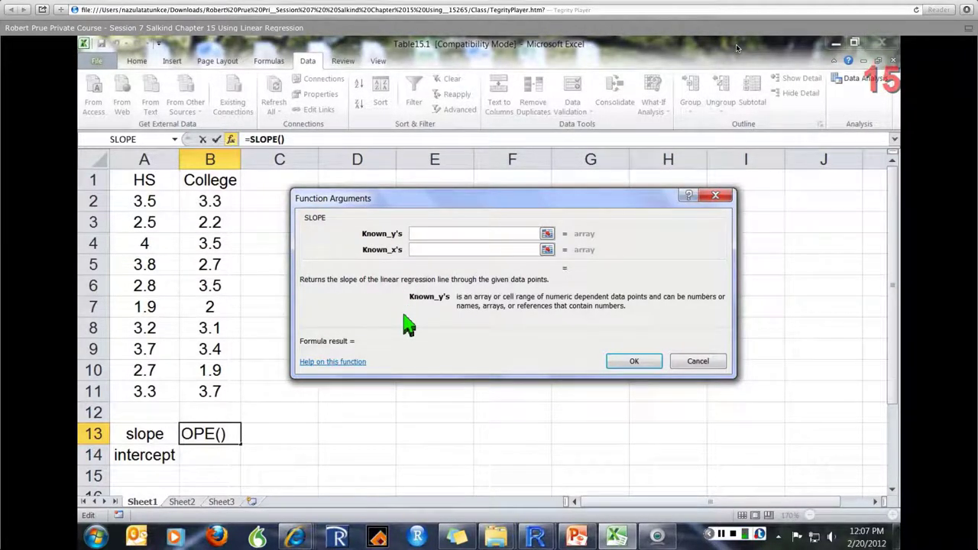
left_click(547, 234)
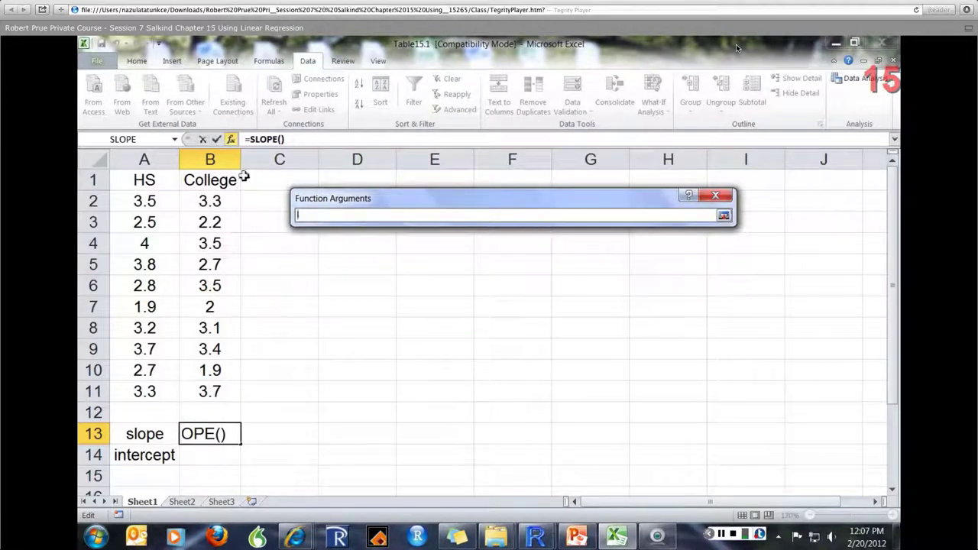
left_click_drag(219, 180, 206, 391)
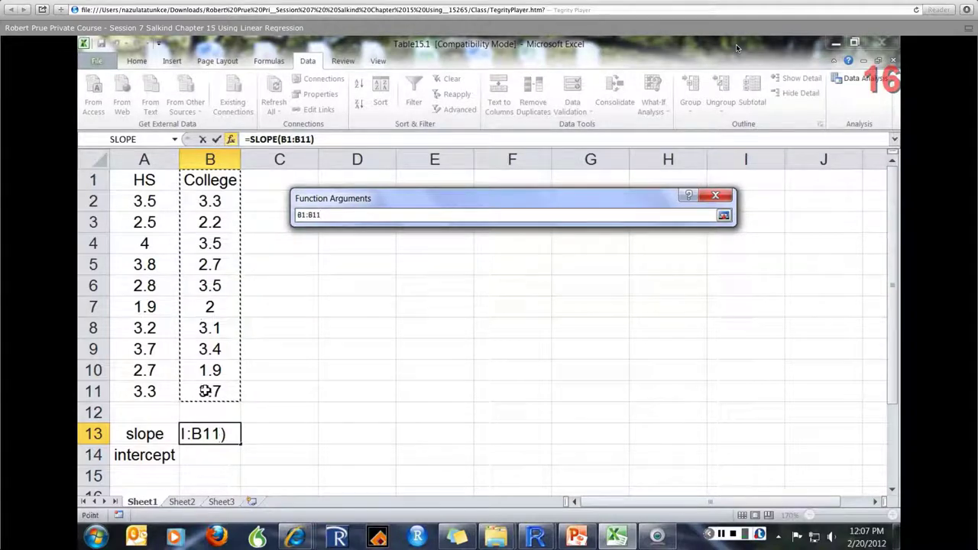
key("Return")
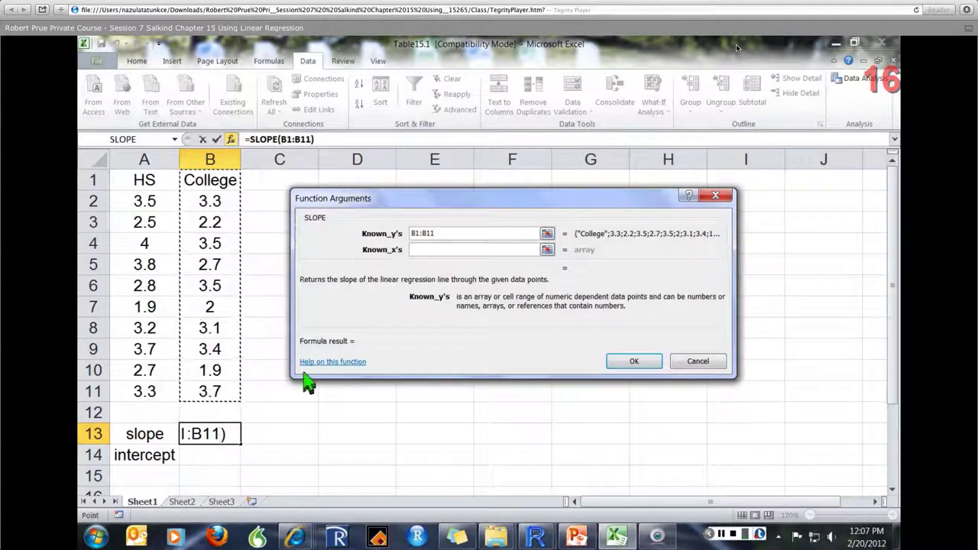
left_click(547, 250)
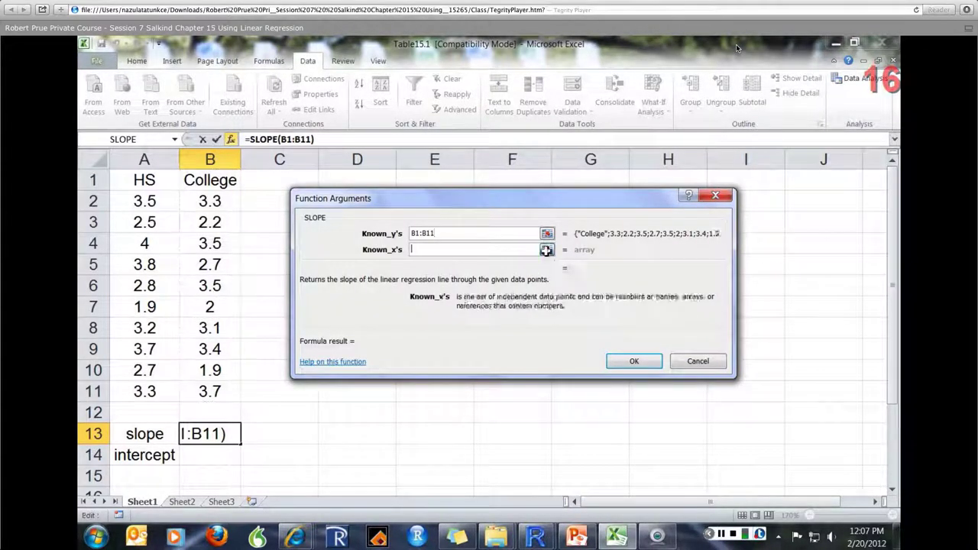
left_click_drag(144, 180, 139, 390)
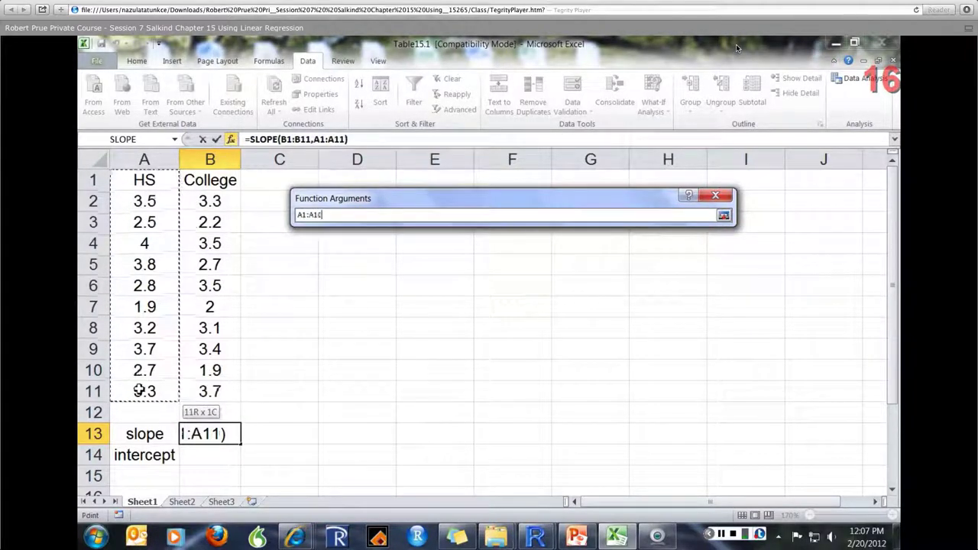
left_click(723, 215)
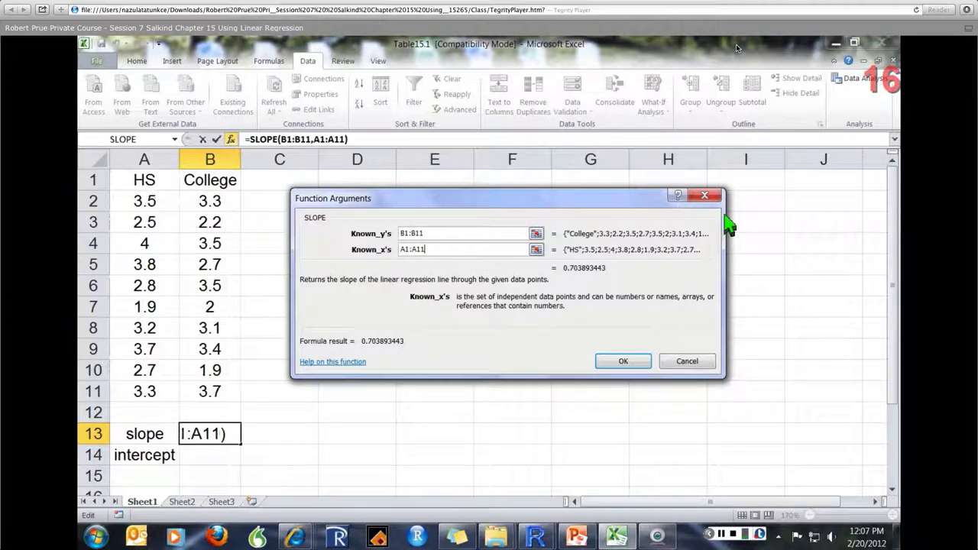
left_click(624, 361)
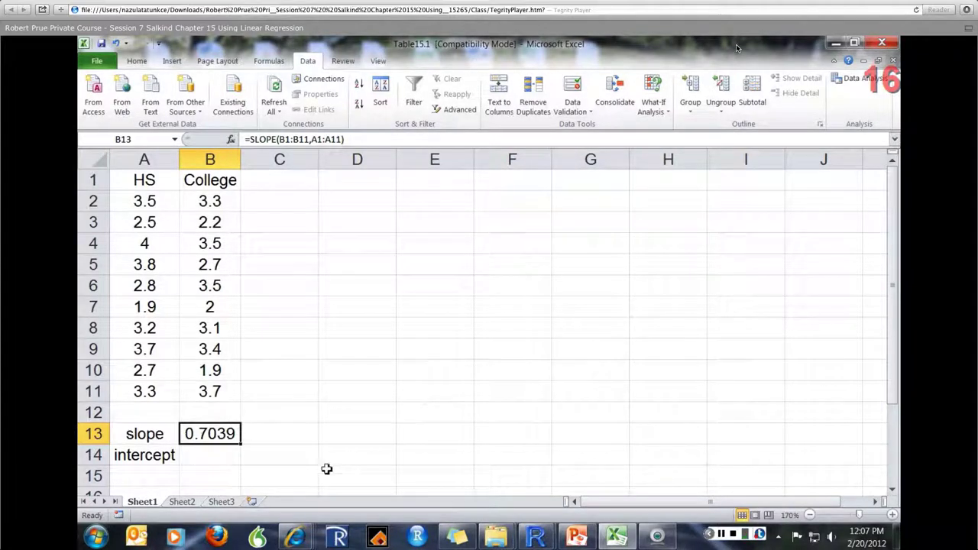
Calculate the regression intercept in cell B14 with the formula =intercept(B2:B11,A2:A11)
left_click(212, 459)
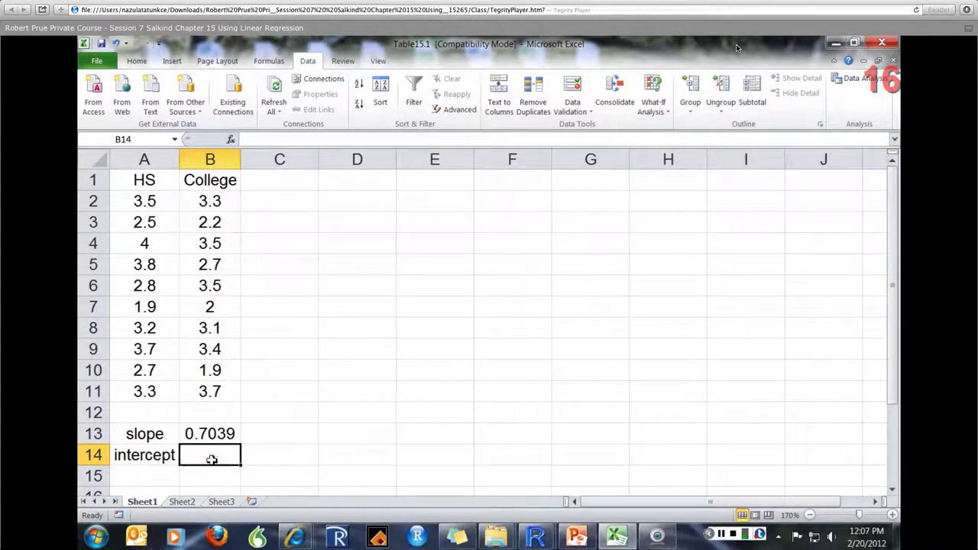
type("=")
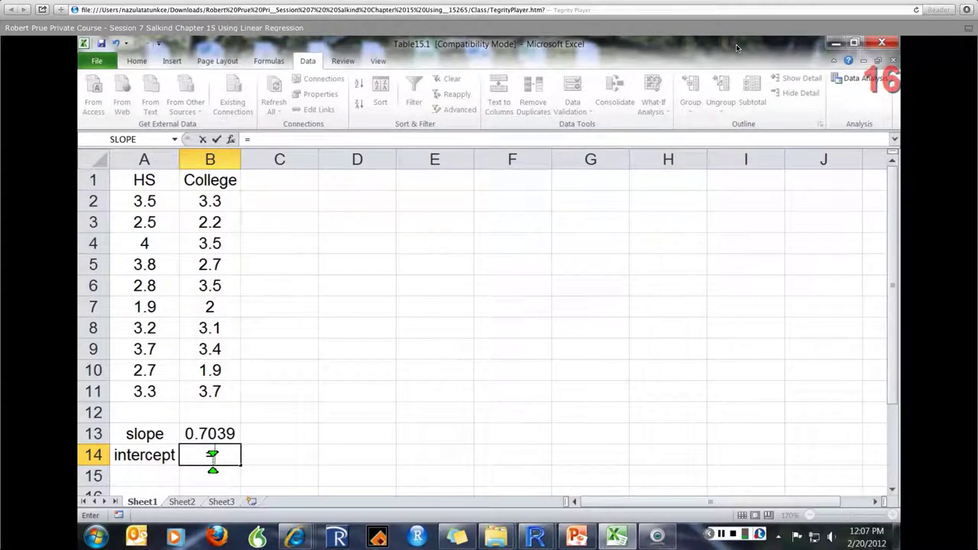
type("inter")
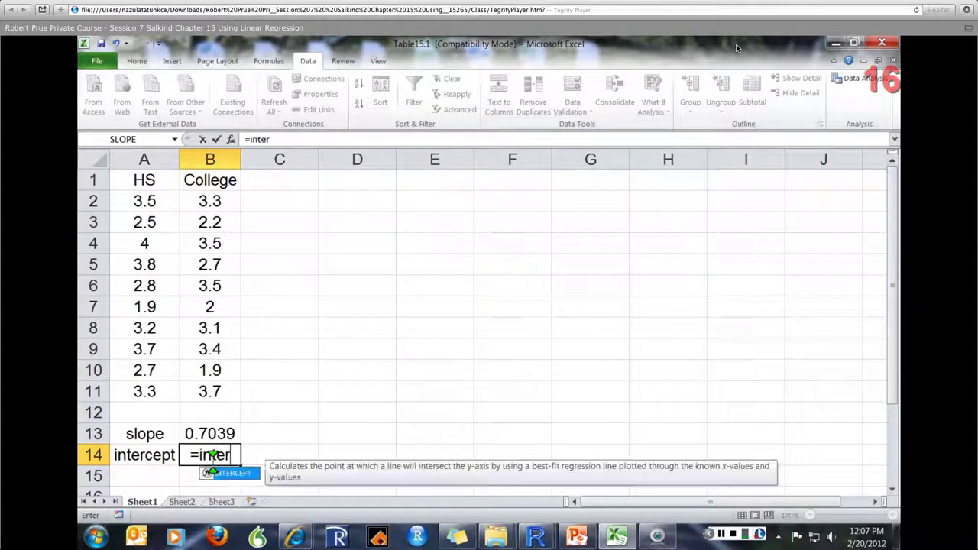
type("cept(")
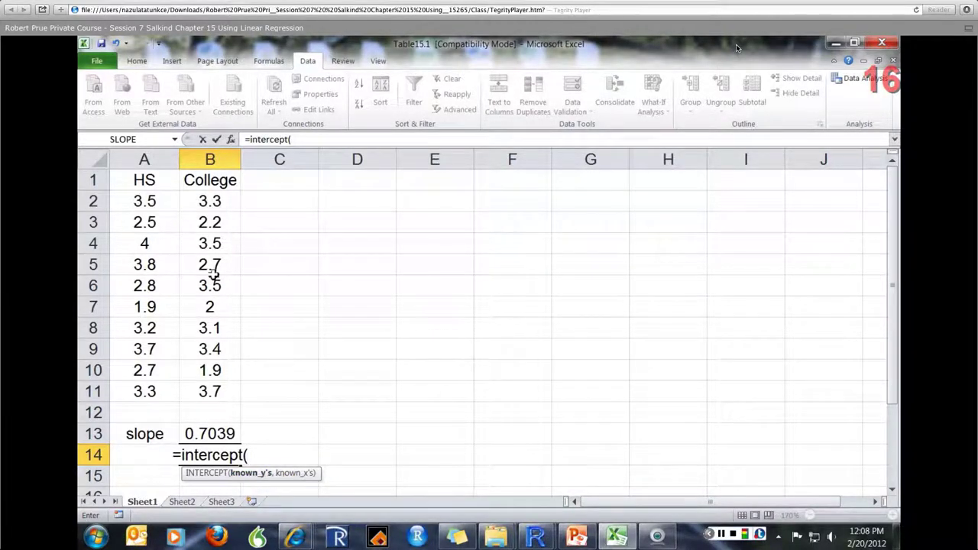
left_click_drag(220, 198, 197, 390)
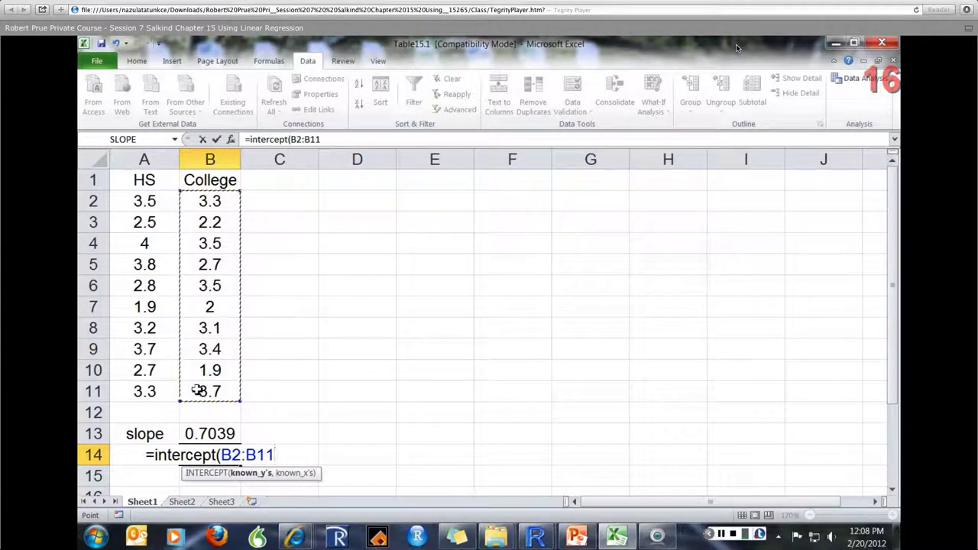
type(",")
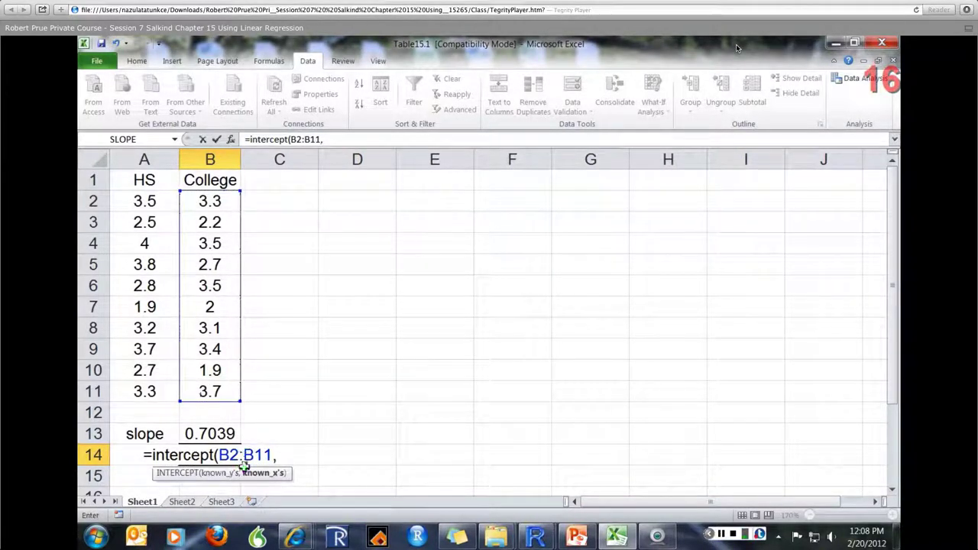
left_click_drag(149, 201, 135, 391)
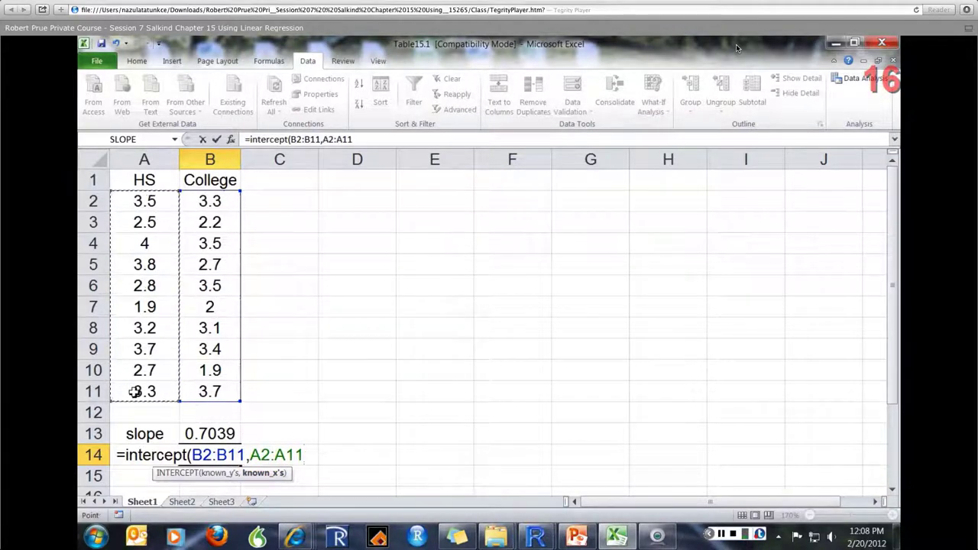
type(")")
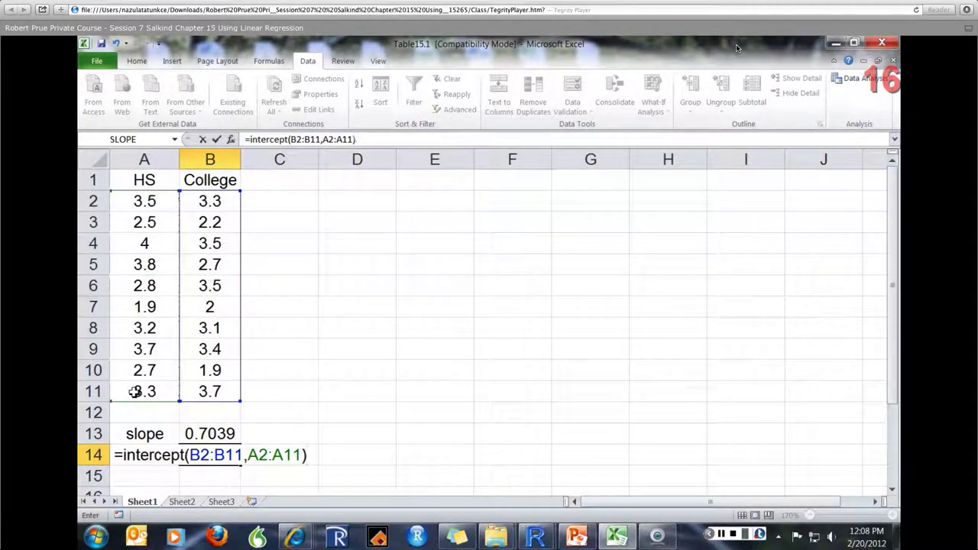
key("Return")
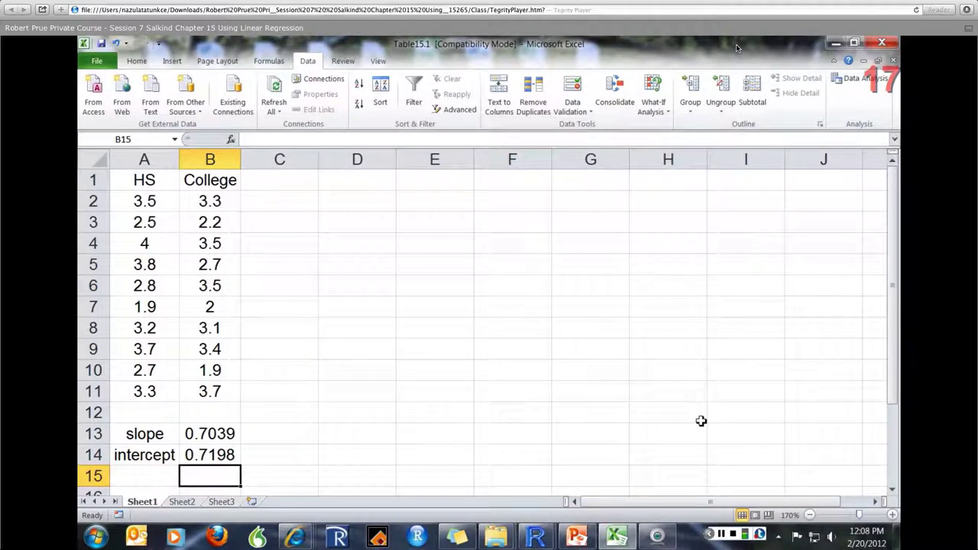
Widen column A slightly and enter the high school GPA value 3.25 in cell A17
left_click_drag(894, 382, 898, 423)
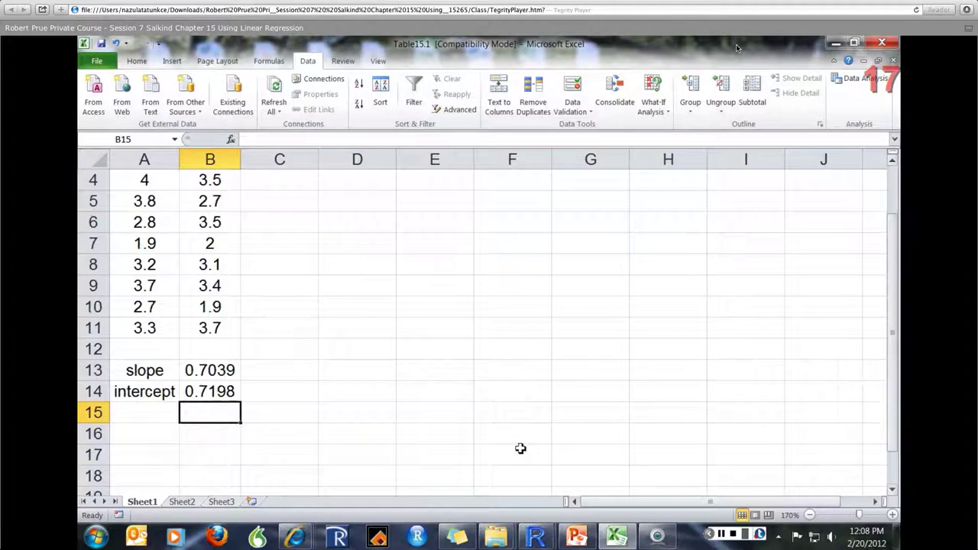
left_click_drag(183, 159, 209, 159)
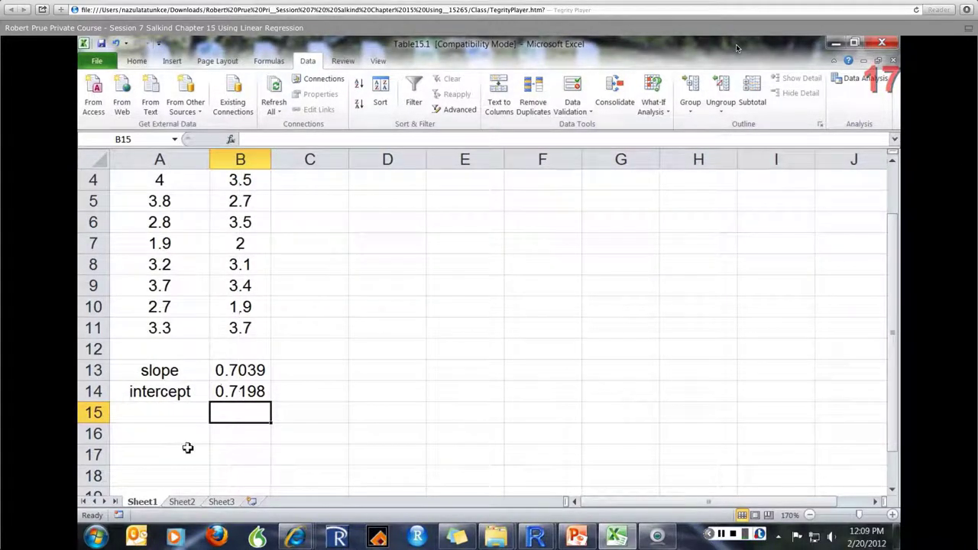
left_click(142, 453)
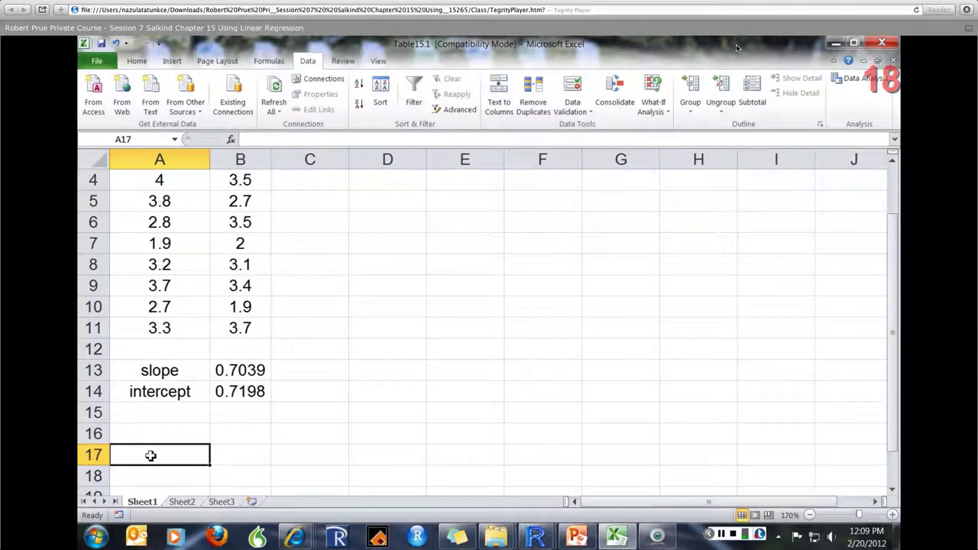
type("3.25")
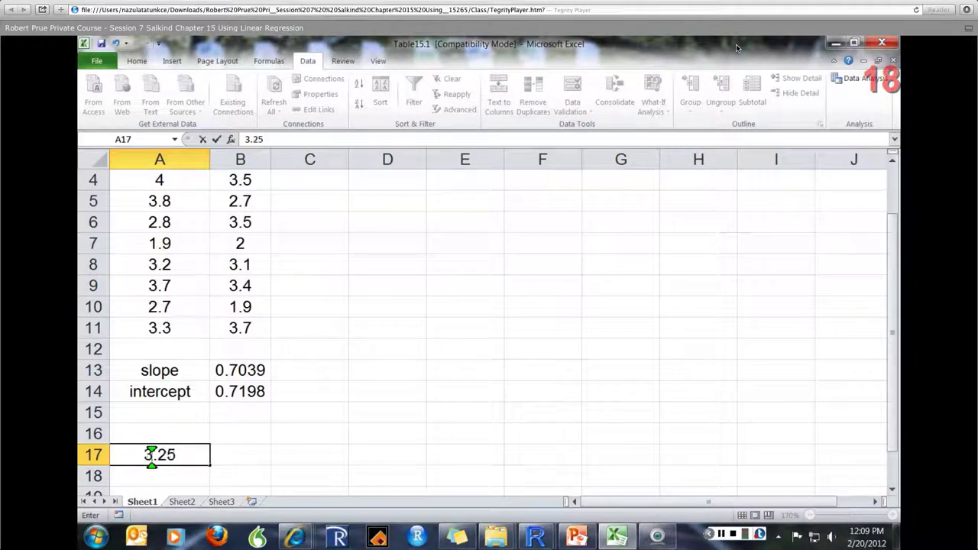
key("Return")
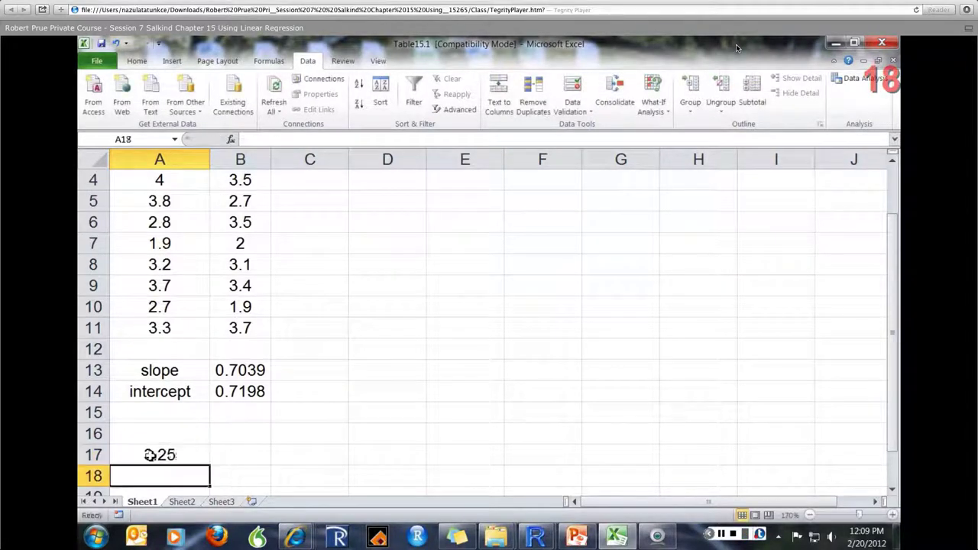
Calculate the predicted college GPA in cell B17 with the formula =B13*A17+B14
left_click(244, 458)
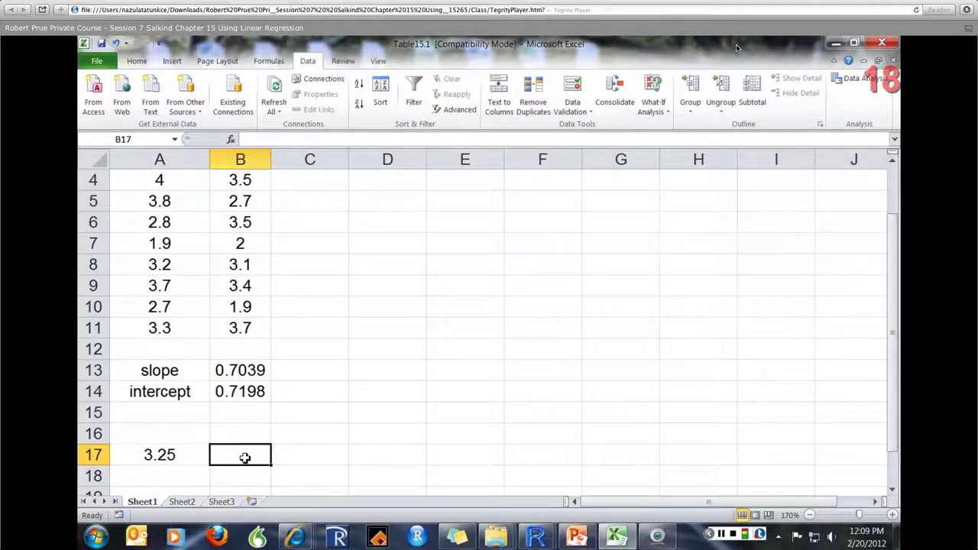
type("=")
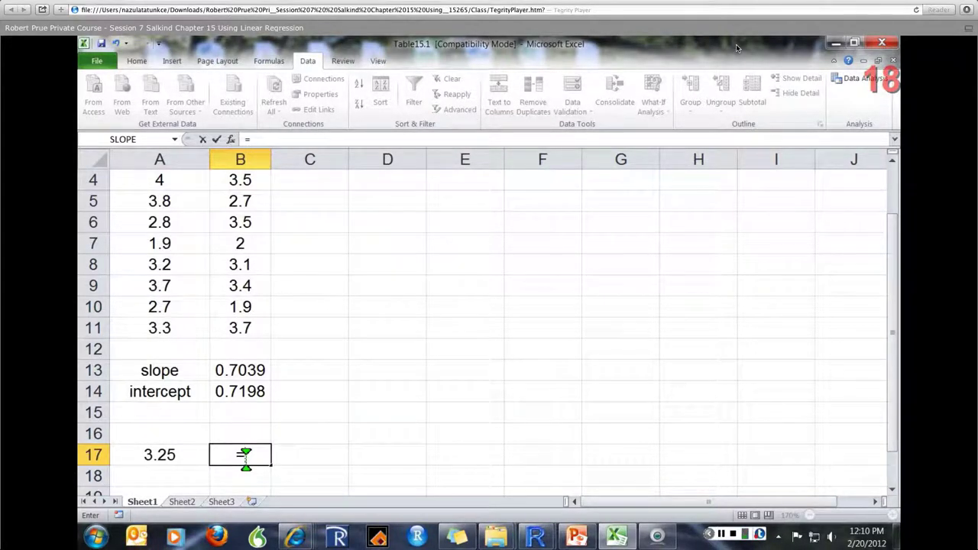
left_click(240, 372)
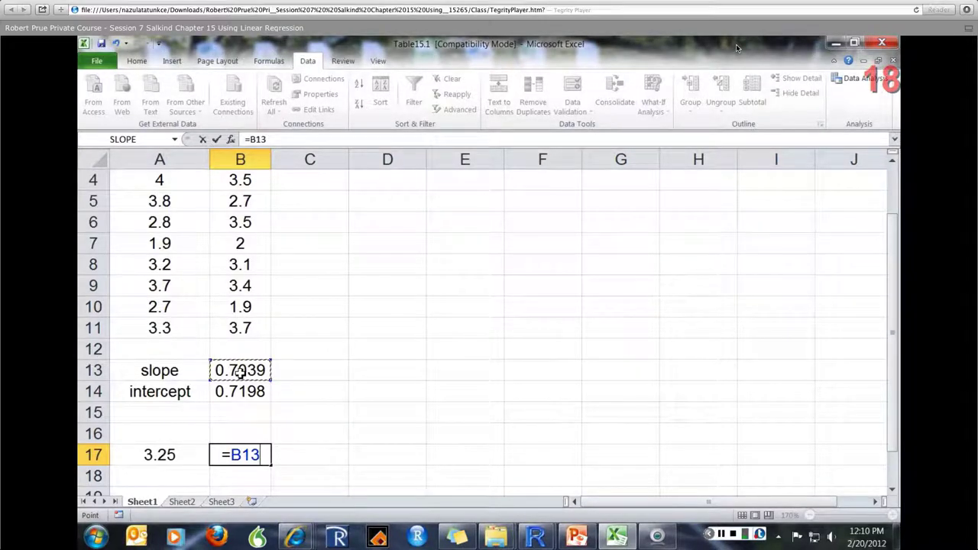
type("*")
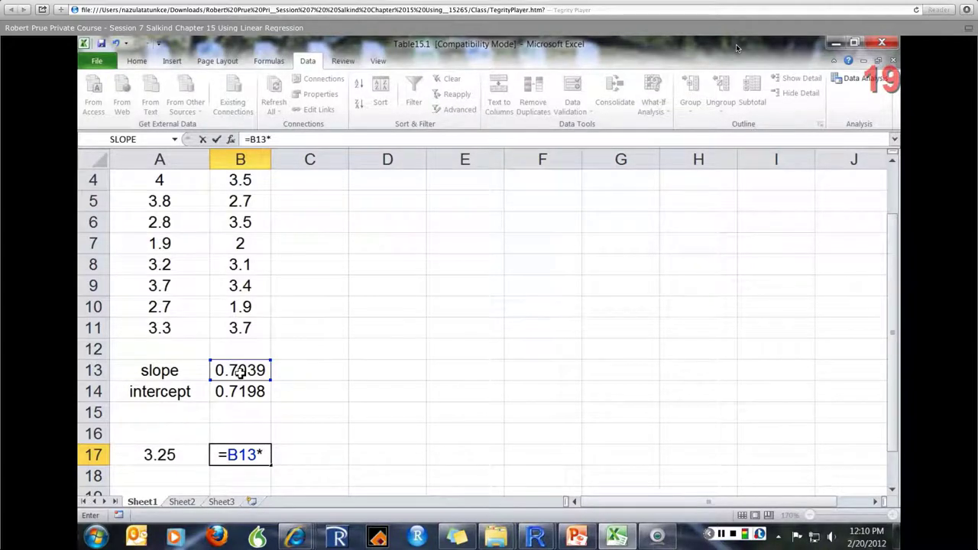
left_click(162, 455)
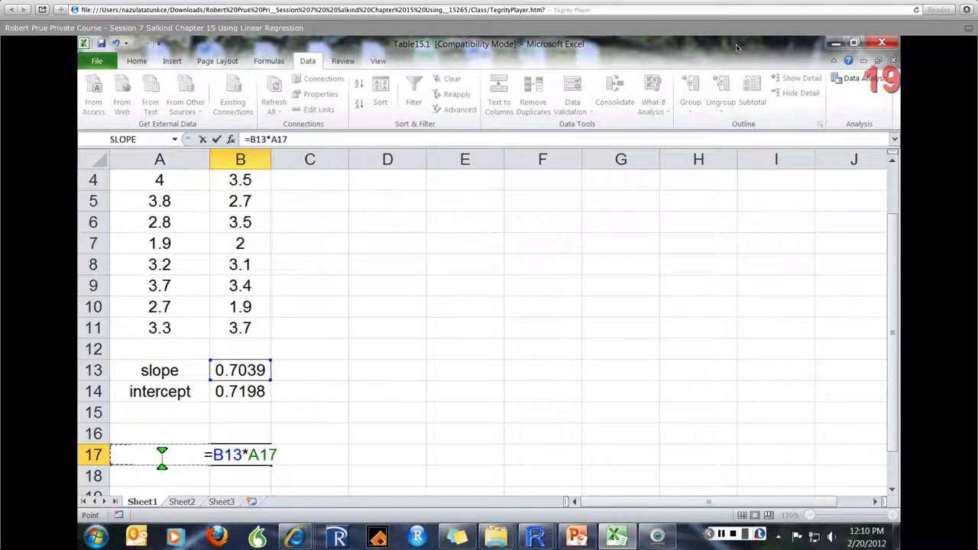
type("+")
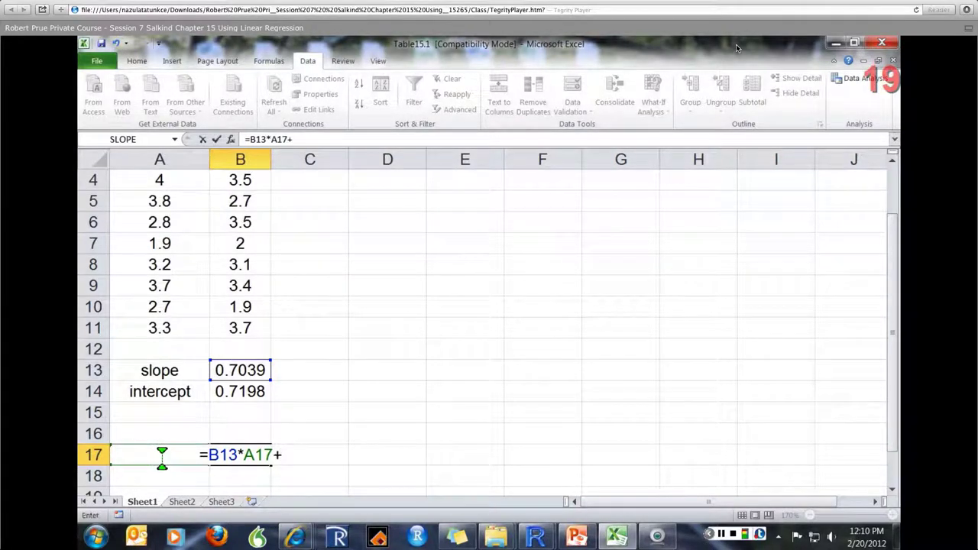
left_click(239, 393)
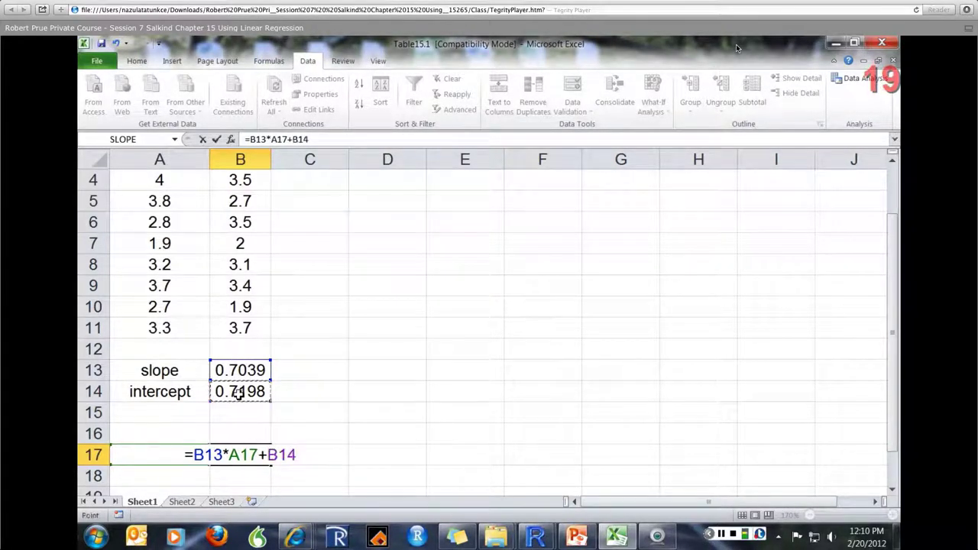
key("Return")
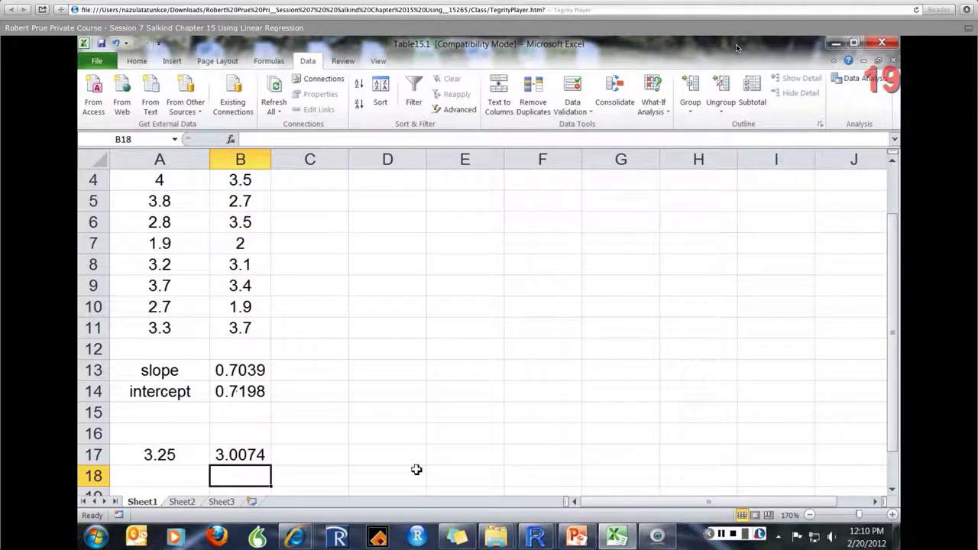
left_click_drag(895, 344, 896, 330)
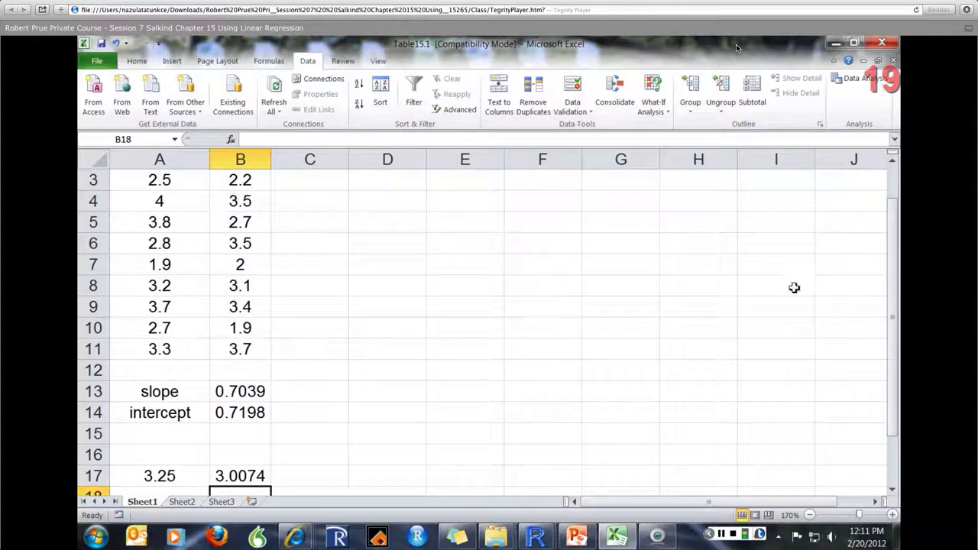
left_click_drag(896, 325, 897, 286)
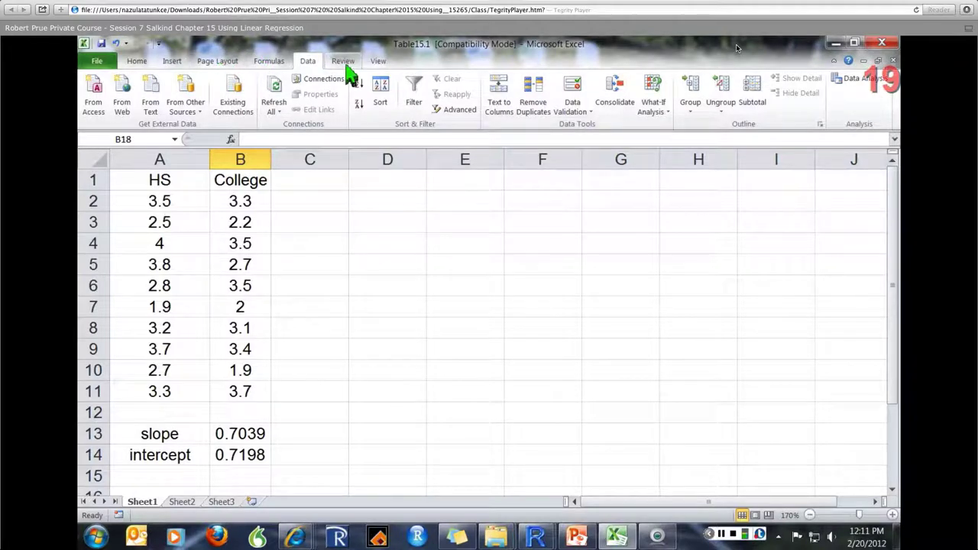
left_click(169, 63)
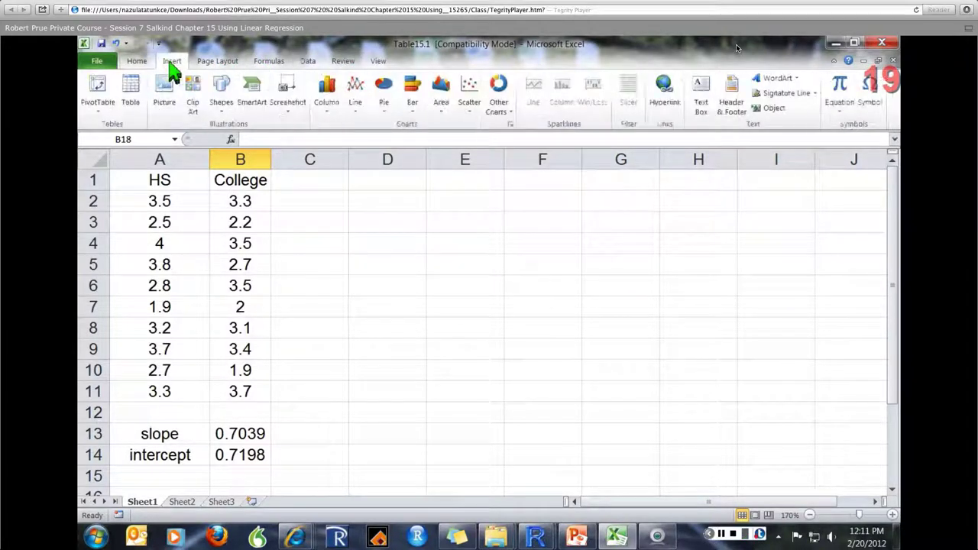
left_click(474, 117)
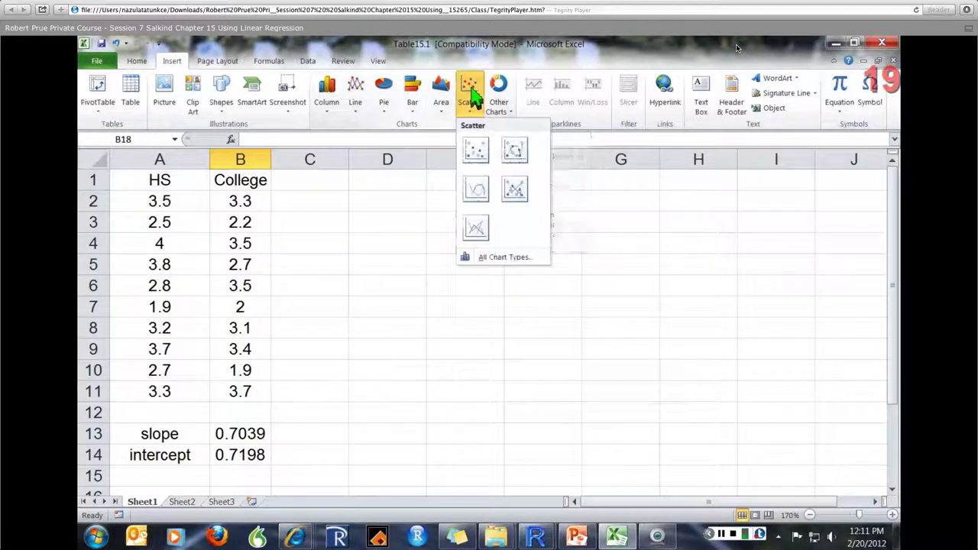
left_click(476, 150)
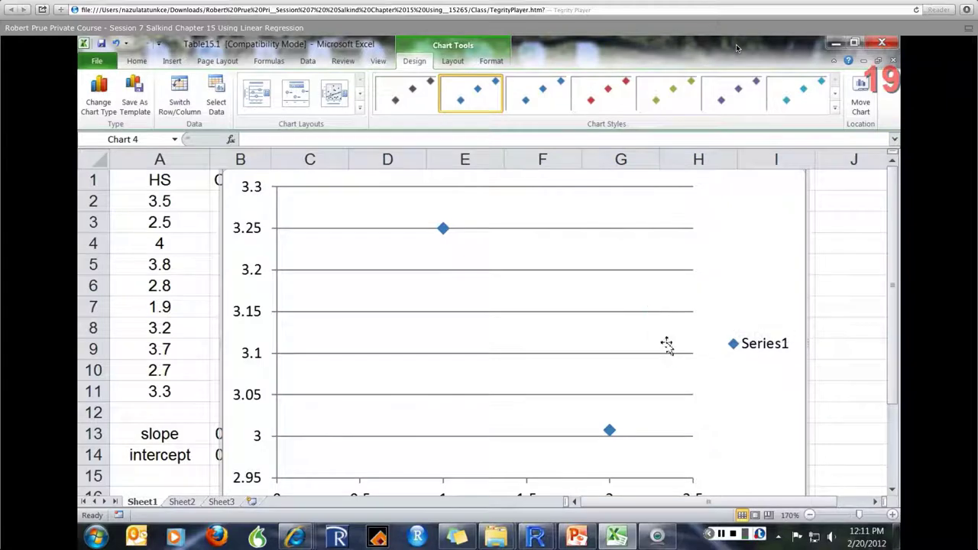
left_click_drag(892, 340, 895, 366)
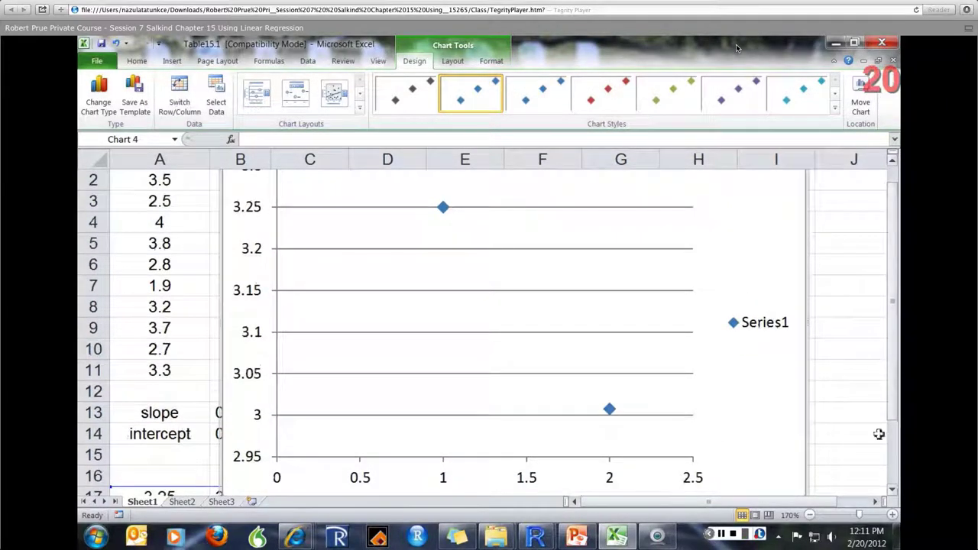
left_click(809, 515)
left_click(809, 515)
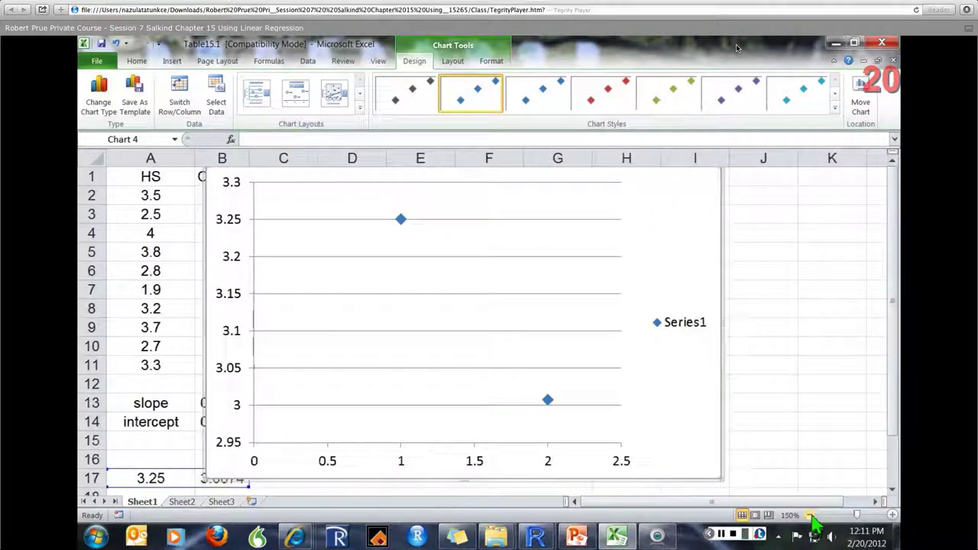
left_click(809, 515)
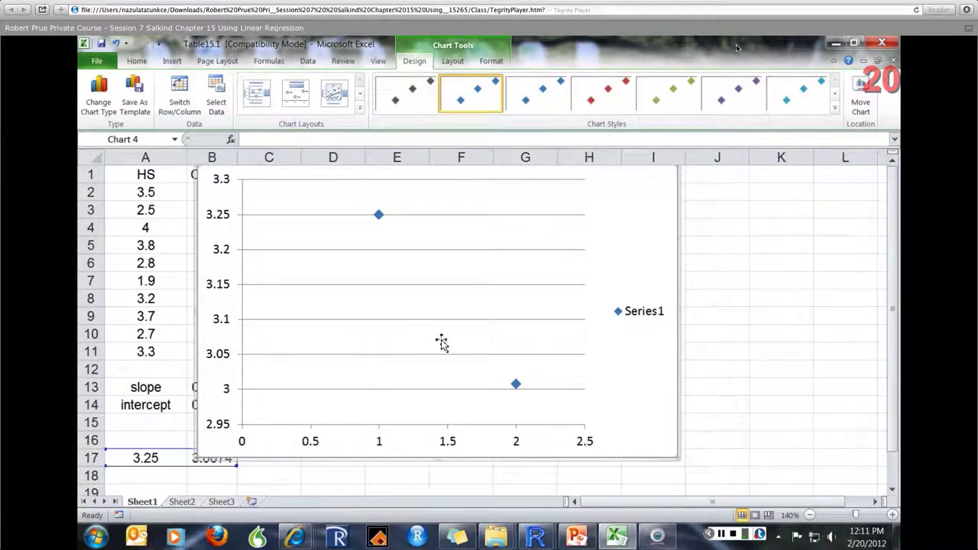
left_click_drag(449, 270, 557, 274)
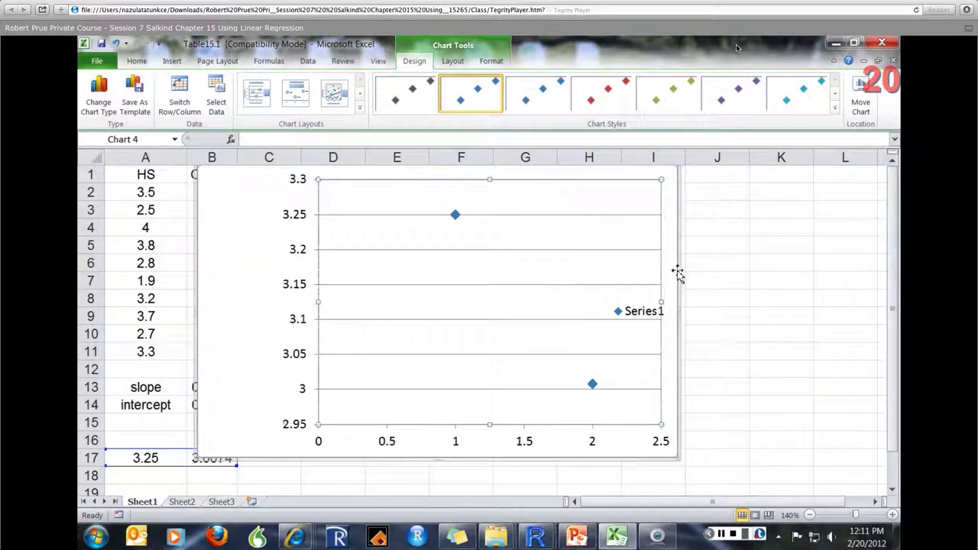
left_click_drag(678, 273, 765, 279)
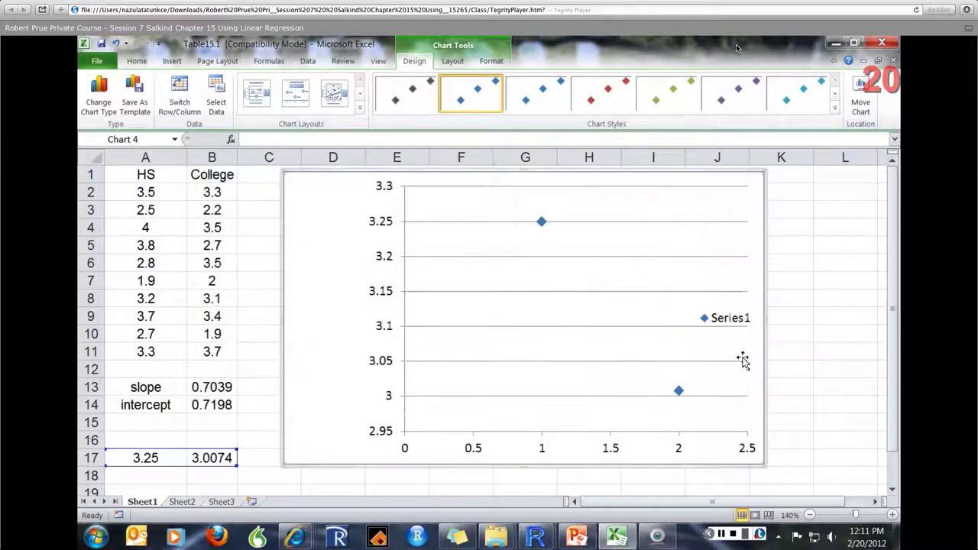
right_click(768, 360)
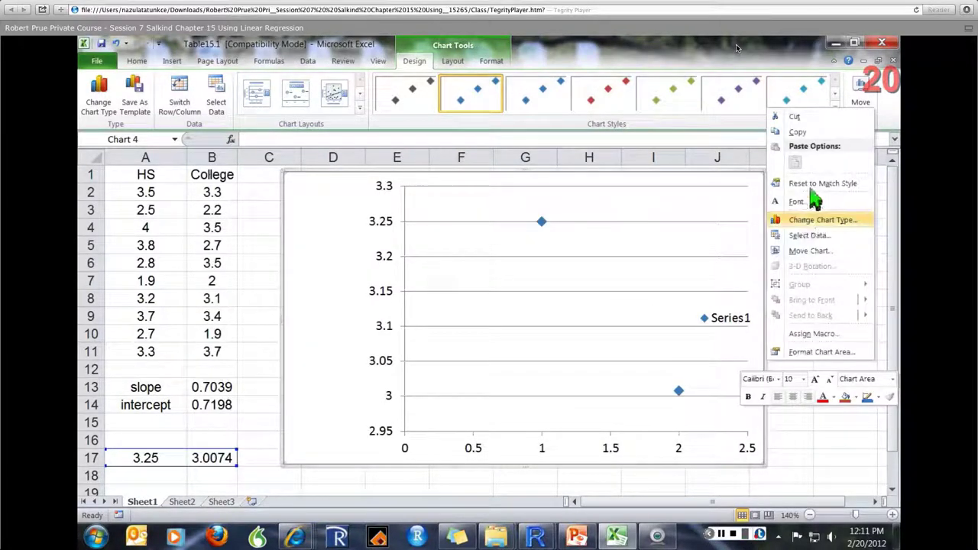
left_click(803, 133)
Insert a blank markers-only scatter chart with empty cell D2 as the selection
left_click(357, 190)
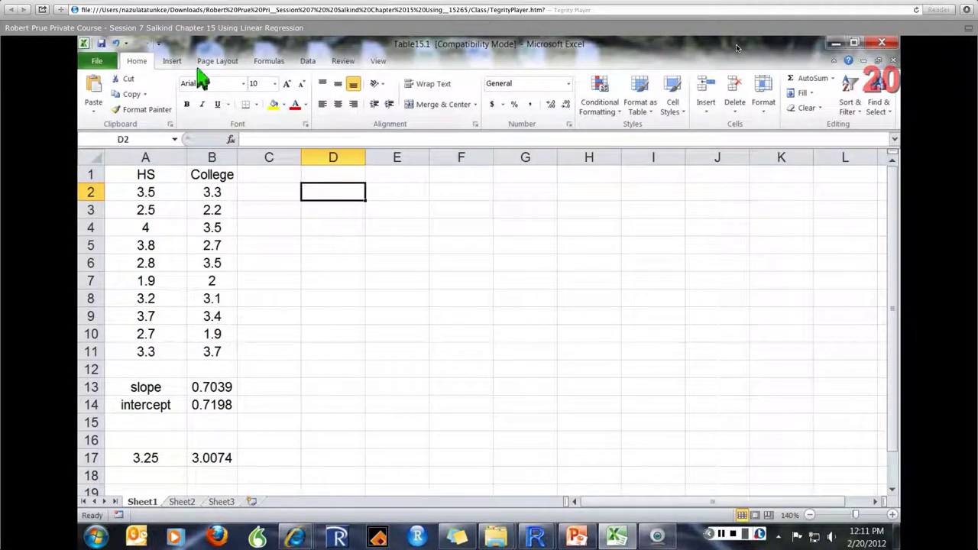
left_click(175, 62)
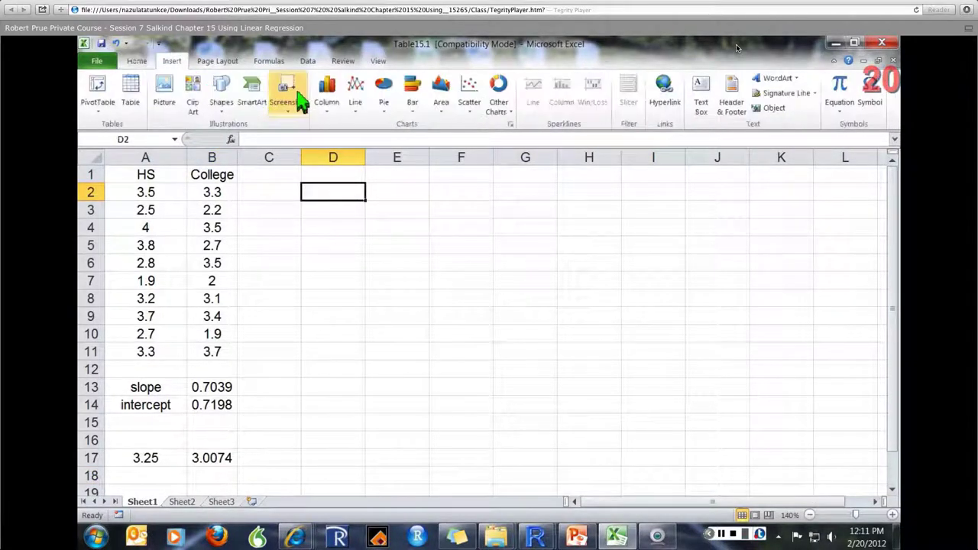
left_click(470, 90)
left_click(475, 150)
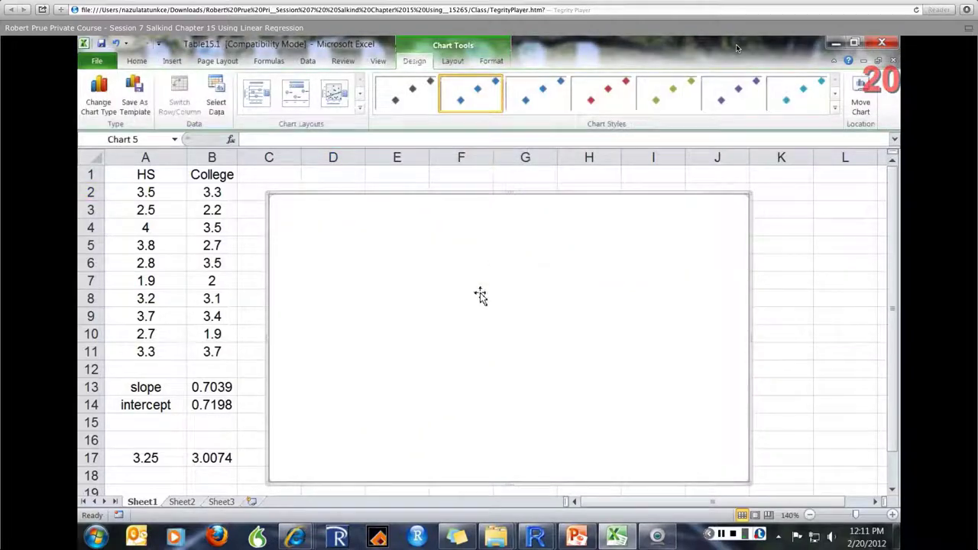
Set the blank scatter chart's data range to A1:B11, including the HS and College headers
right_click(478, 330)
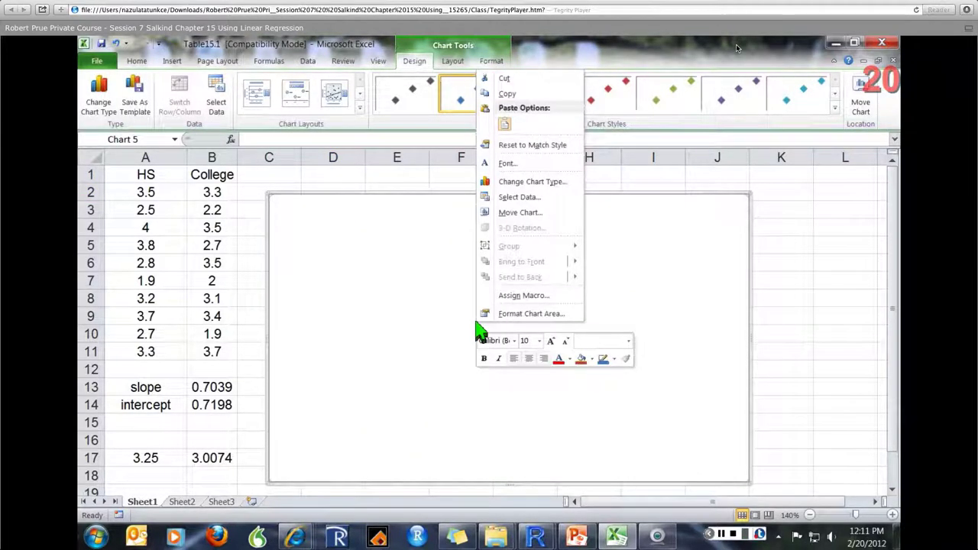
left_click(558, 200)
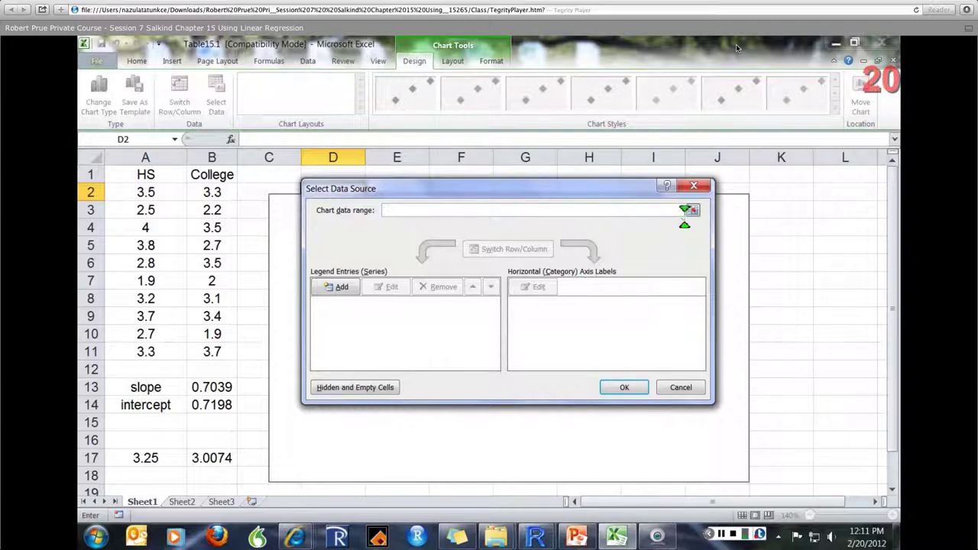
left_click(693, 211)
left_click_drag(169, 177, 204, 353)
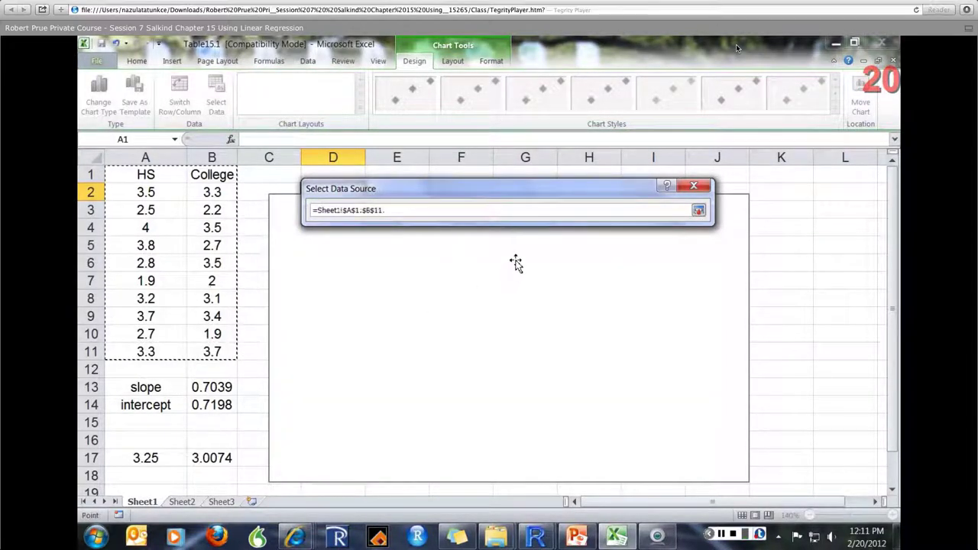
left_click(699, 210)
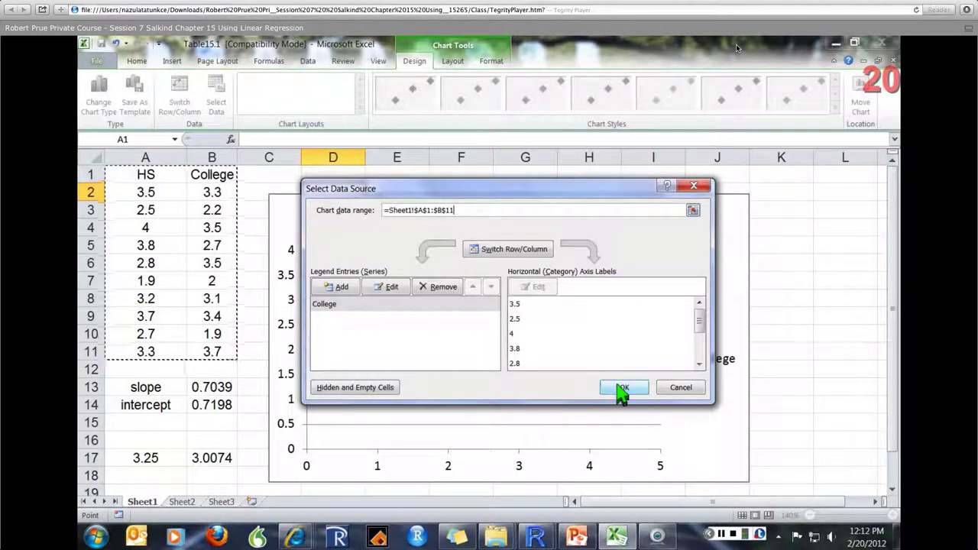
left_click_drag(587, 187, 629, 214)
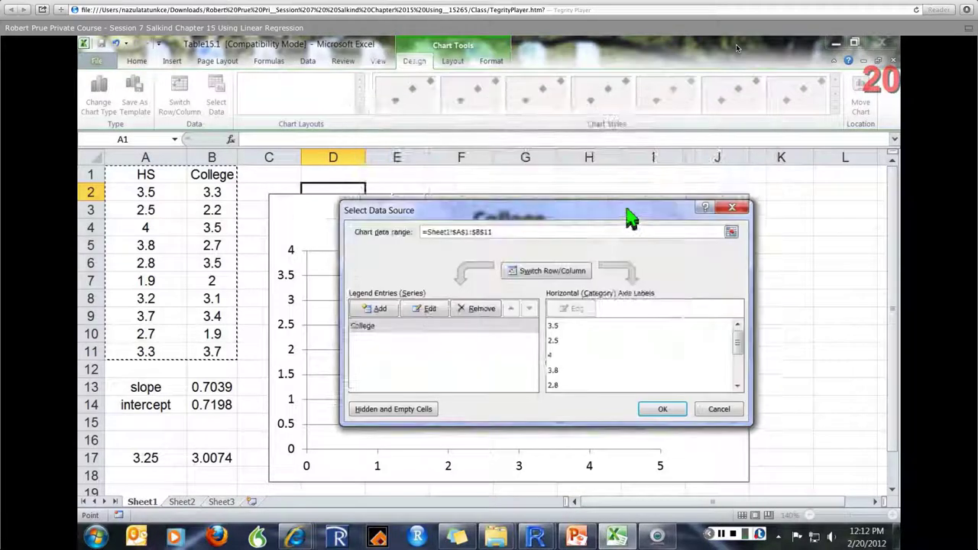
left_click(660, 410)
Examine the scatter chart's data source, checking the College series and the whole list of horizontal axis labels
left_click(491, 334)
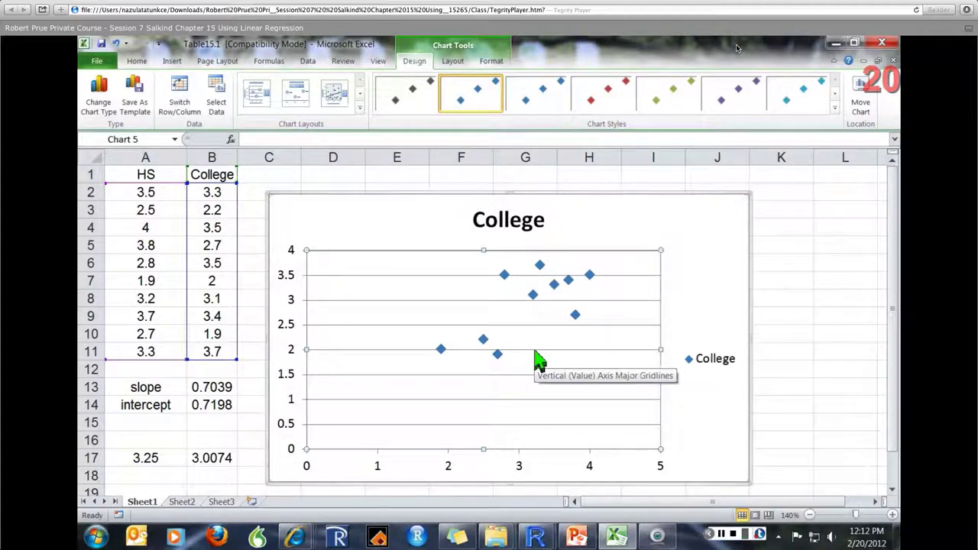
right_click(497, 334)
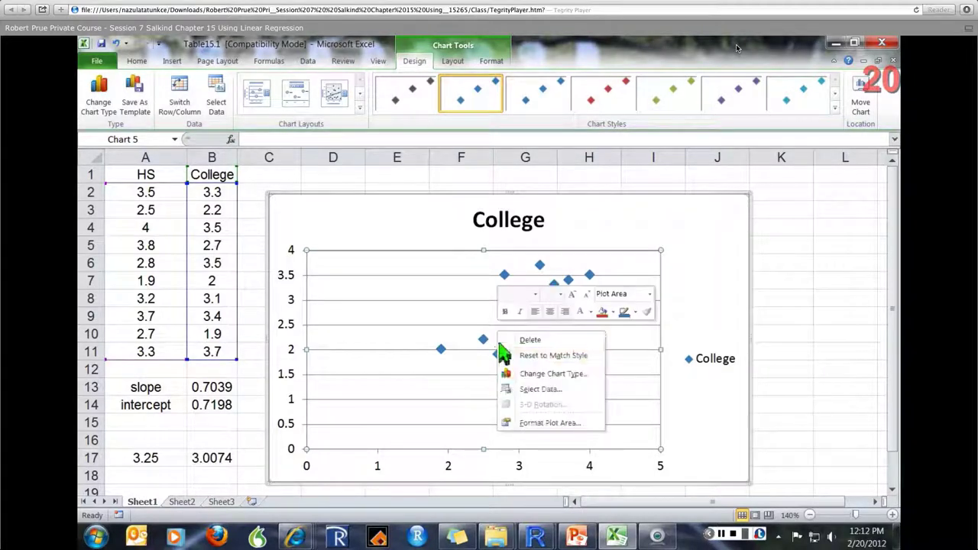
left_click(526, 389)
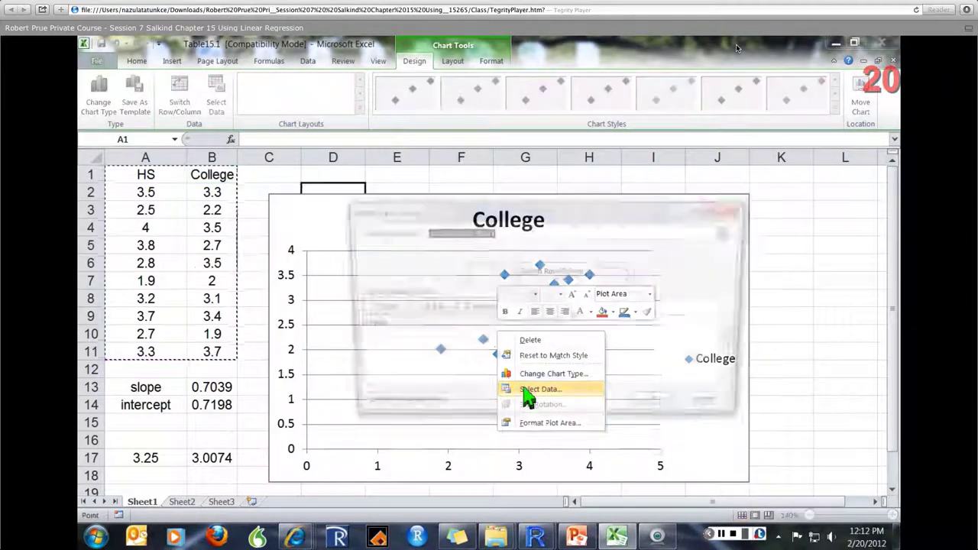
left_click(374, 336)
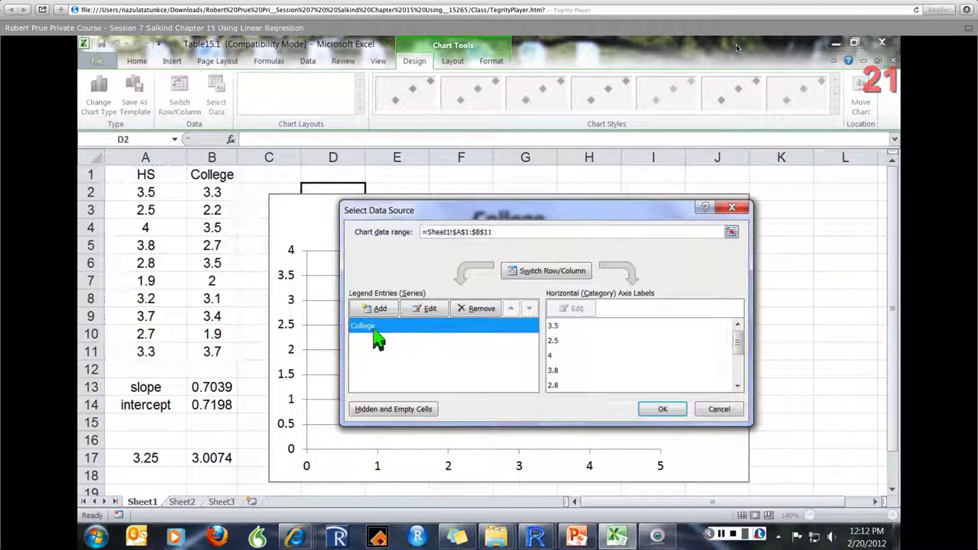
left_click(570, 341)
left_click(560, 326)
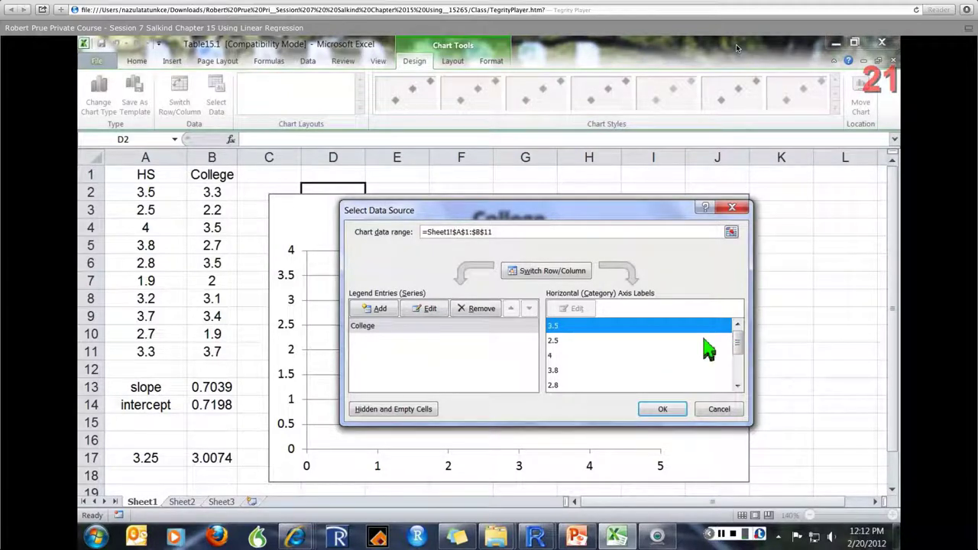
scroll(738, 359, "down", 2)
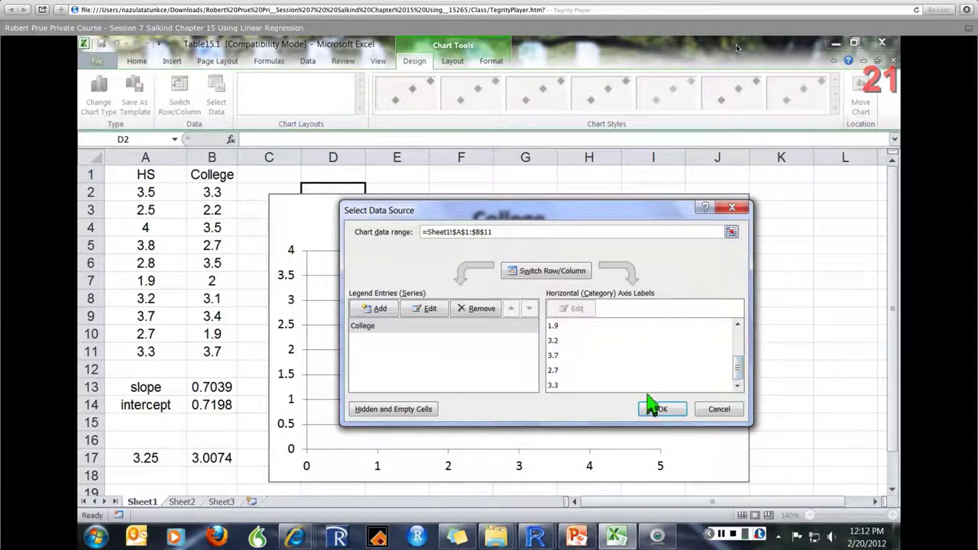
left_click(585, 385)
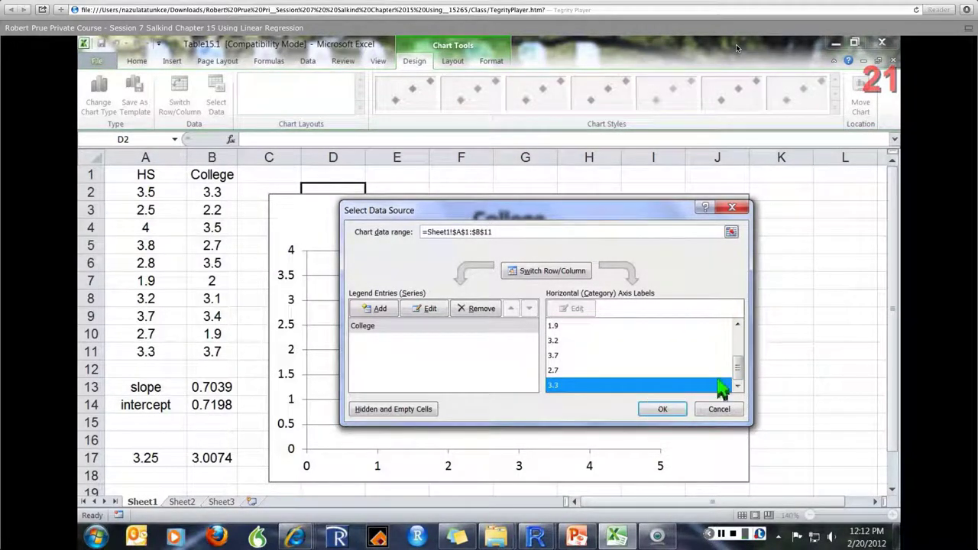
left_click_drag(737, 369, 738, 345)
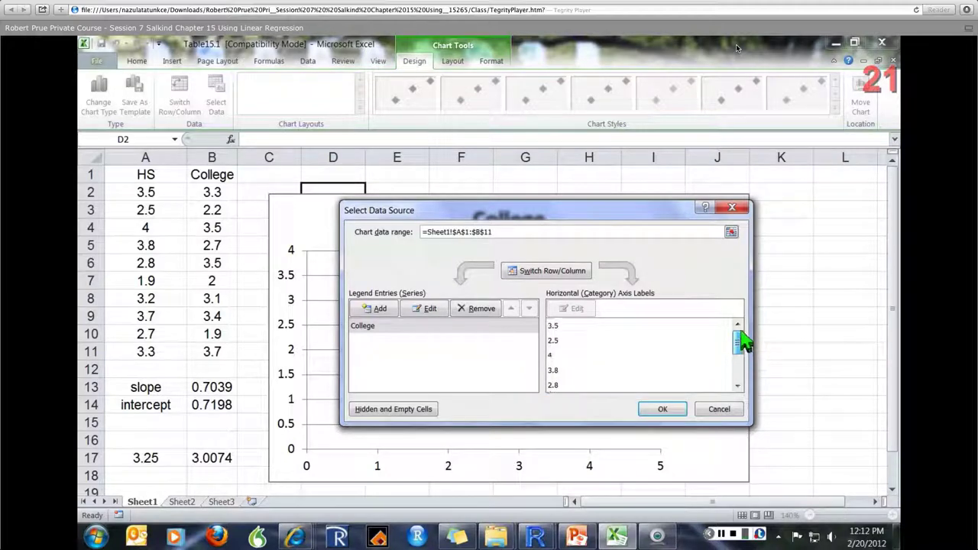
left_click(563, 342)
left_click(562, 355)
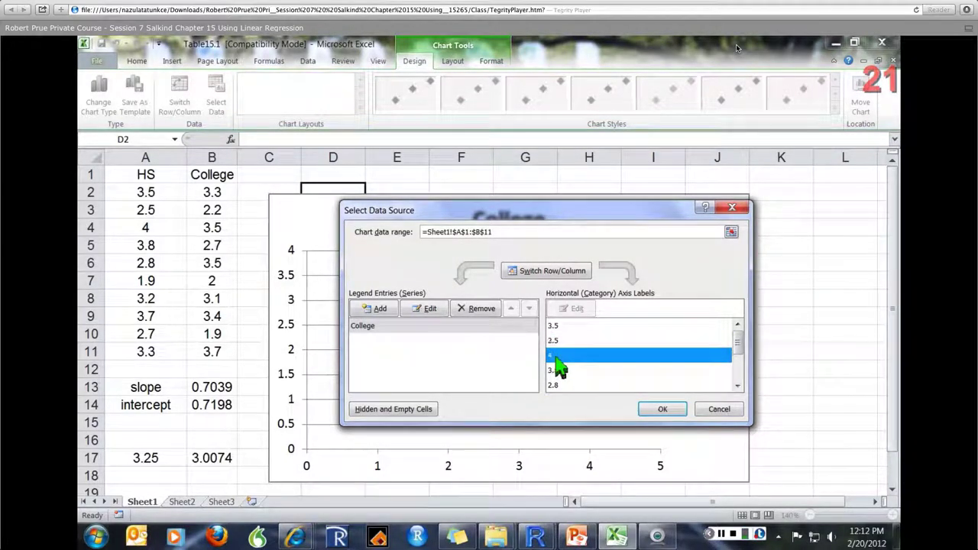
left_click(563, 370)
left_click(569, 384)
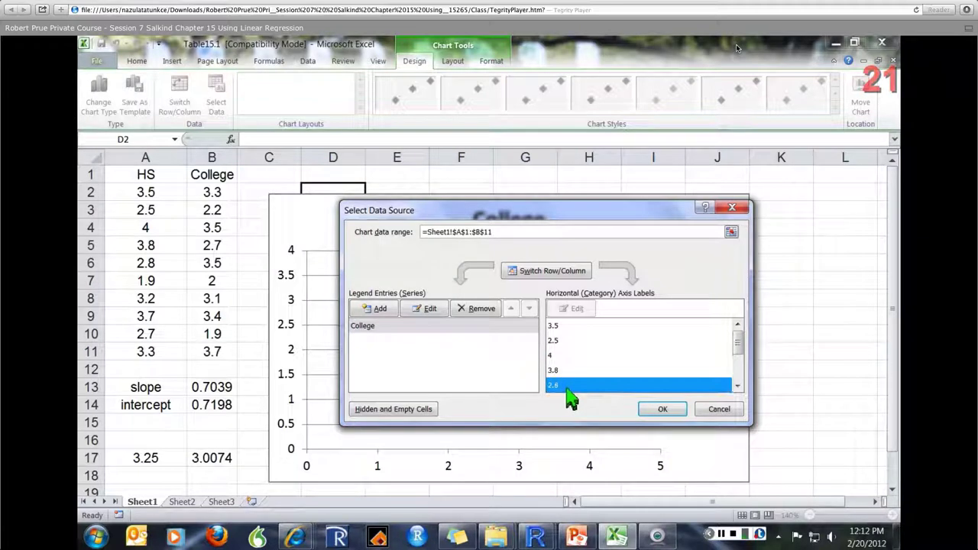
left_click_drag(738, 347, 730, 374)
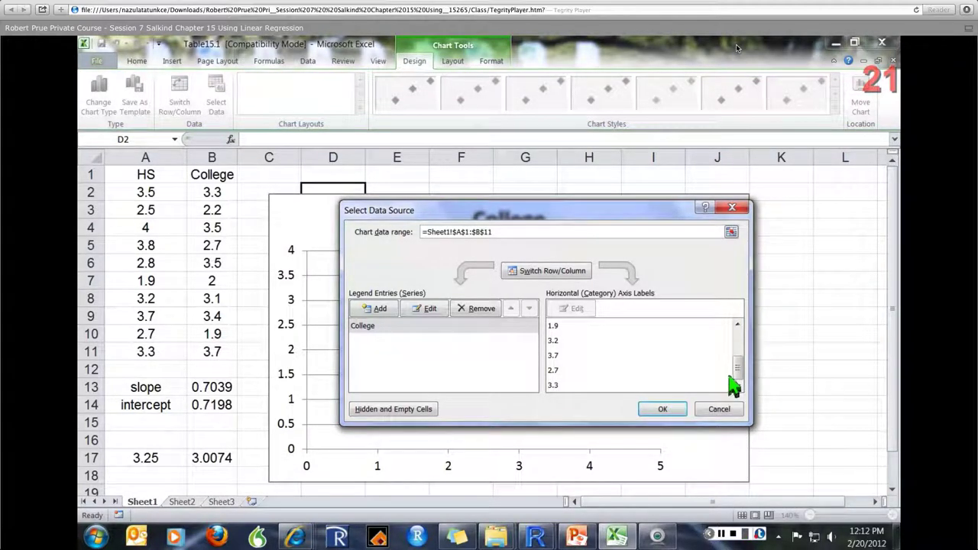
left_click(663, 409)
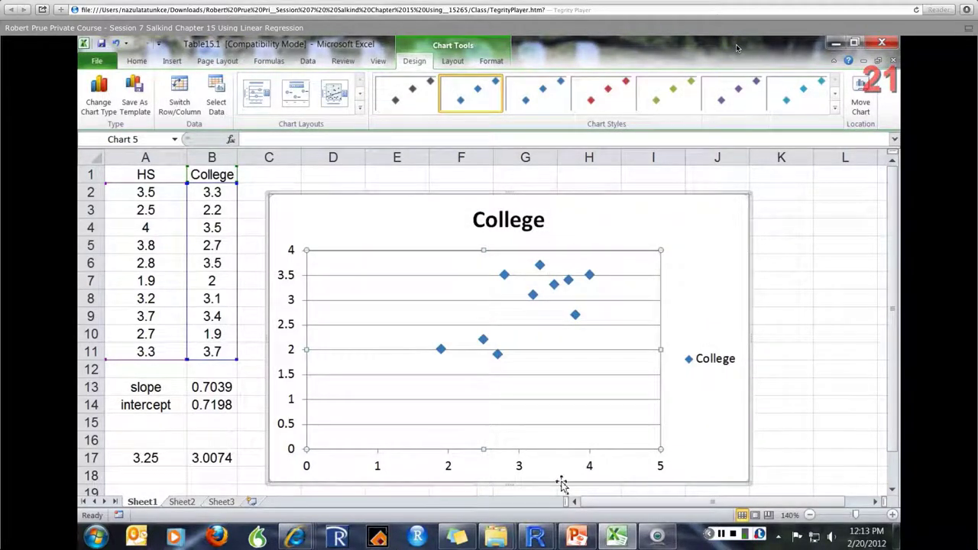
Apply the chart layout with axis titles, a dense grid and a linear trendline to the scatter chart
left_click(337, 106)
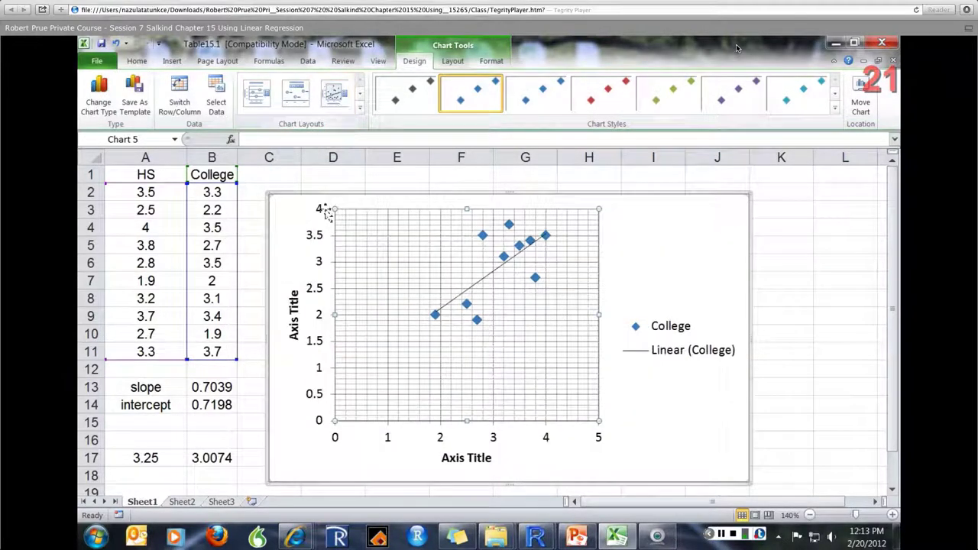
double_click(461, 465)
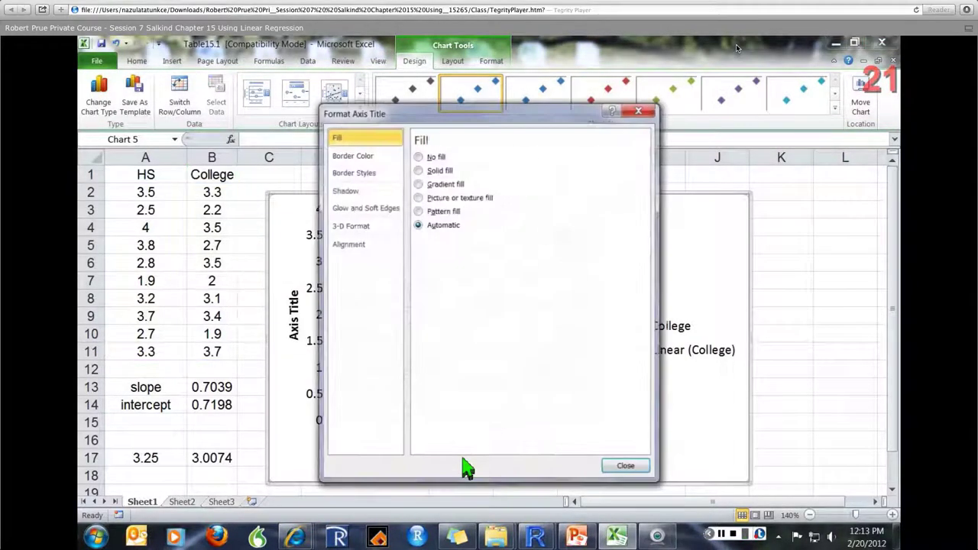
left_click(627, 469)
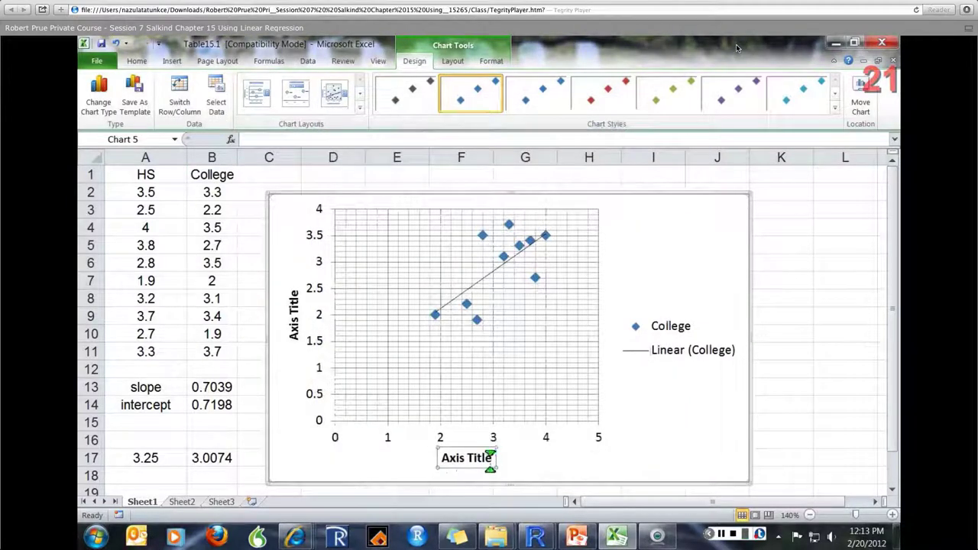
left_click_drag(494, 459, 440, 459)
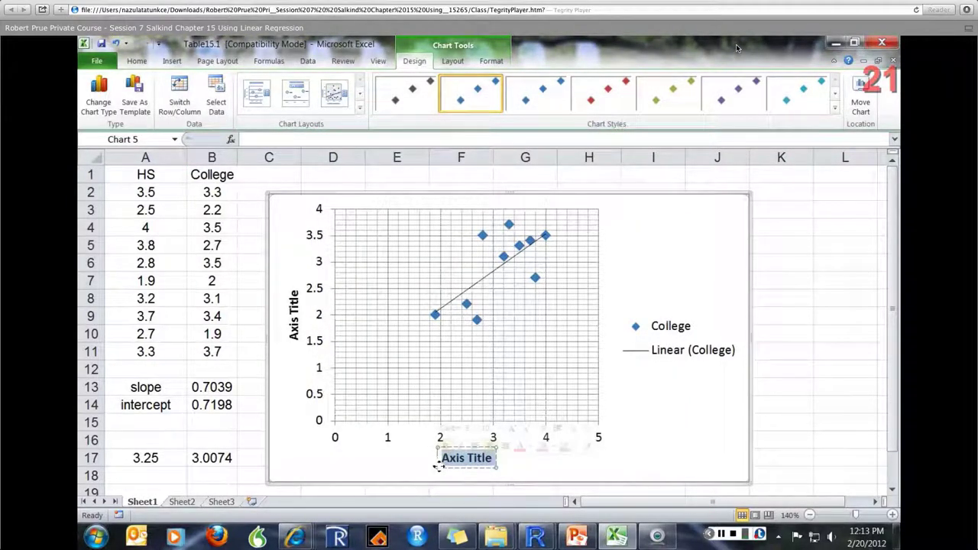
Display the regression equation and the R-squared value on the chart for the linear College trendline
left_click(486, 291)
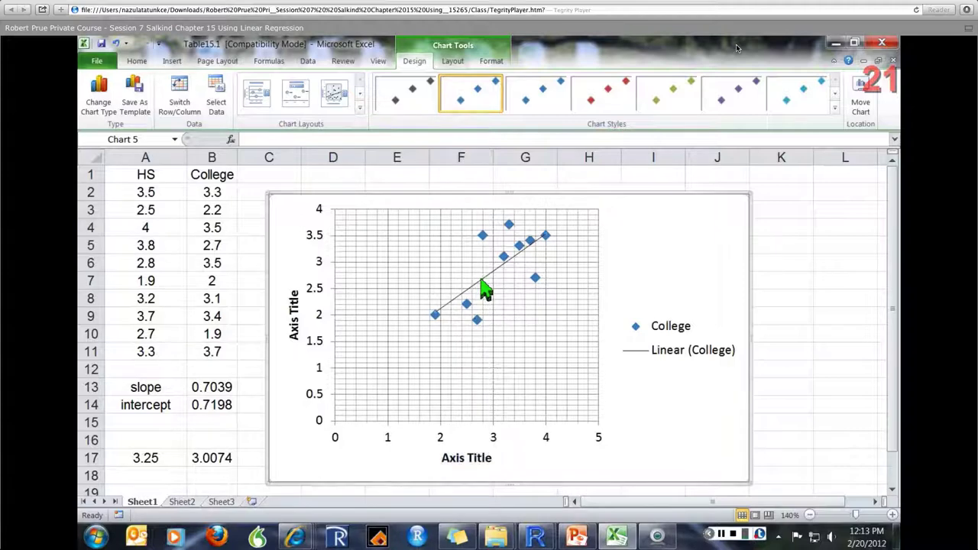
right_click(487, 289)
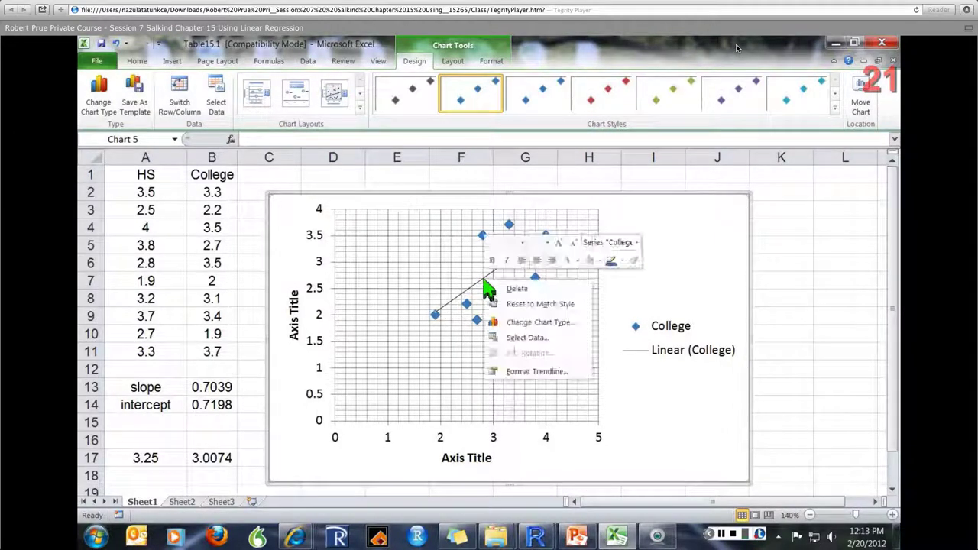
left_click(514, 372)
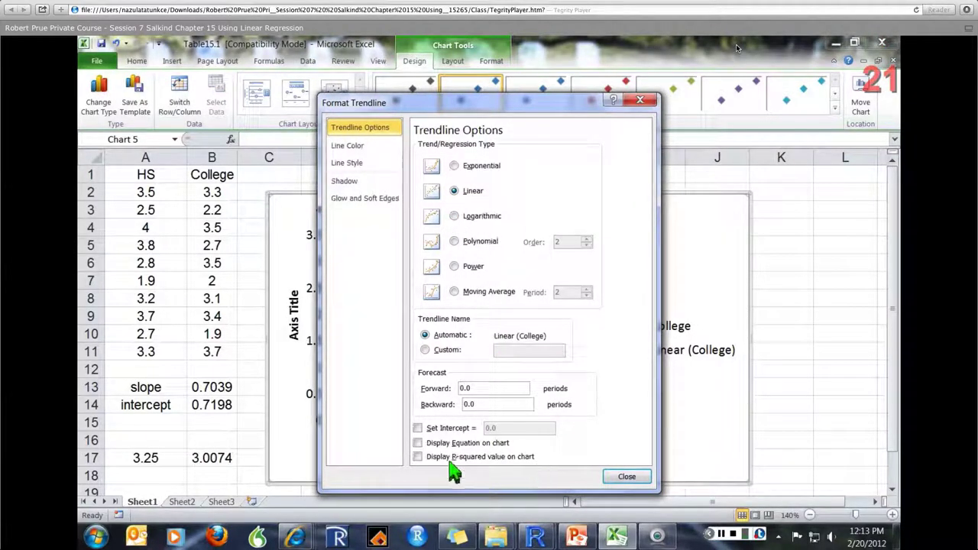
left_click(417, 456)
left_click(417, 442)
left_click(622, 477)
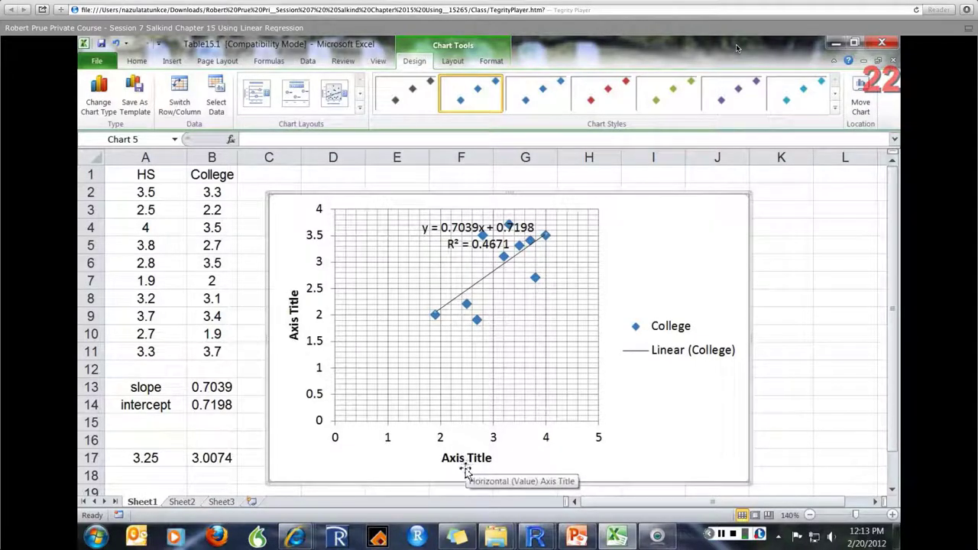
Switch to Sheet2 and deselect the HS and College data by selecting empty cell N18
left_click(183, 502)
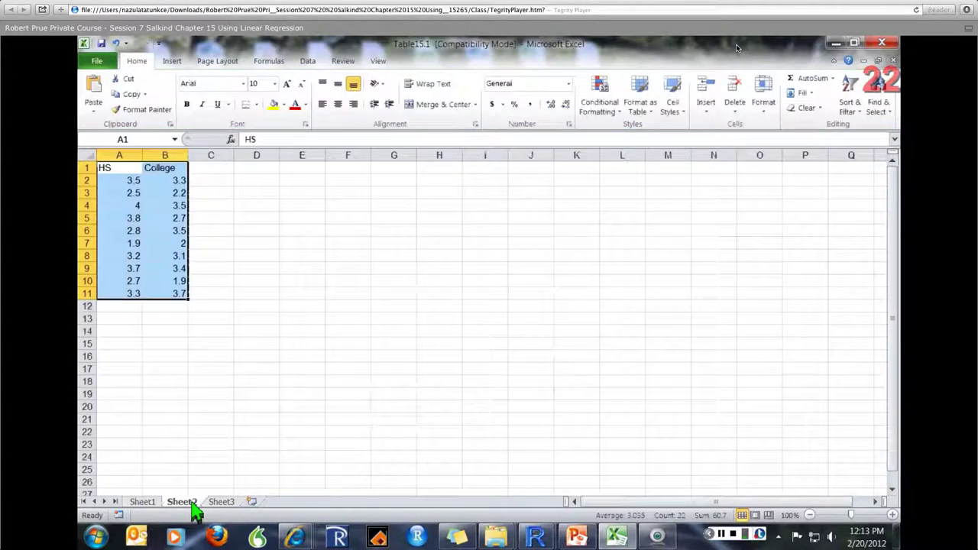
left_click(702, 383)
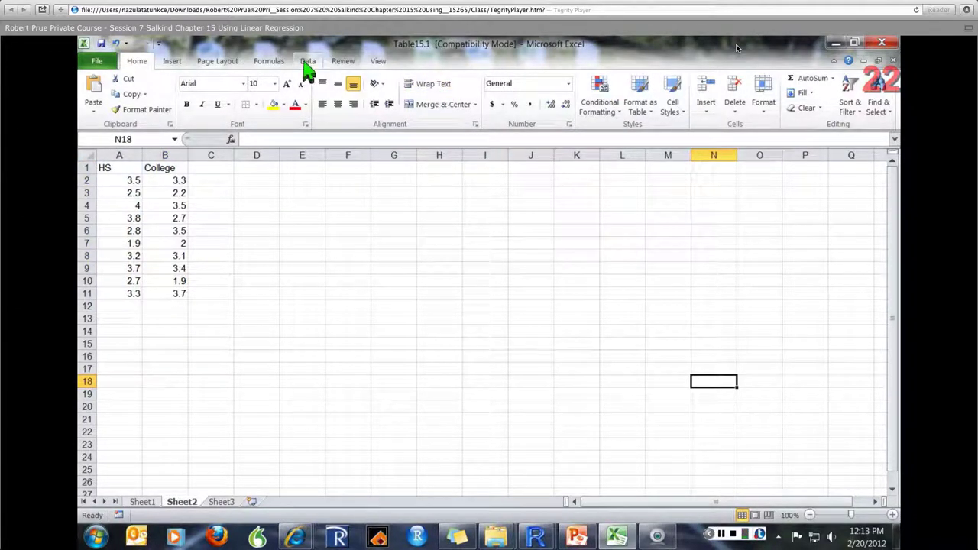
left_click(307, 61)
left_click(860, 77)
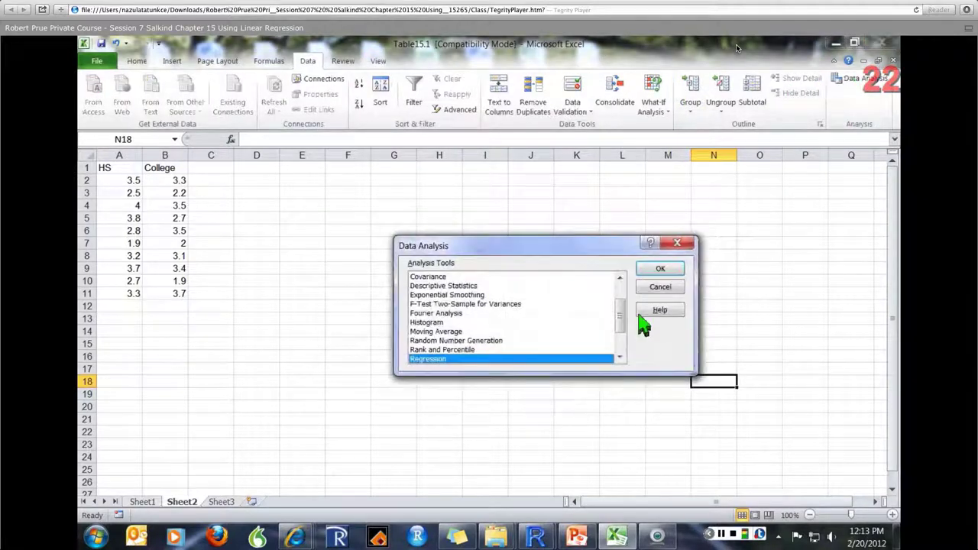
left_click(500, 314)
scroll(626, 325, "down", 1)
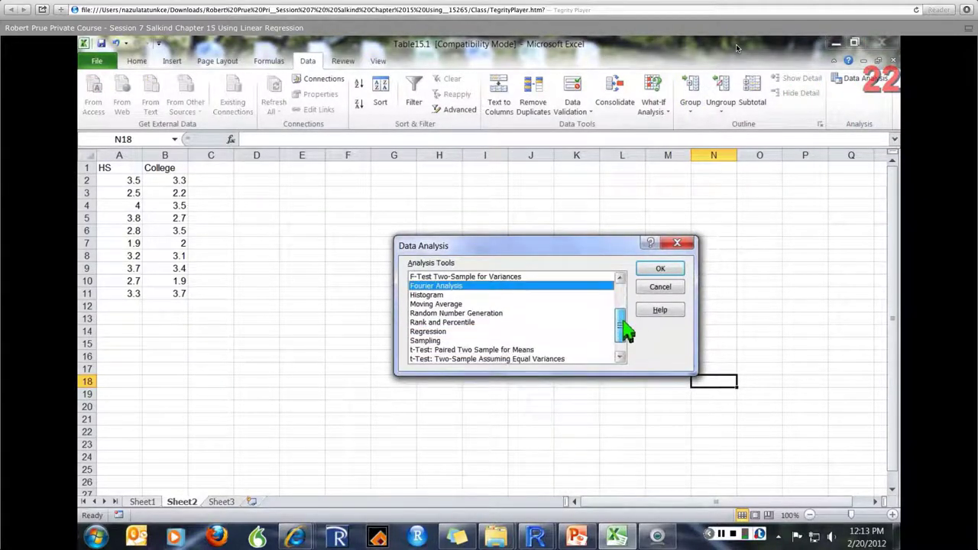
left_click(442, 332)
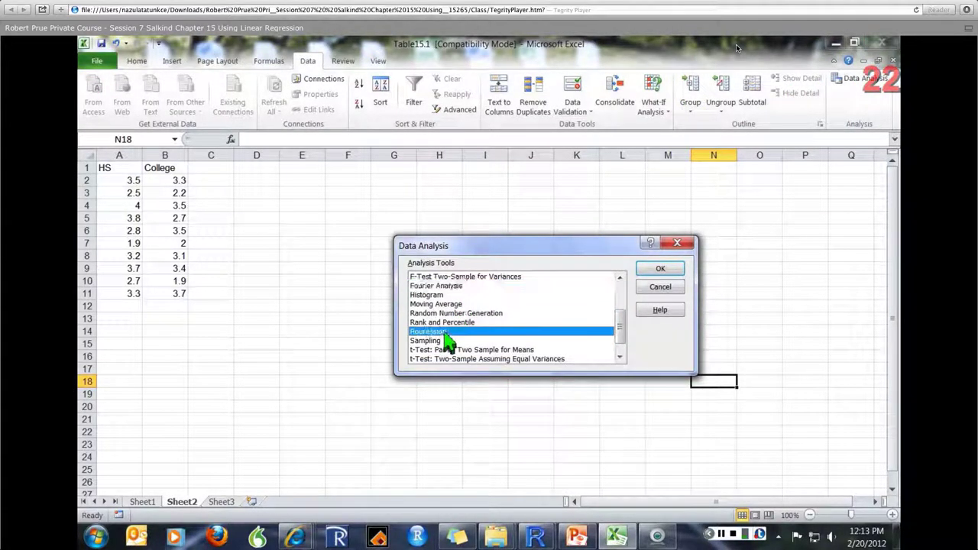
left_click(659, 269)
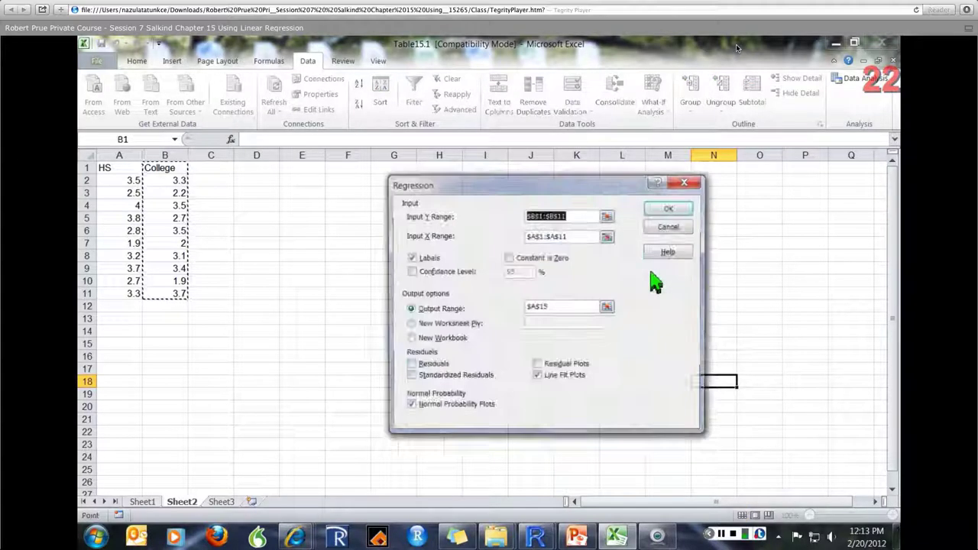
left_click(607, 216)
left_click_drag(164, 155, 172, 294)
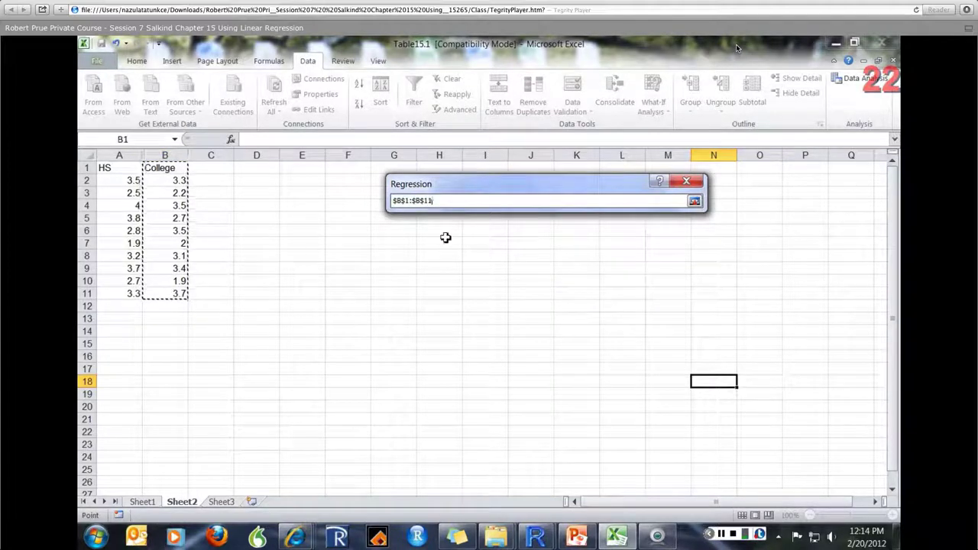
left_click(694, 200)
left_click(607, 236)
left_click_drag(123, 170, 116, 298)
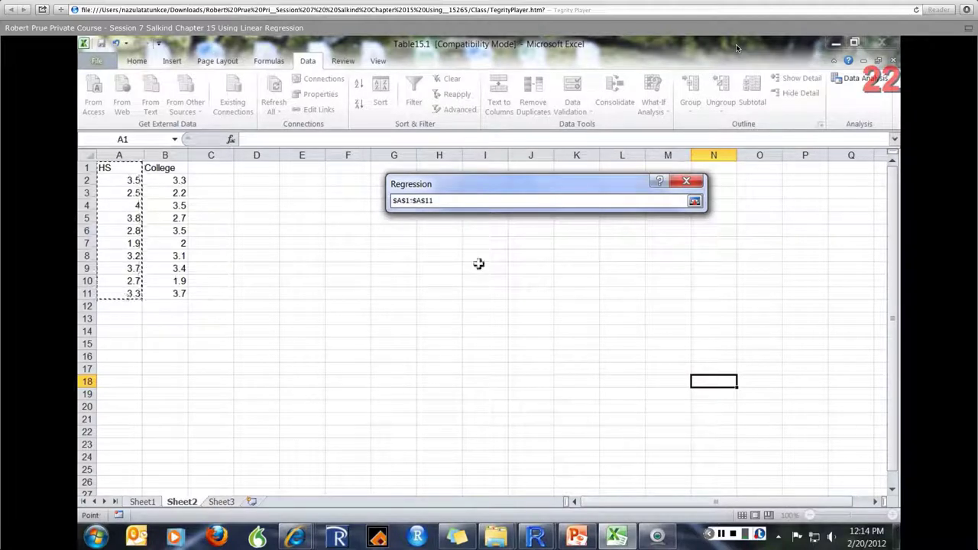
left_click(694, 202)
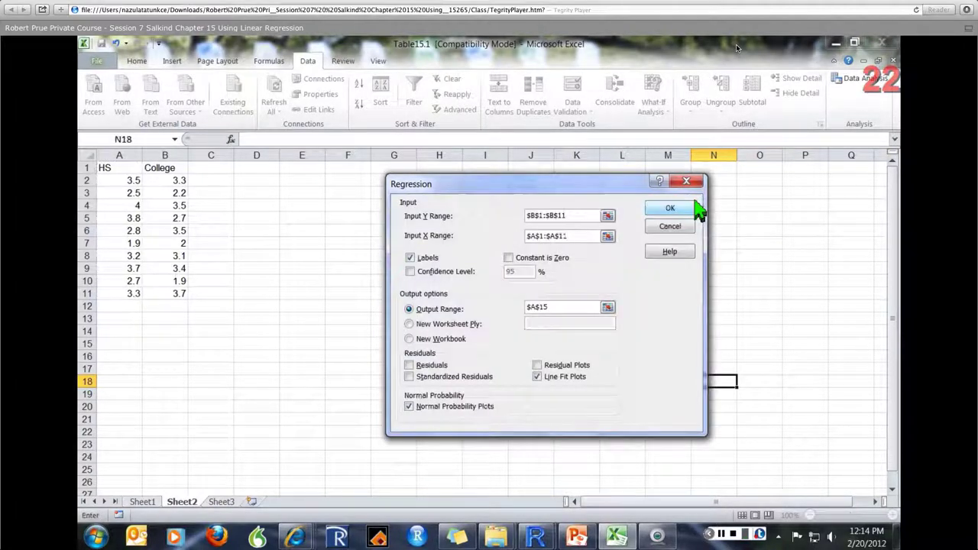
left_click(670, 226)
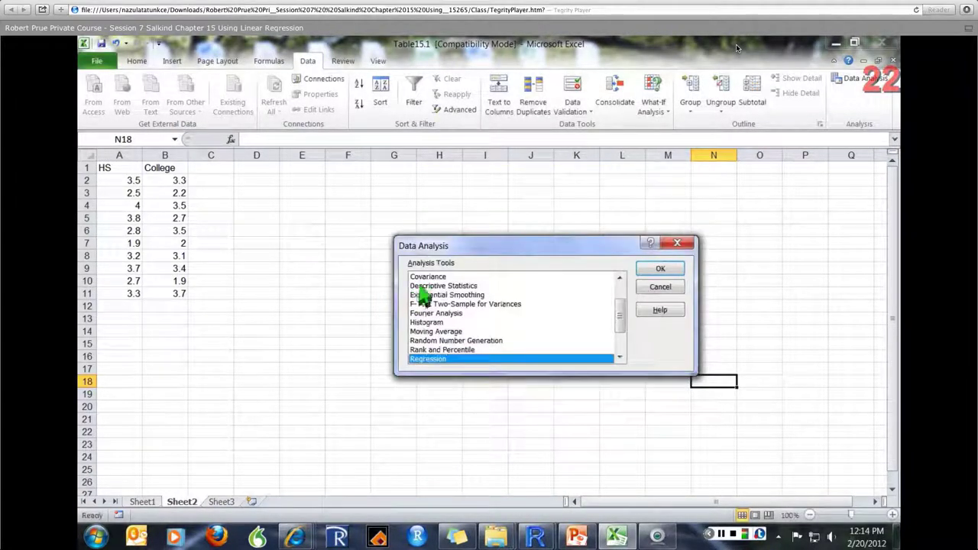
left_click(678, 287)
Rename the header in cell A1 to "before" and the header in cell B1 to "after"
left_click(131, 168)
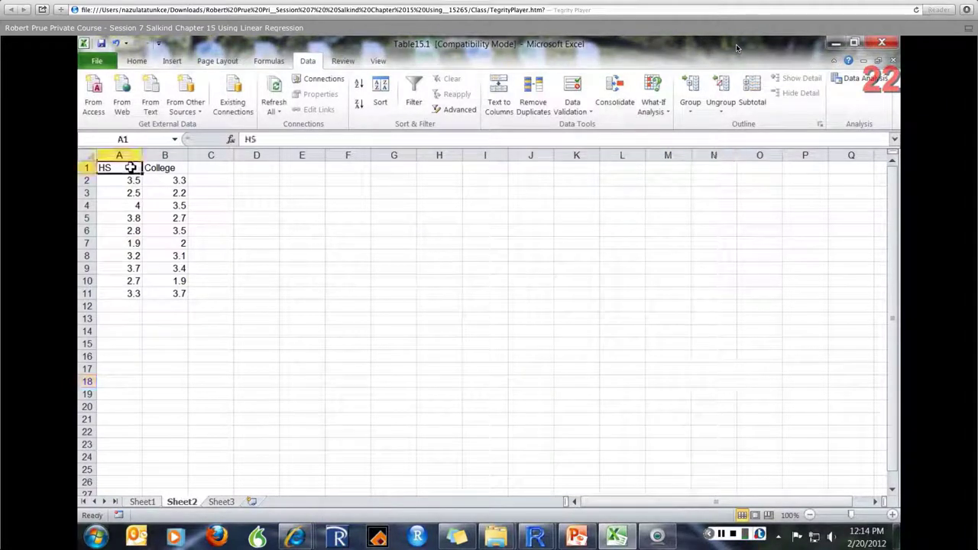
double_click(130, 167)
type("before")
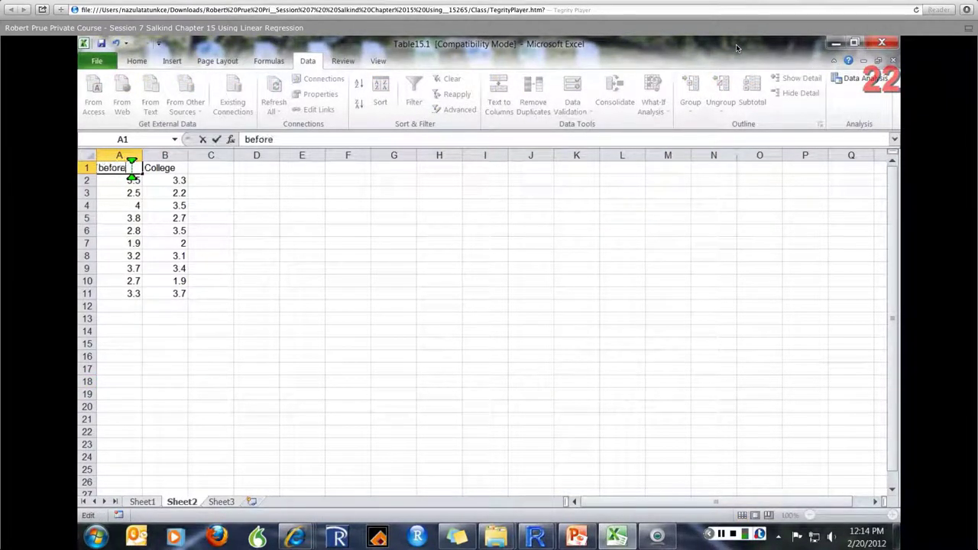
key("Tab")
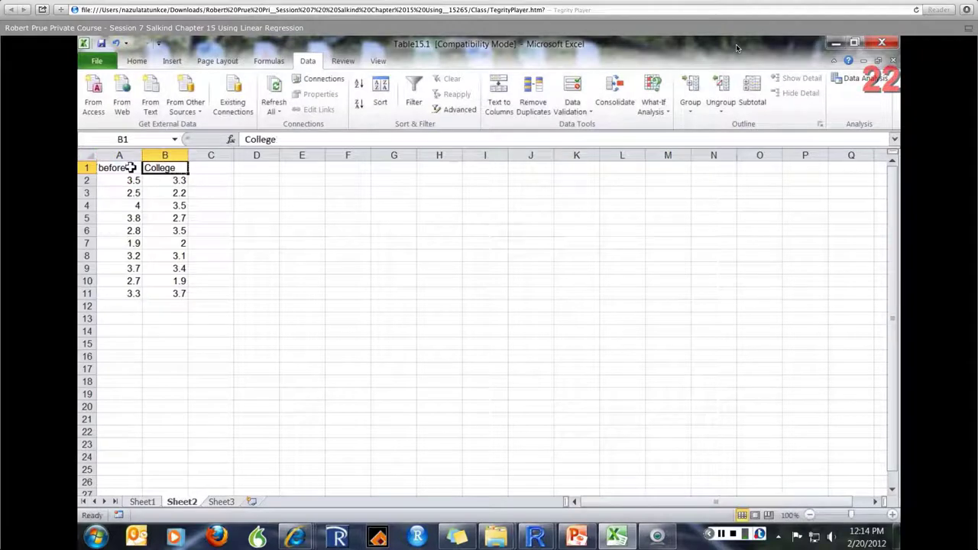
type("aft")
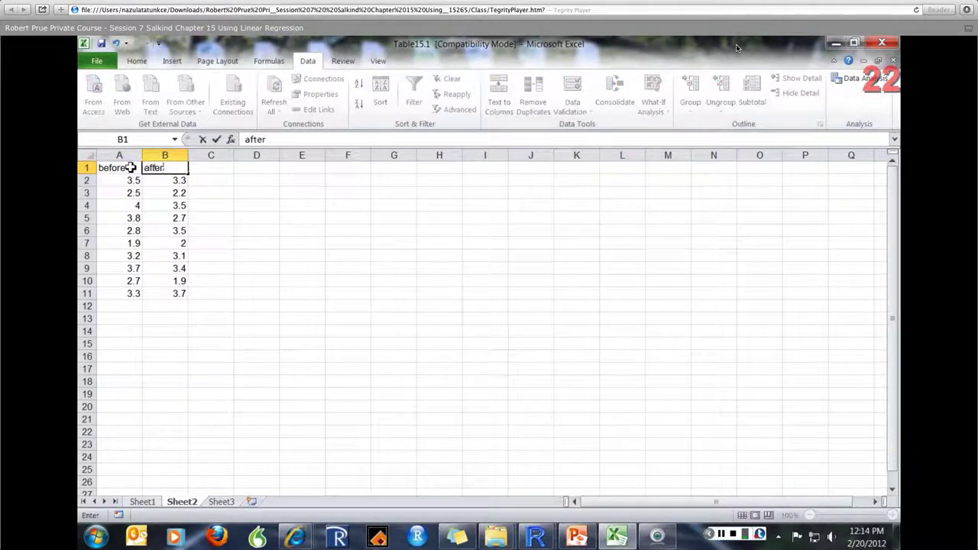
type("er")
left_click(500, 254)
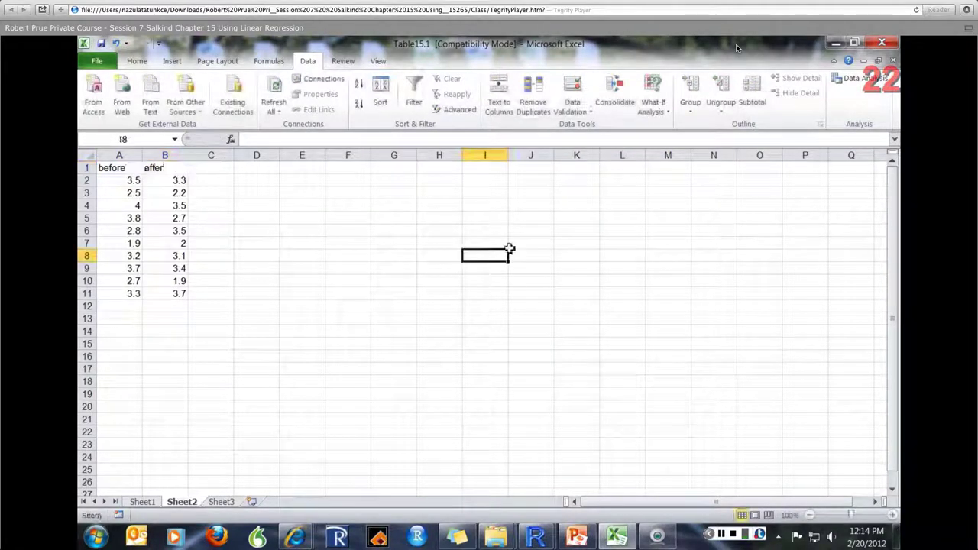
Run a Regression with Y range B1:B11, X range A1:A11, Labels, Line Fit Plots and Normal Probability Plots, outputting to cell E1
left_click(838, 84)
left_click(670, 267)
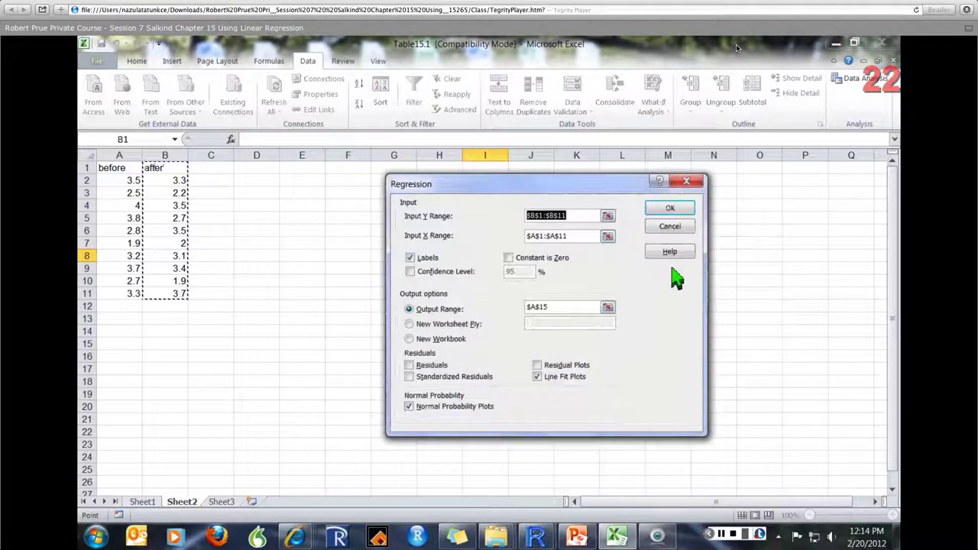
left_click(410, 272)
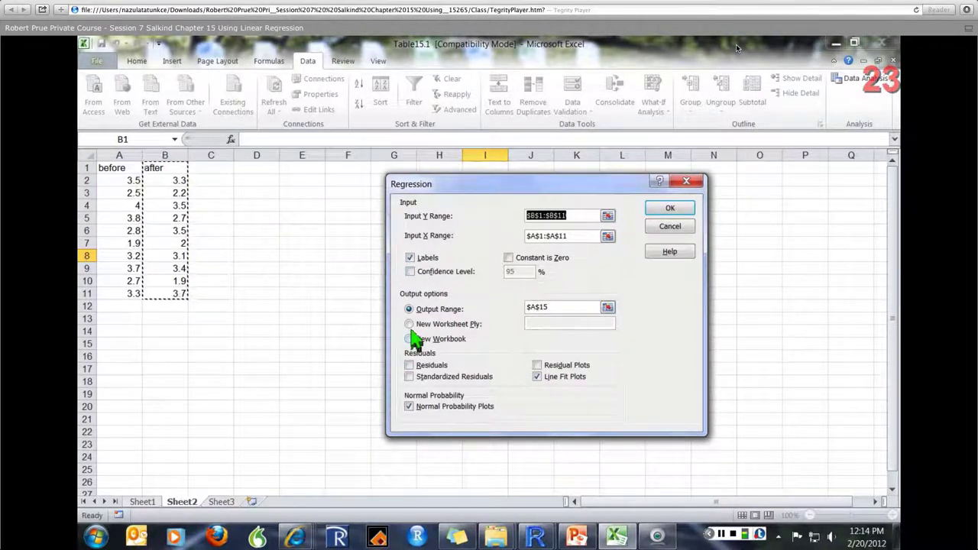
left_click(607, 307)
left_click(302, 167)
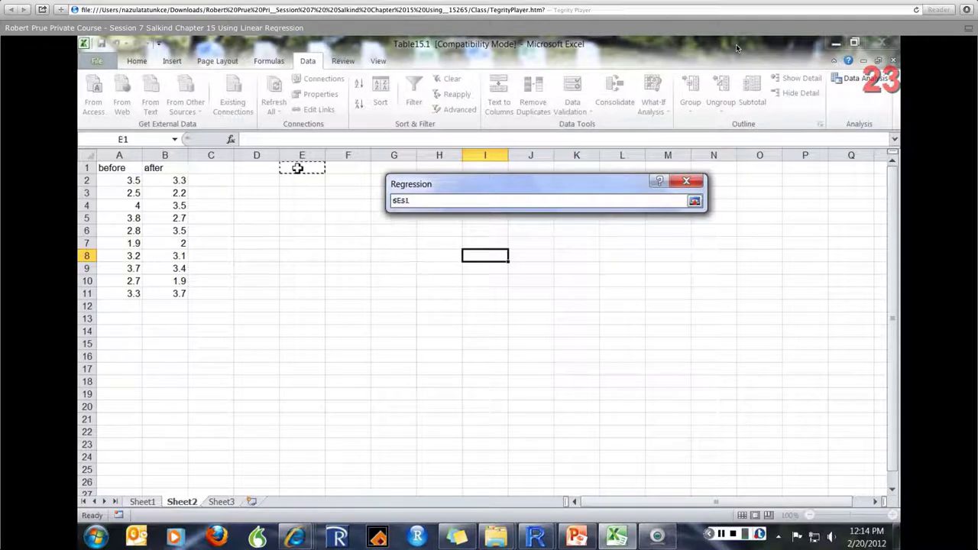
left_click(694, 200)
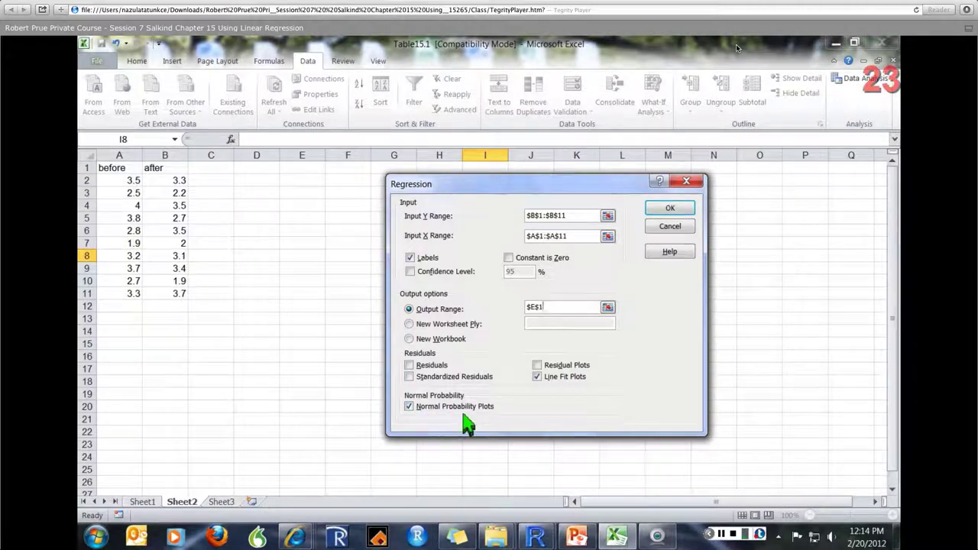
left_click(667, 207)
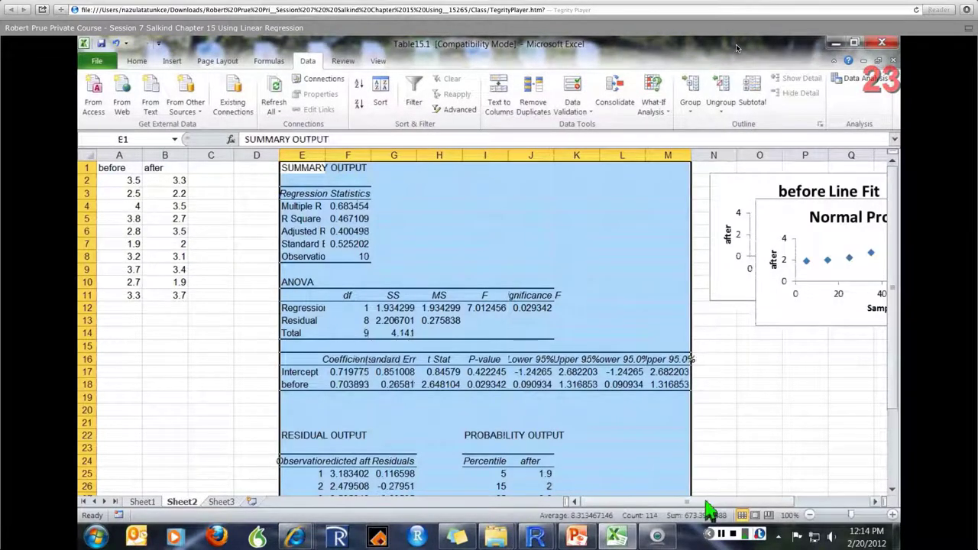
Move the Normal Probability Plot chart directly below the before Line Fit Plot chart so the two no longer overlap
left_click_drag(714, 503, 775, 492)
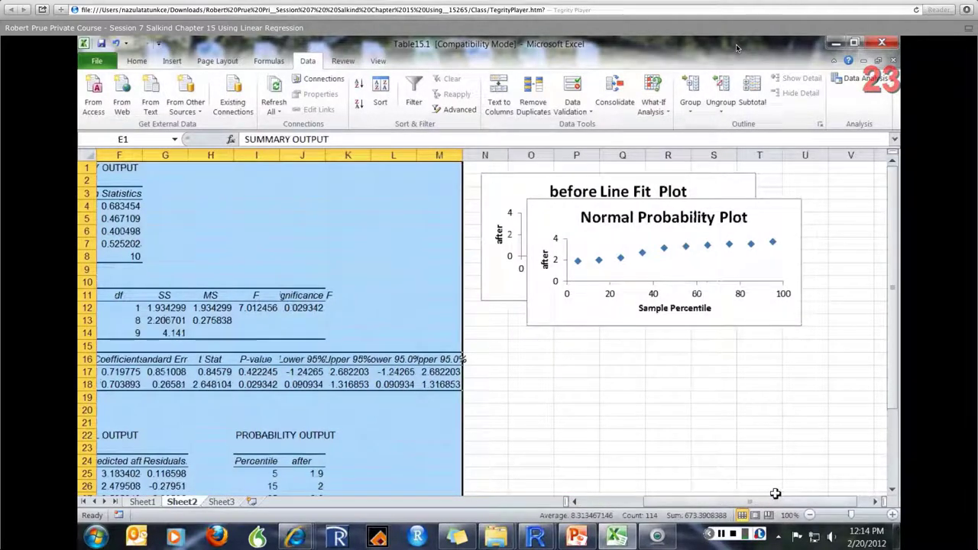
left_click_drag(648, 222, 654, 287)
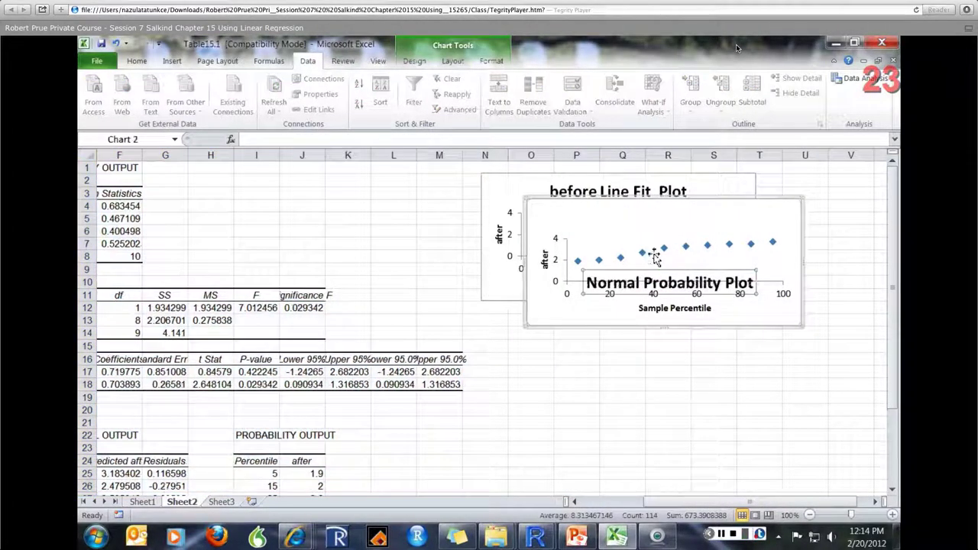
key("ctrl+z")
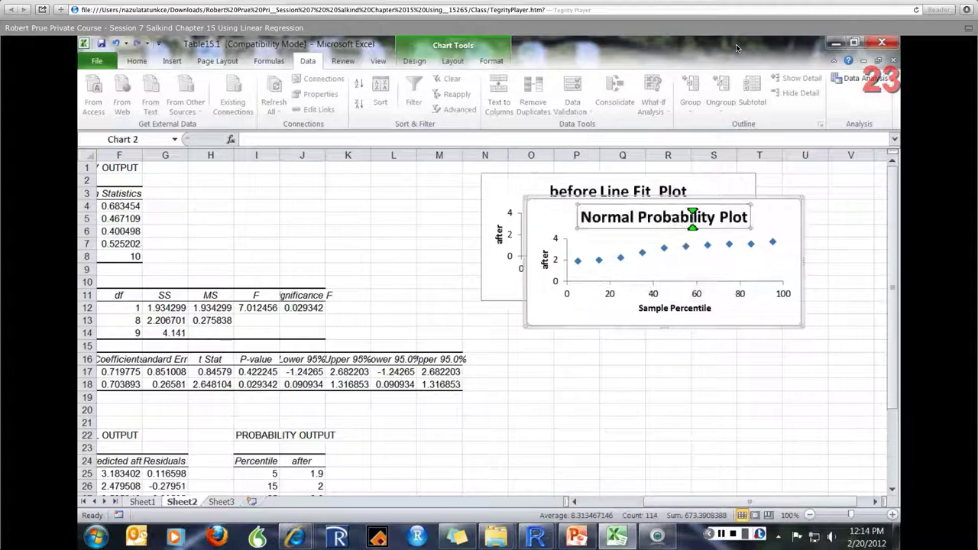
left_click_drag(777, 197, 806, 301)
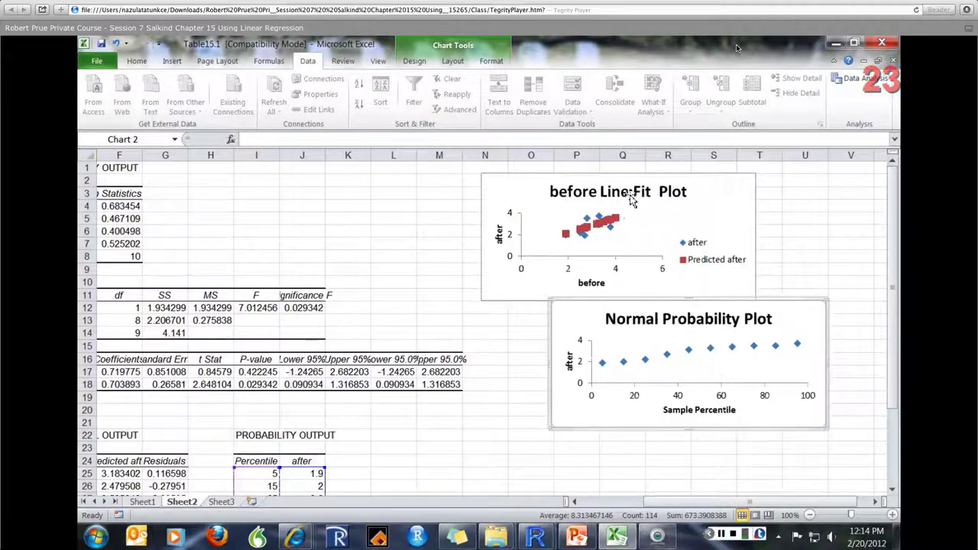
Enlarge the before Line Fit Plot chart down to about row 19 and move the Normal Probability Plot chart below it, to about row 22
left_click(596, 224)
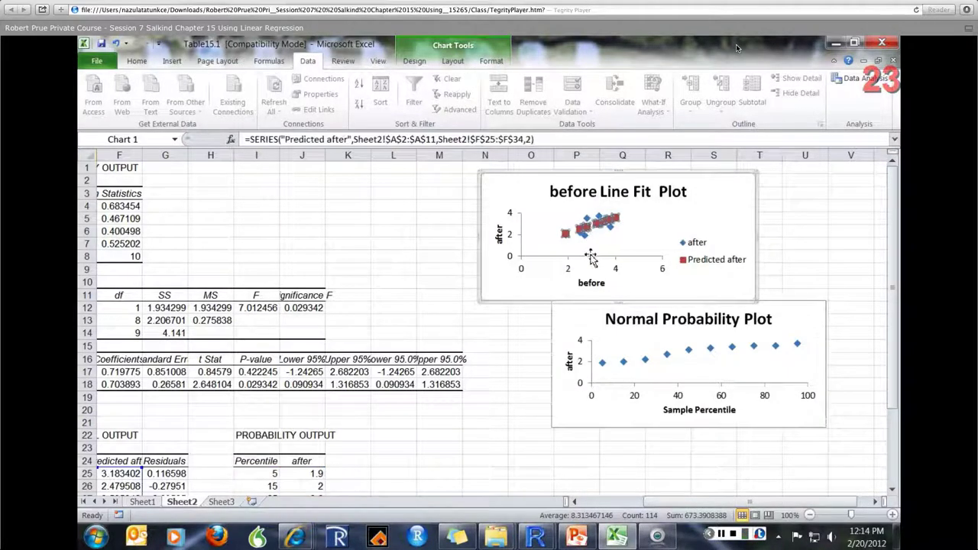
left_click_drag(486, 306, 370, 393)
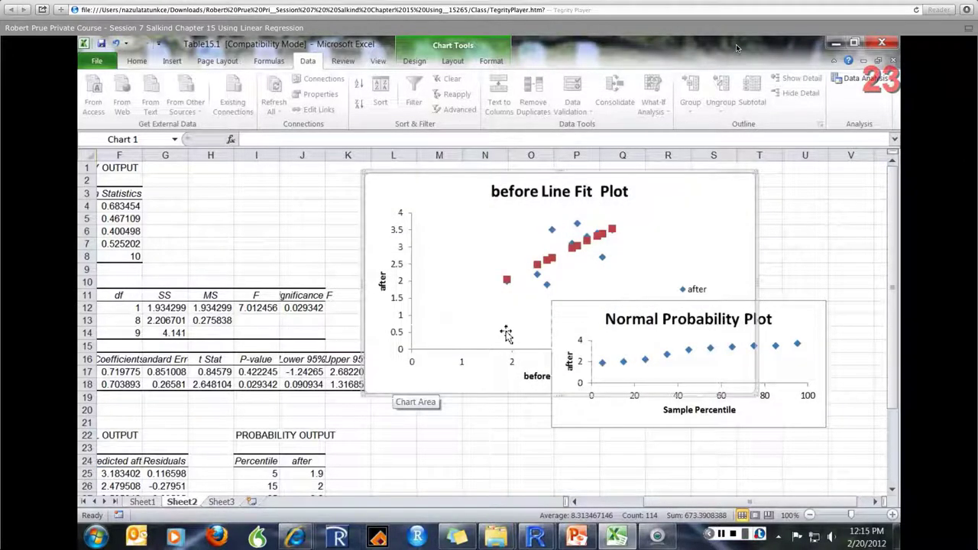
left_click(823, 324)
left_click_drag(811, 302, 837, 432)
Apply the chart layout with axis titles, a dense grid and linear trendlines to the before Line Fit Plot chart
left_click(514, 298)
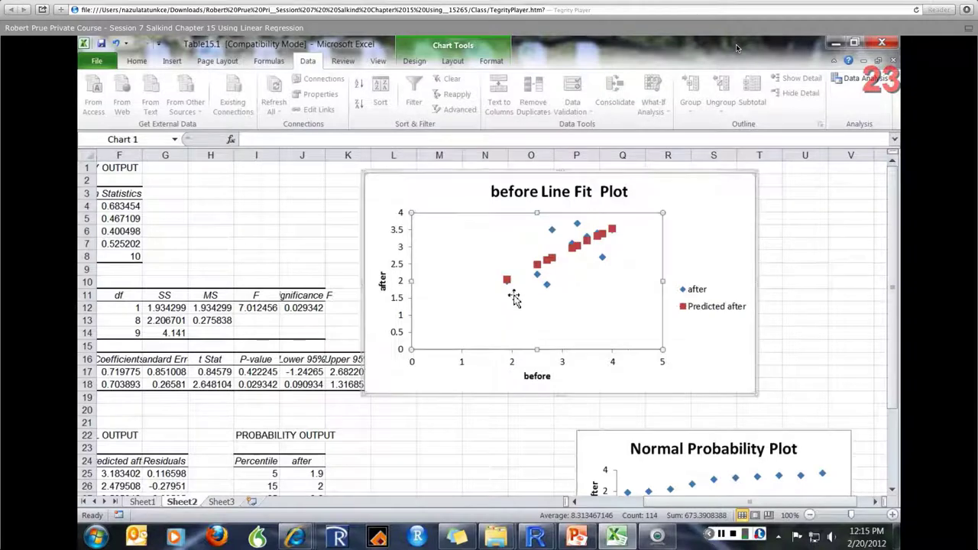
double_click(485, 177)
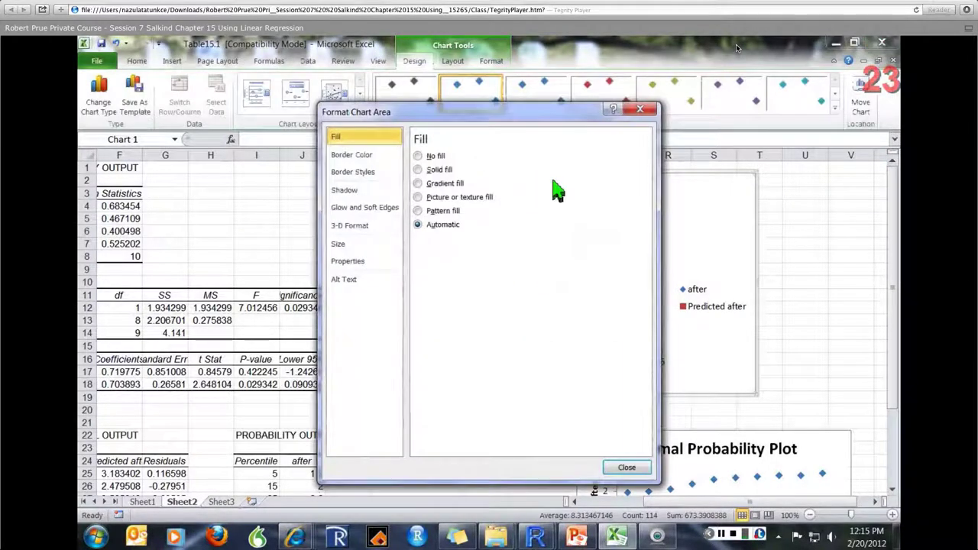
left_click(640, 109)
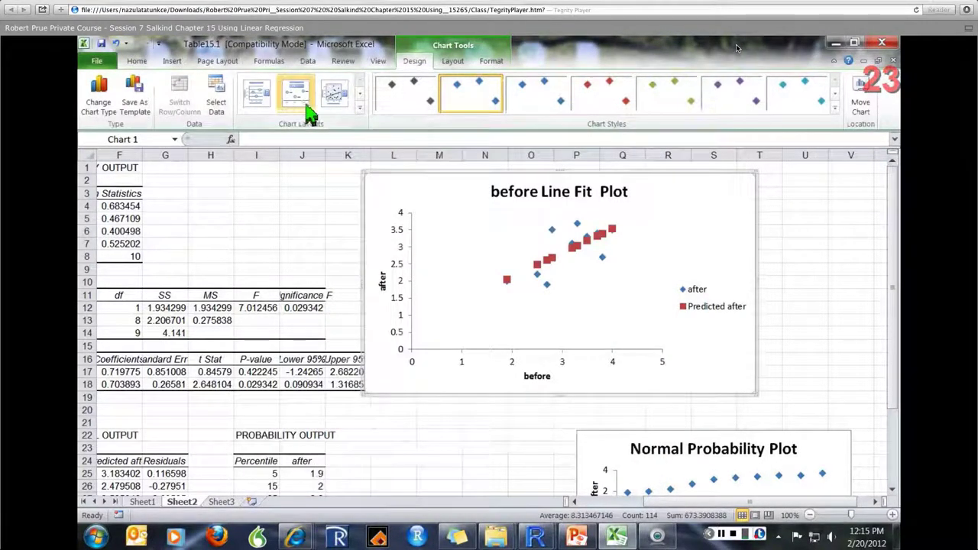
left_click(338, 100)
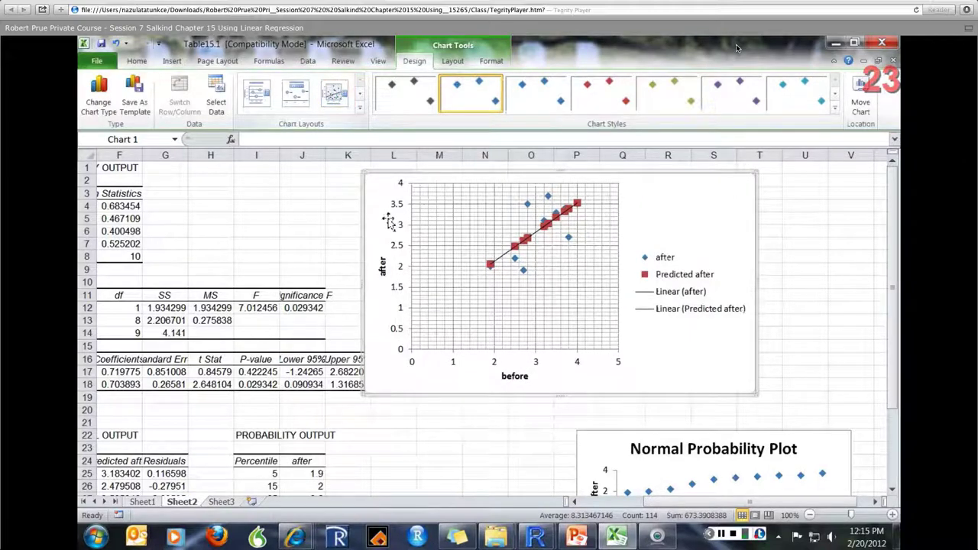
double_click(491, 375)
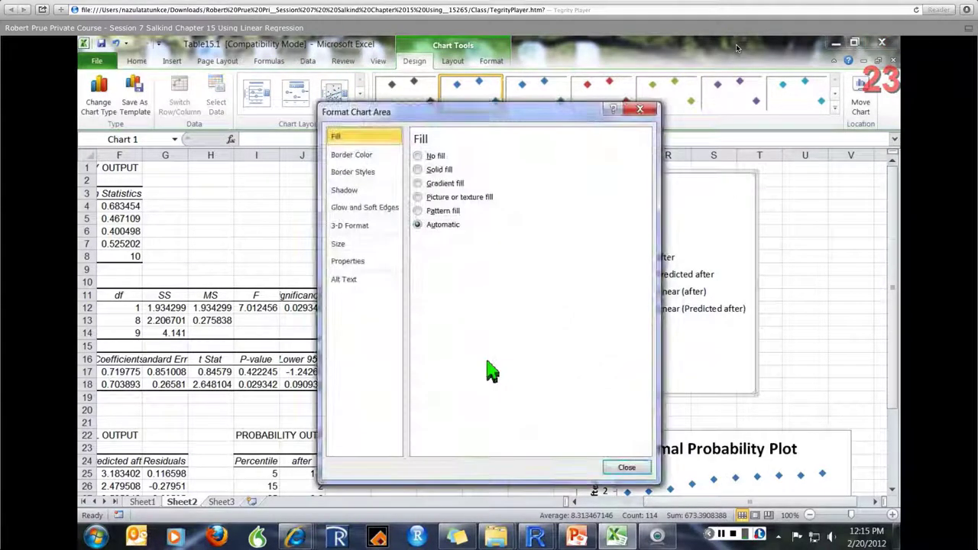
left_click(622, 468)
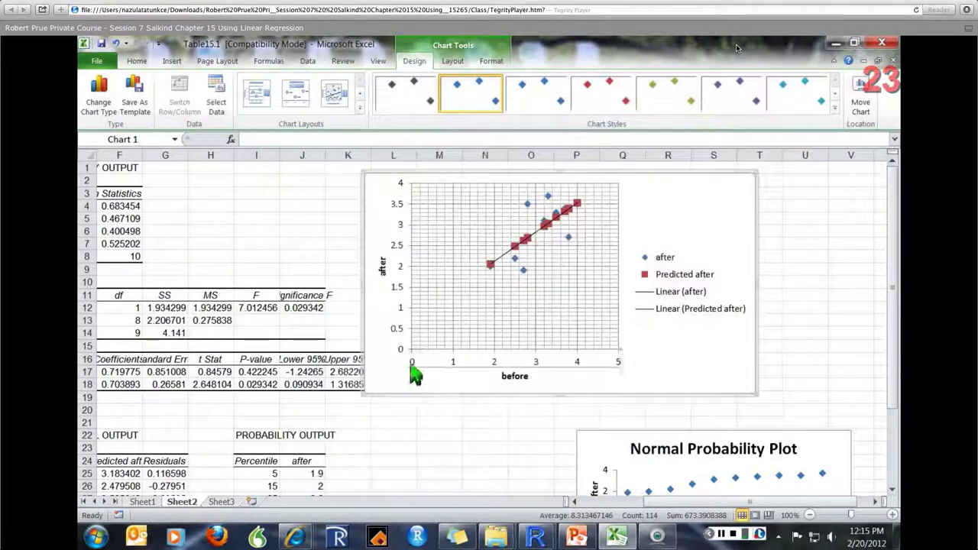
double_click(426, 370)
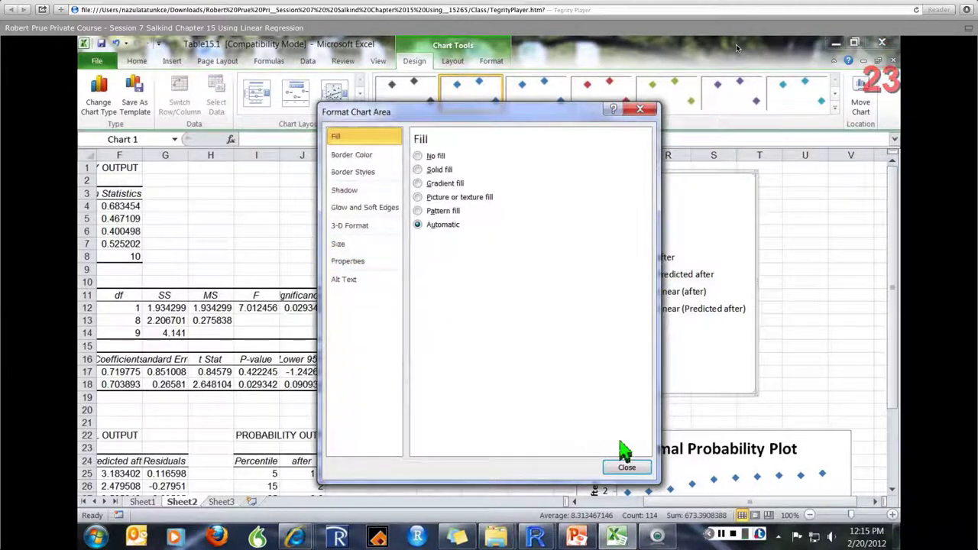
left_click(626, 467)
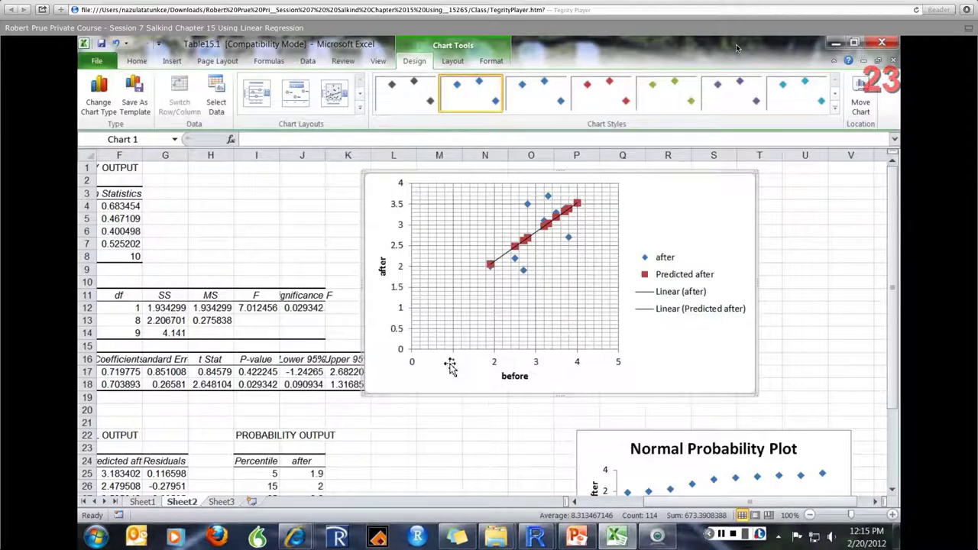
right_click(413, 365)
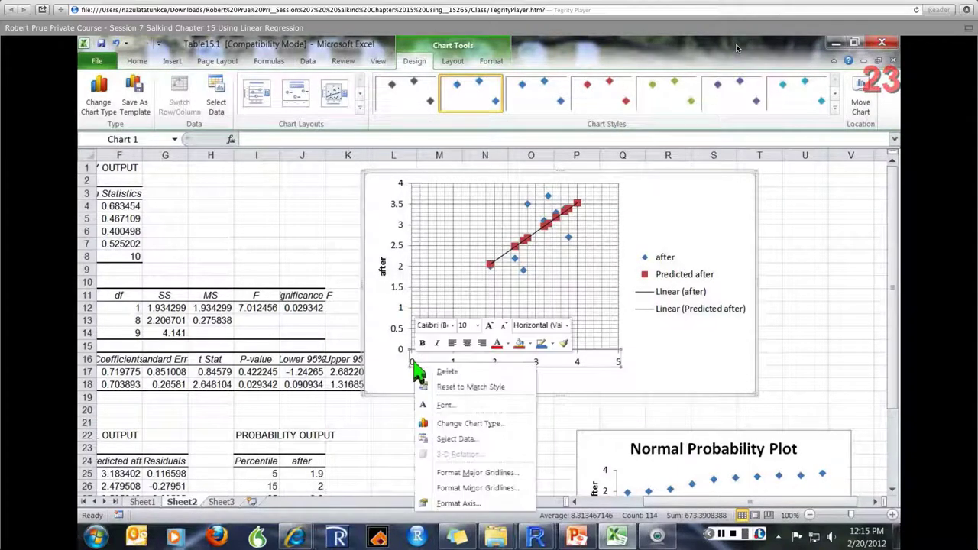
left_click(468, 472)
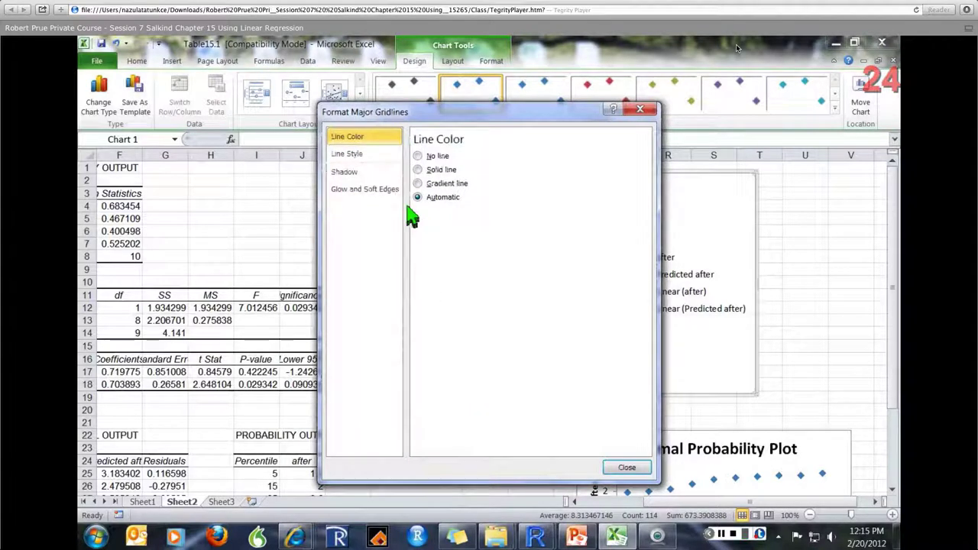
left_click(365, 155)
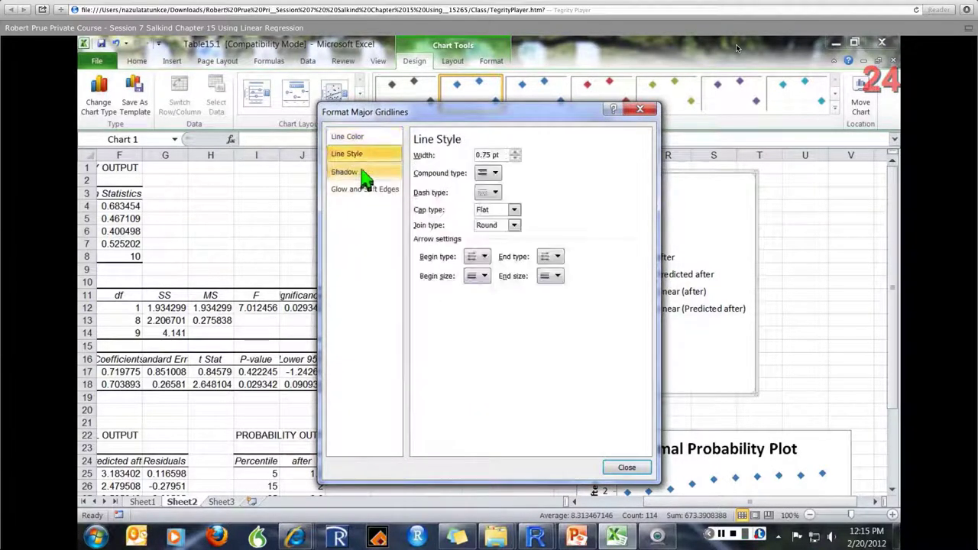
left_click(365, 172)
left_click(367, 189)
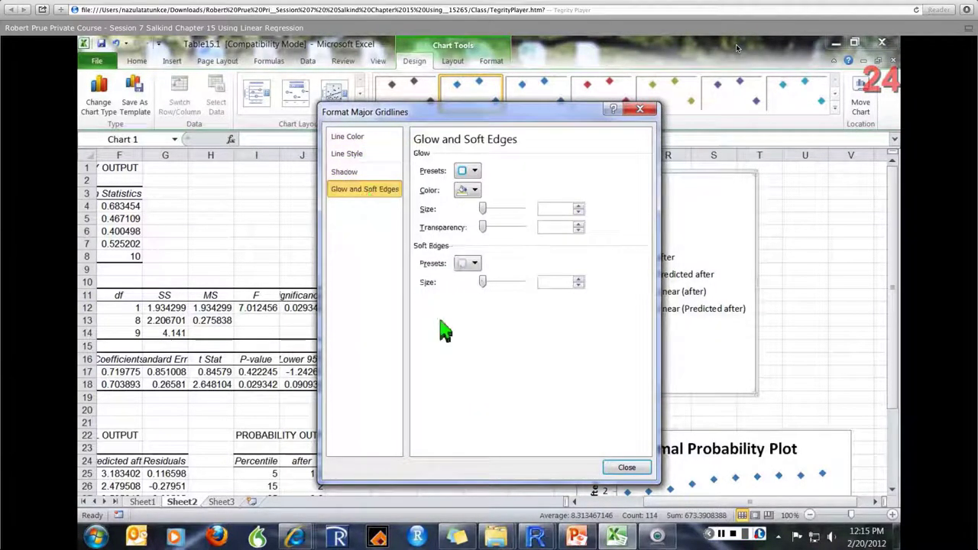
left_click(625, 469)
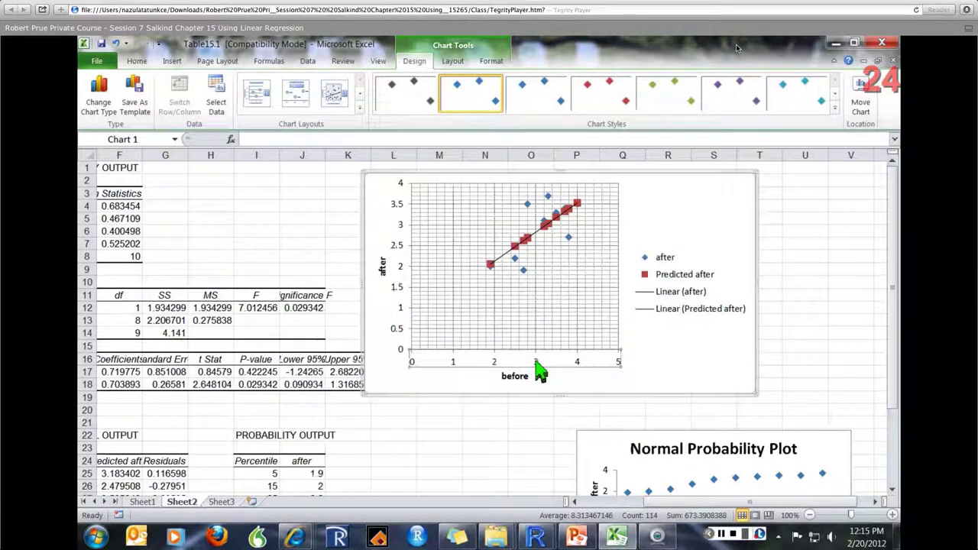
Fix the horizontal "before" axis of the line fit chart at a maximum of 4 and a minimum of 1.75
right_click(537, 364)
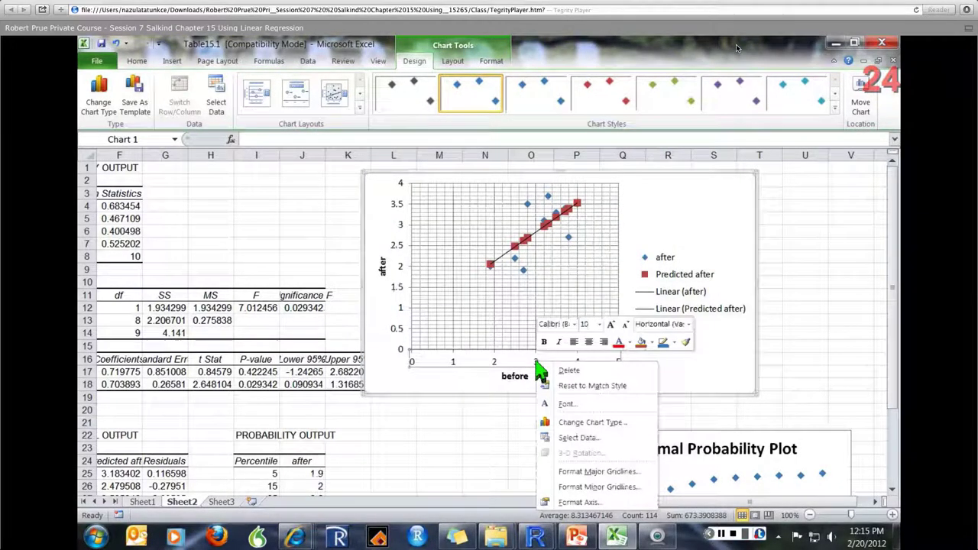
left_click(573, 502)
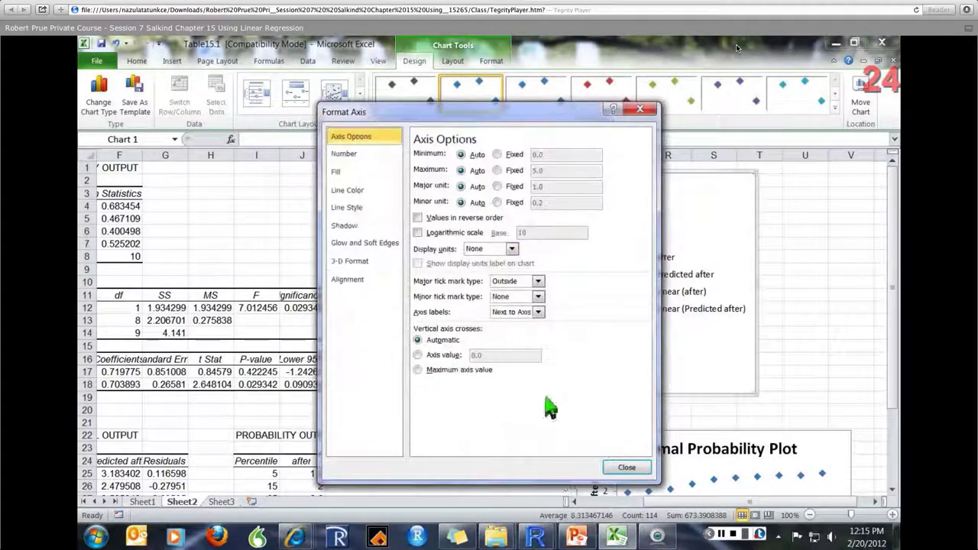
left_click_drag(563, 108, 323, 123)
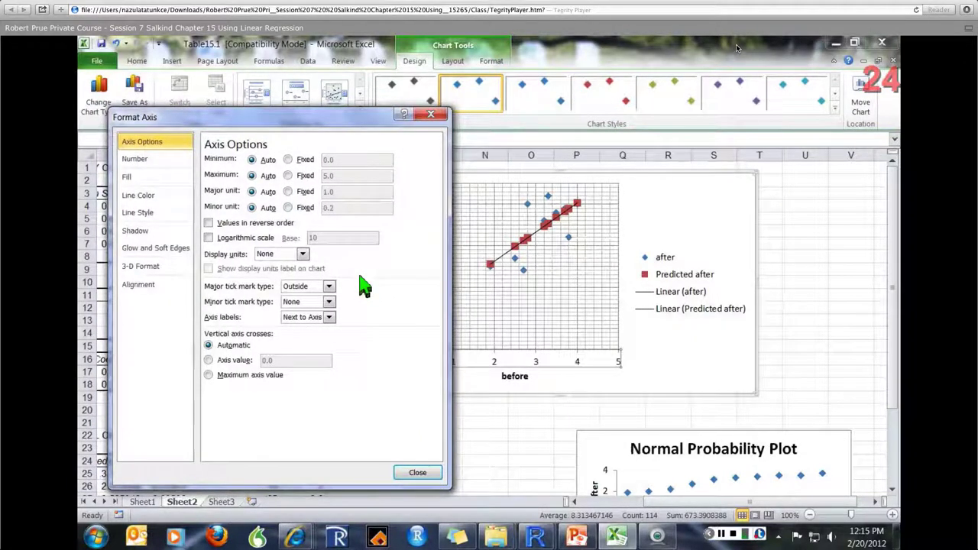
left_click(289, 176)
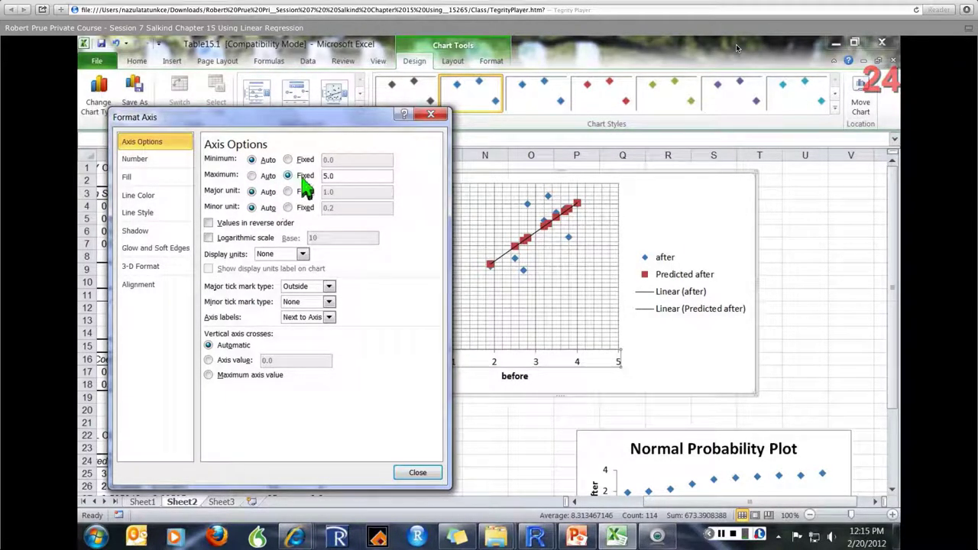
left_click_drag(338, 176, 321, 176)
type("4")
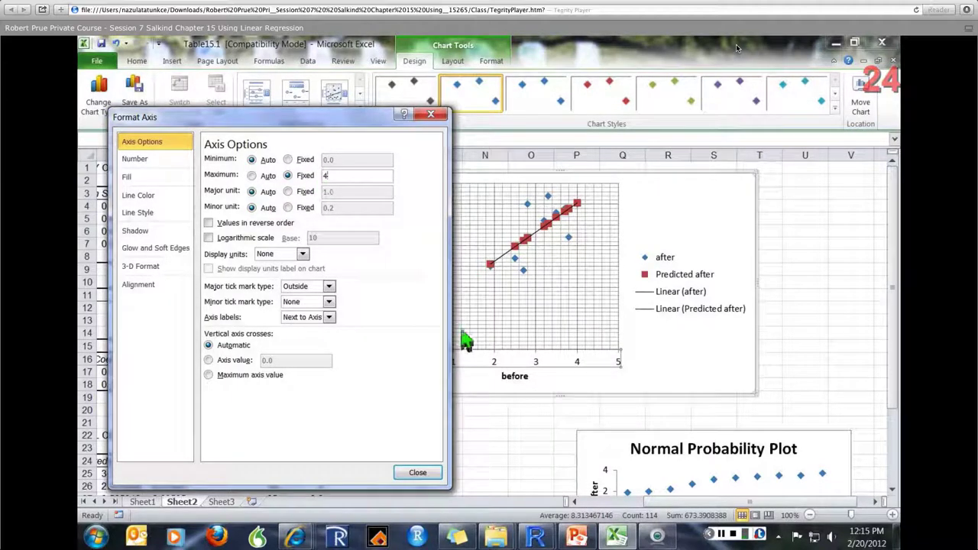
left_click(289, 160)
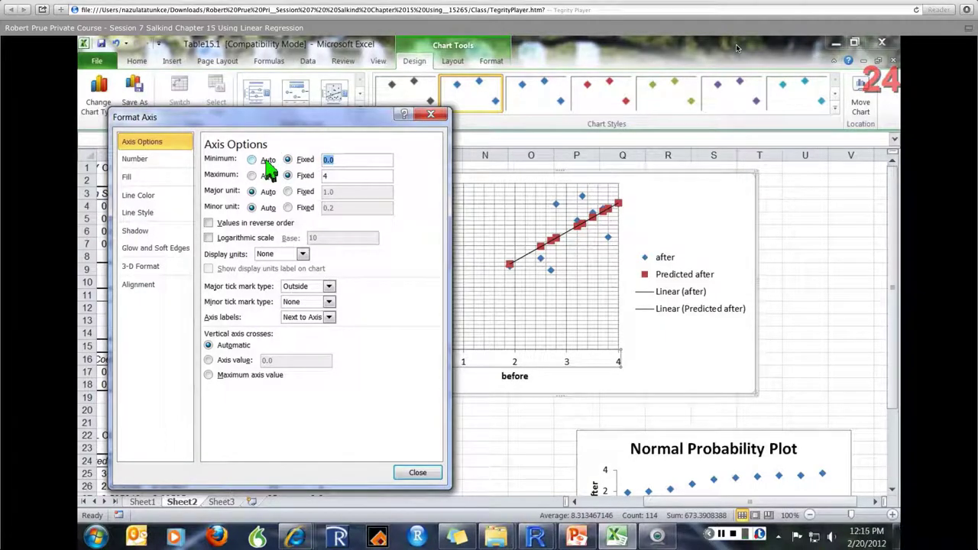
type("1.75")
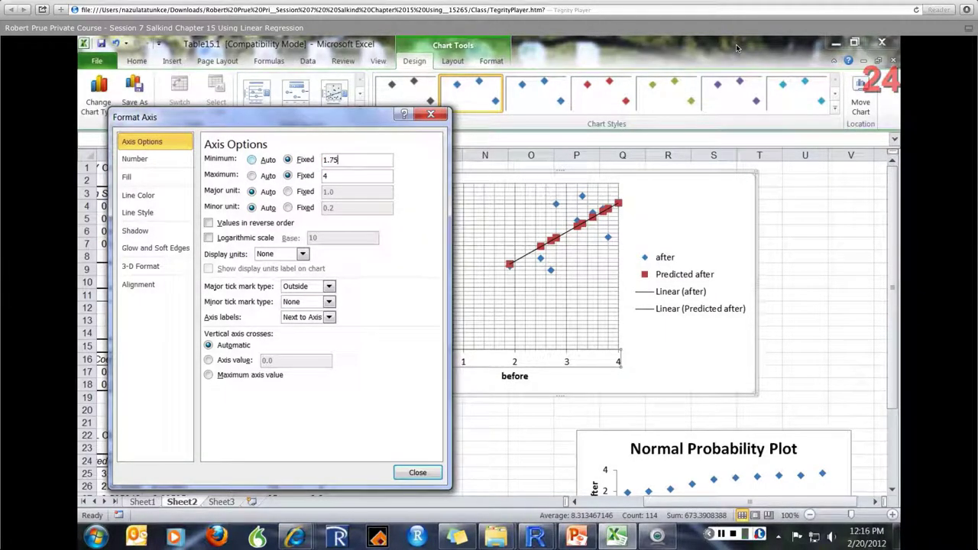
left_click(416, 476)
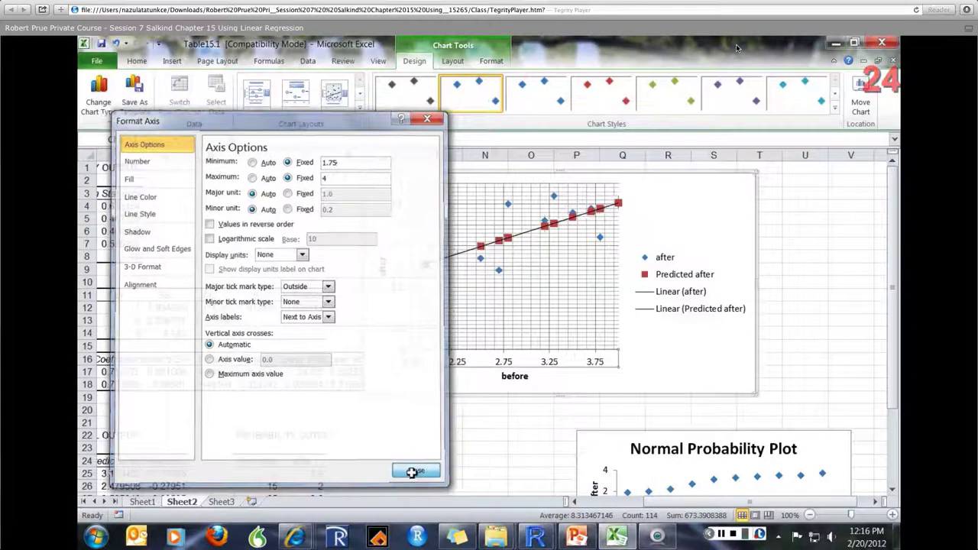
Fix the vertical "after" axis of the line fit chart at a minimum of 1.5 and a maximum of 4
left_click(405, 329)
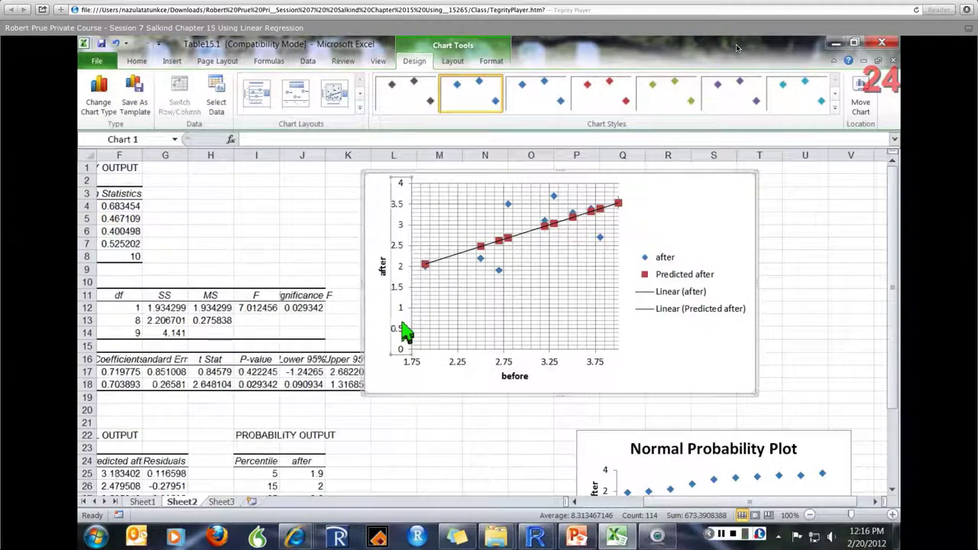
right_click(405, 327)
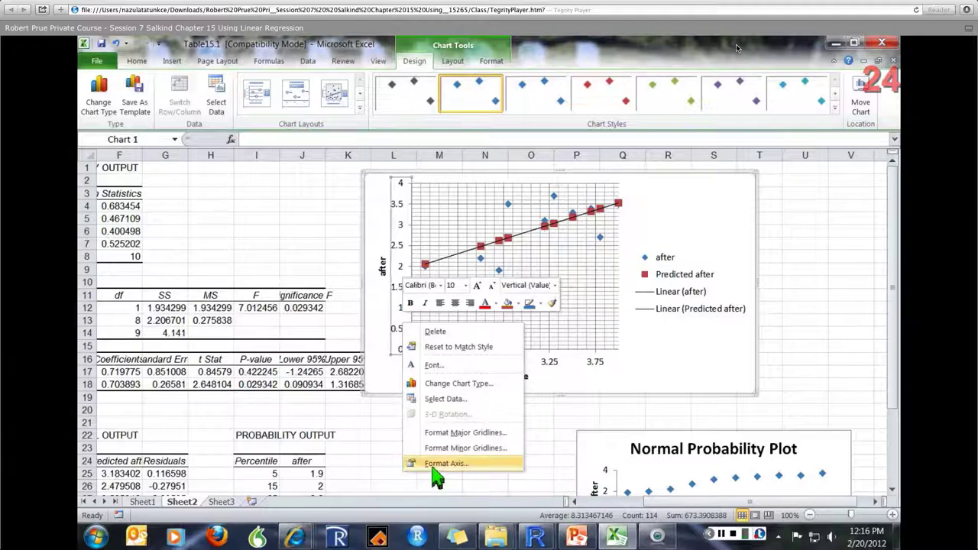
left_click(434, 466)
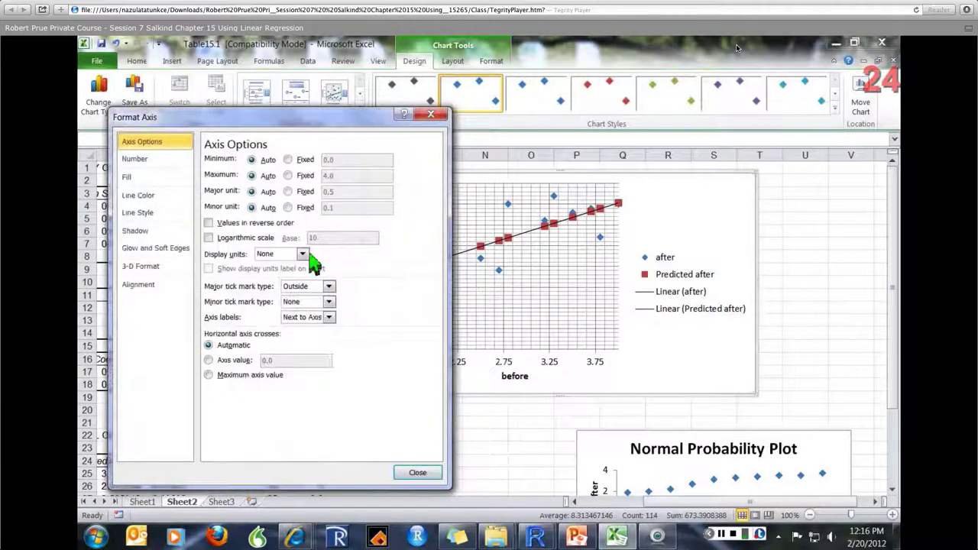
left_click(290, 175)
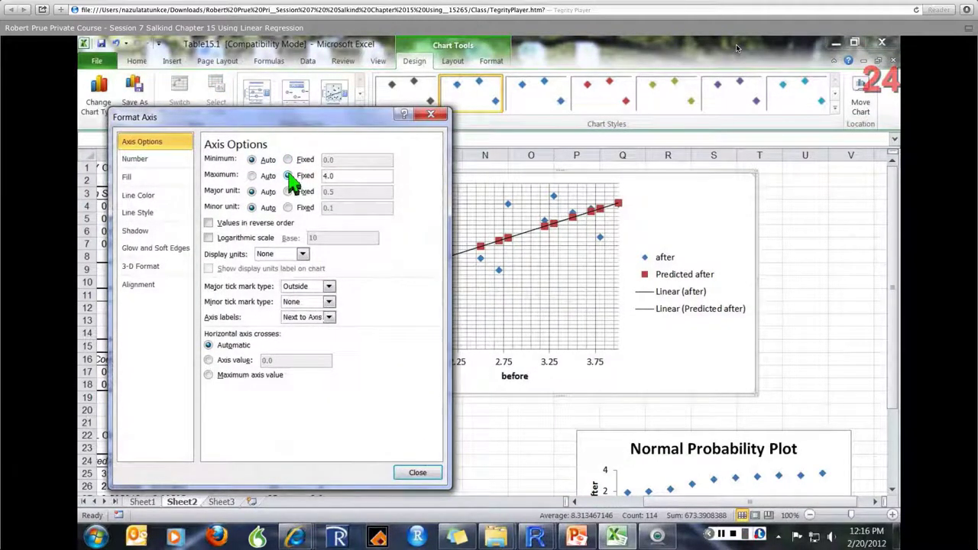
left_click(287, 159)
left_click_drag(351, 125, 359, 186)
left_click_drag(362, 235, 334, 236)
left_click_drag(352, 180, 390, 197)
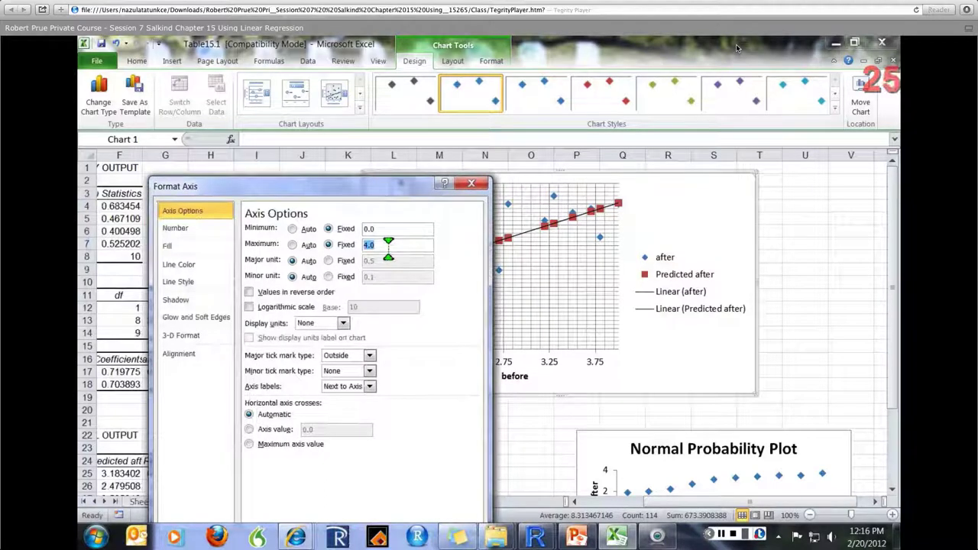
double_click(368, 228)
type("1.8")
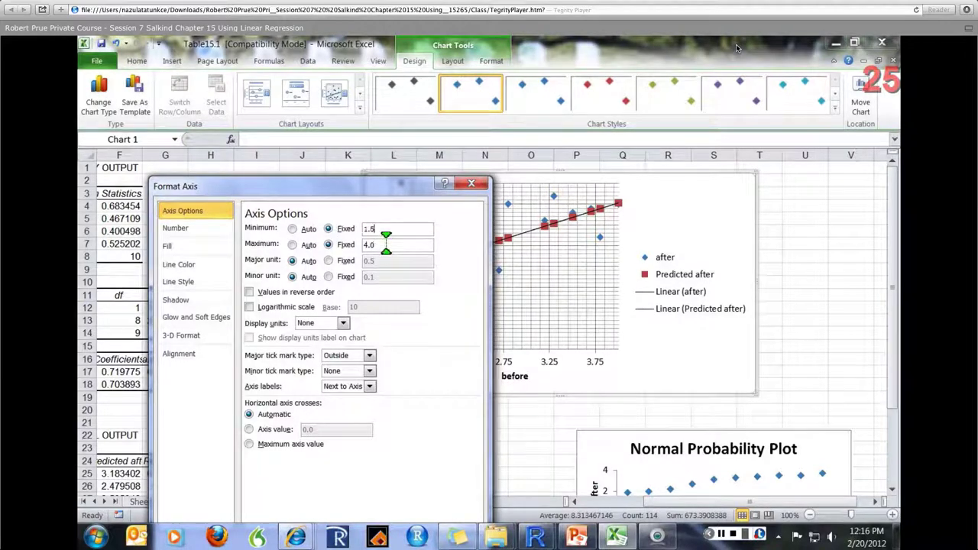
left_click(387, 245)
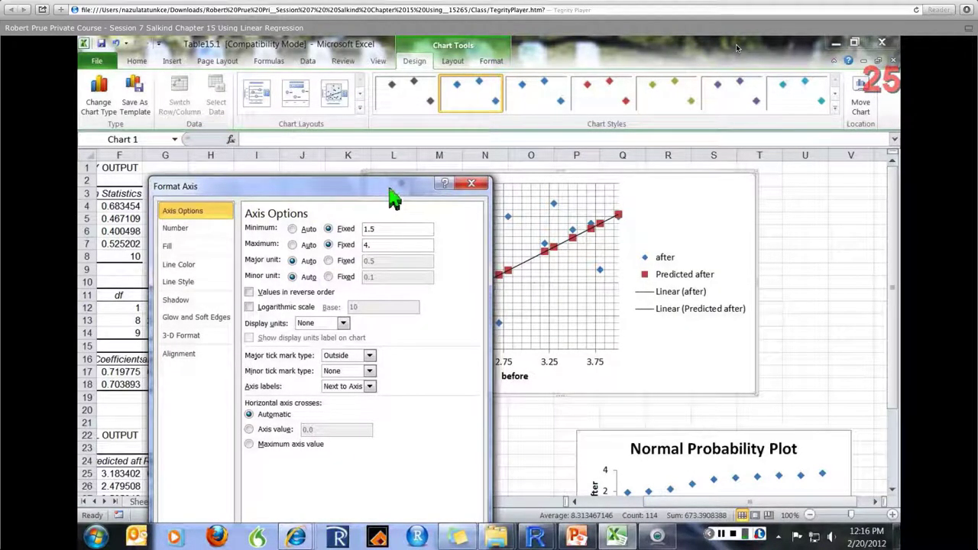
left_click_drag(393, 199, 365, 116)
left_click(424, 463)
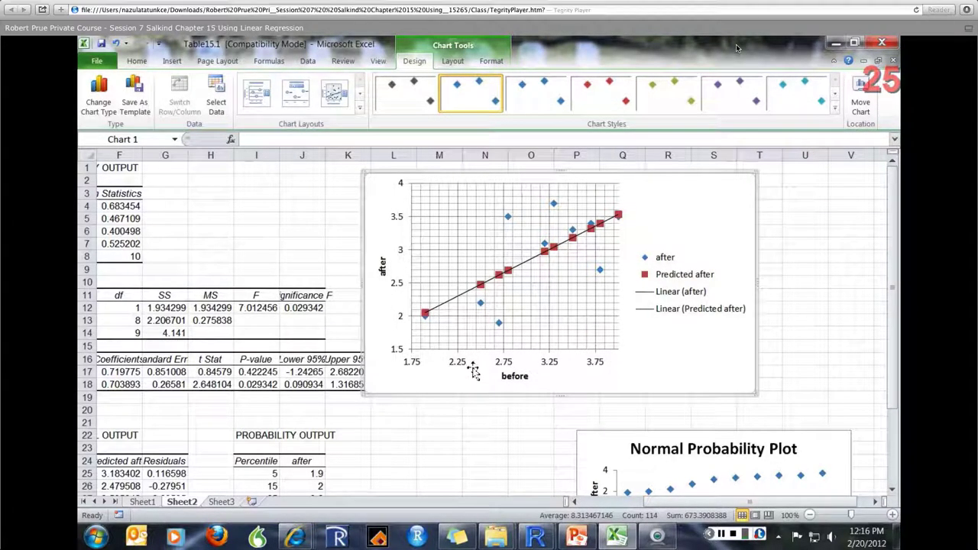
Set the fixed maximum of the line fit chart's horizontal "before" axis to 4.25
right_click(420, 363)
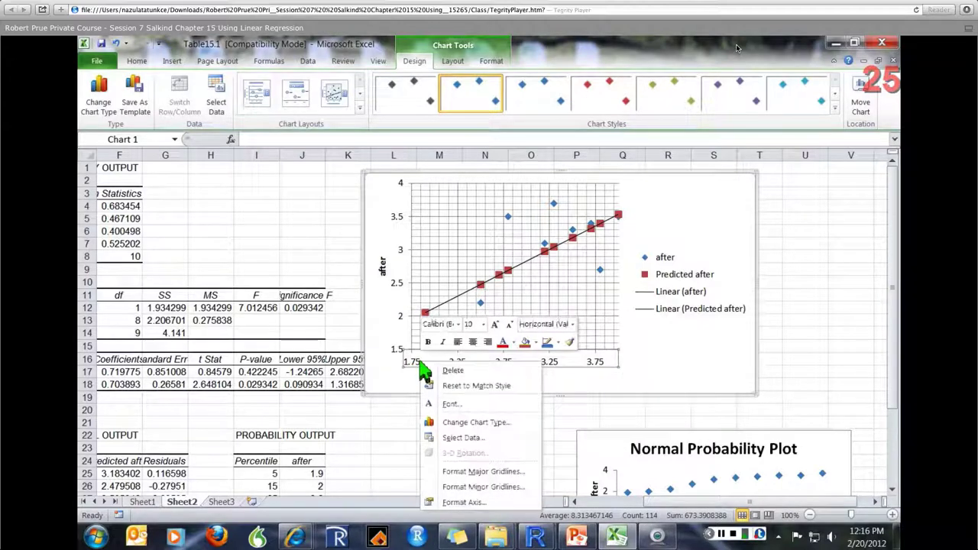
left_click(466, 502)
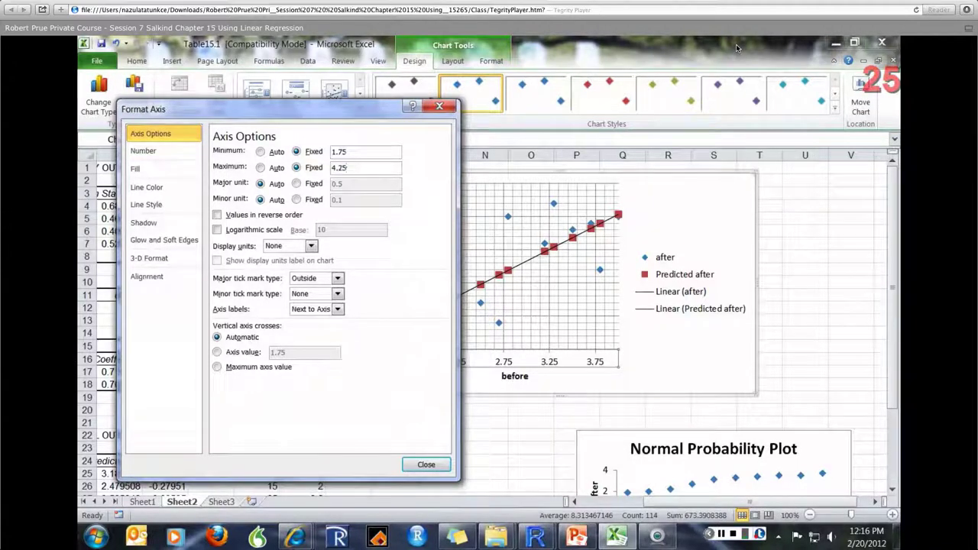
left_click(422, 465)
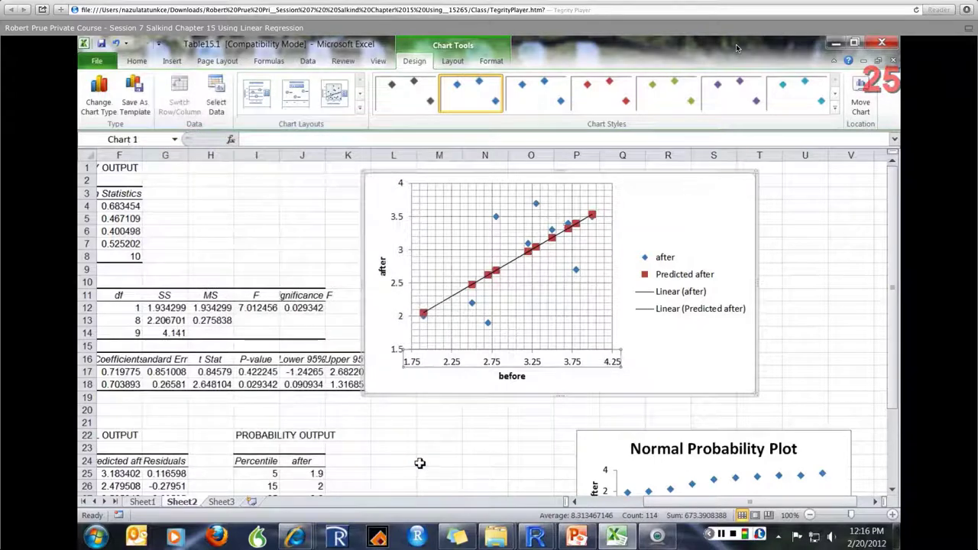
Fix the major unit of the horizontal "before" axis at 0.5
right_click(538, 362)
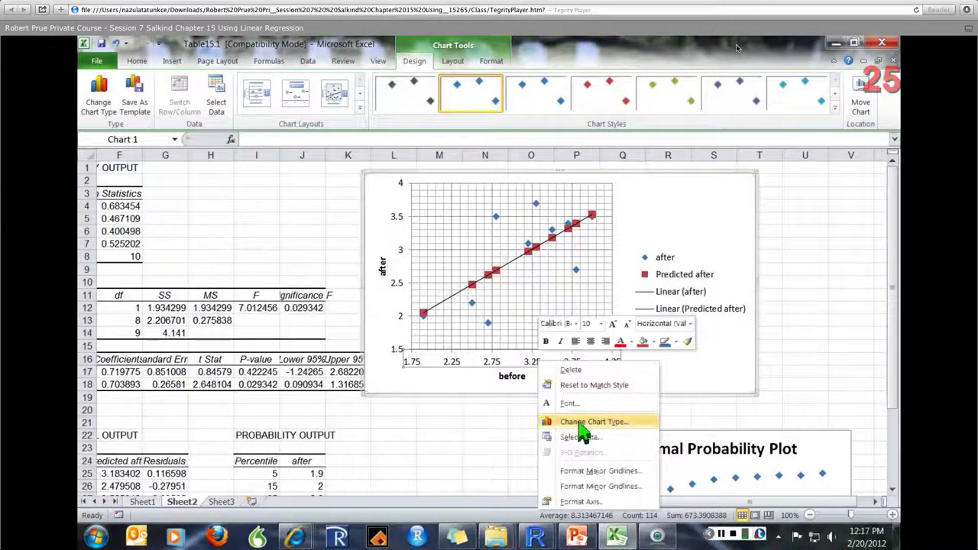
left_click(581, 501)
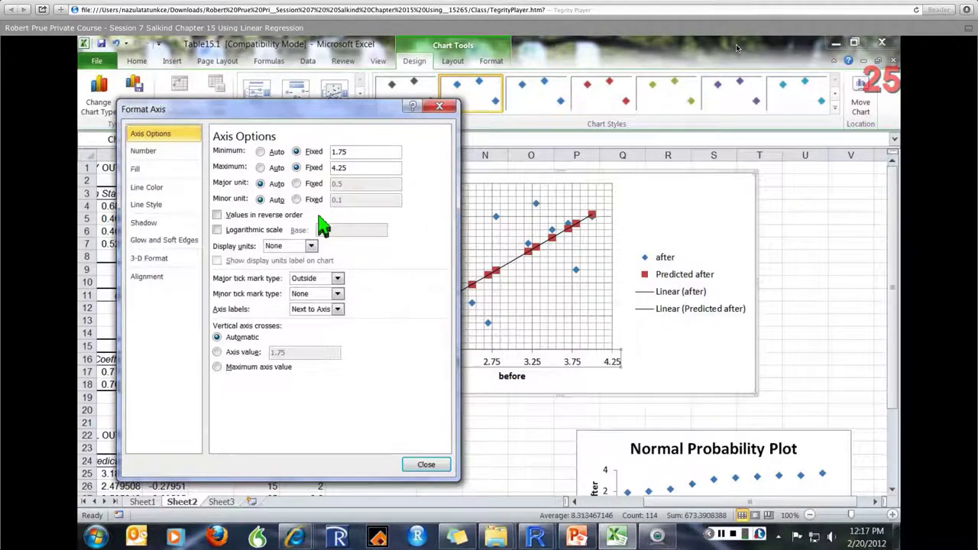
left_click(297, 184)
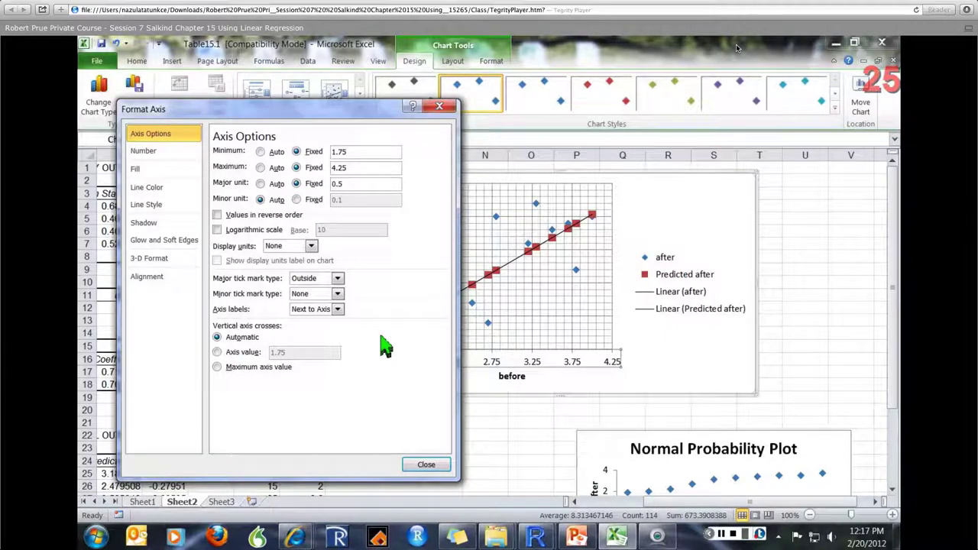
left_click(426, 465)
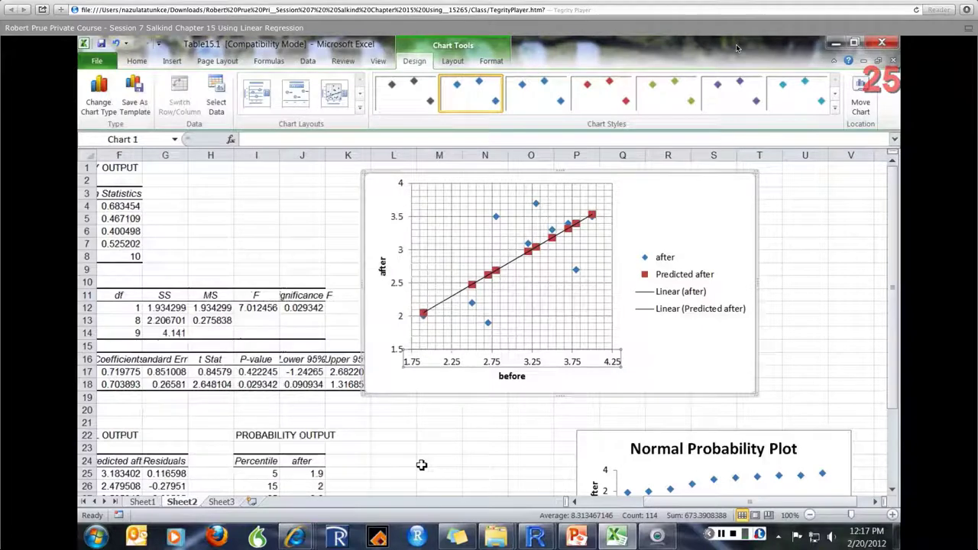
right_click(478, 366)
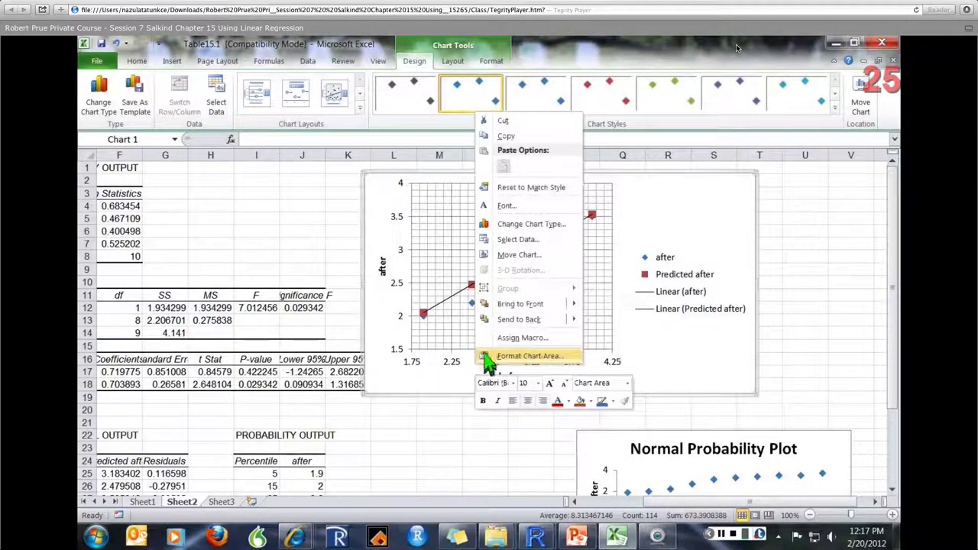
left_click(446, 364)
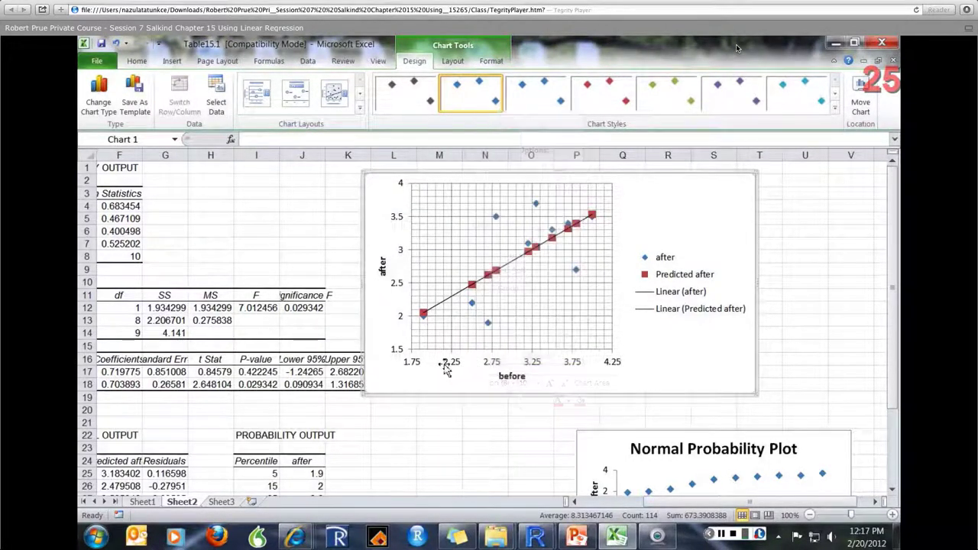
right_click(604, 370)
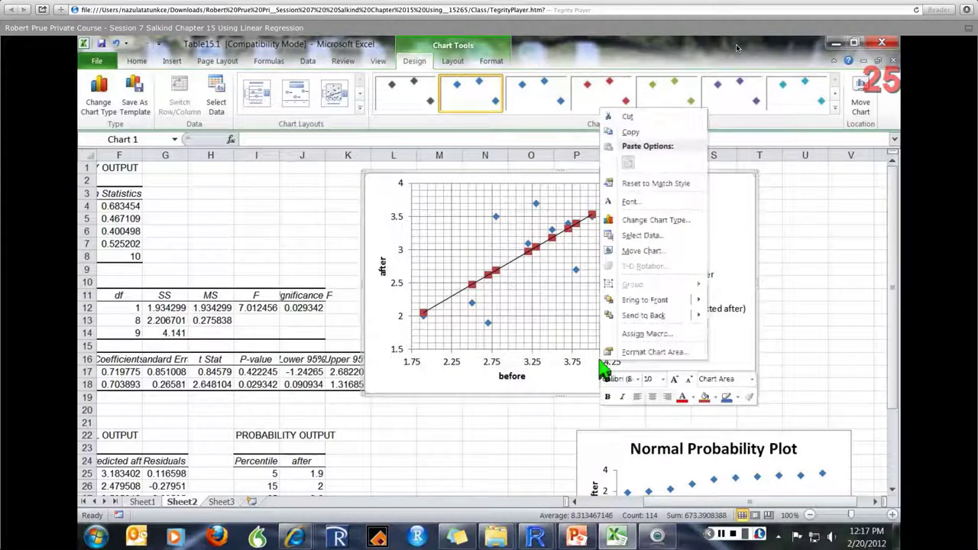
left_click(601, 367)
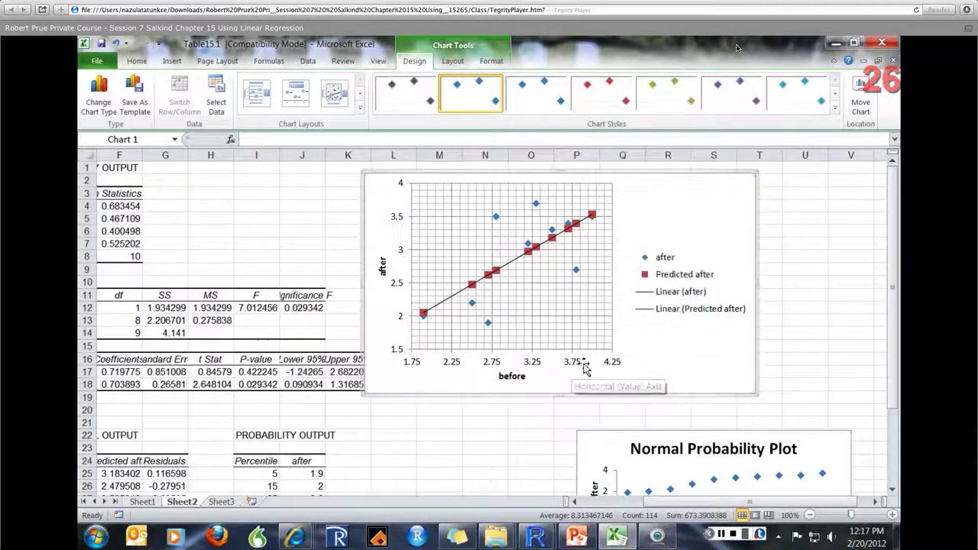
right_click(584, 369)
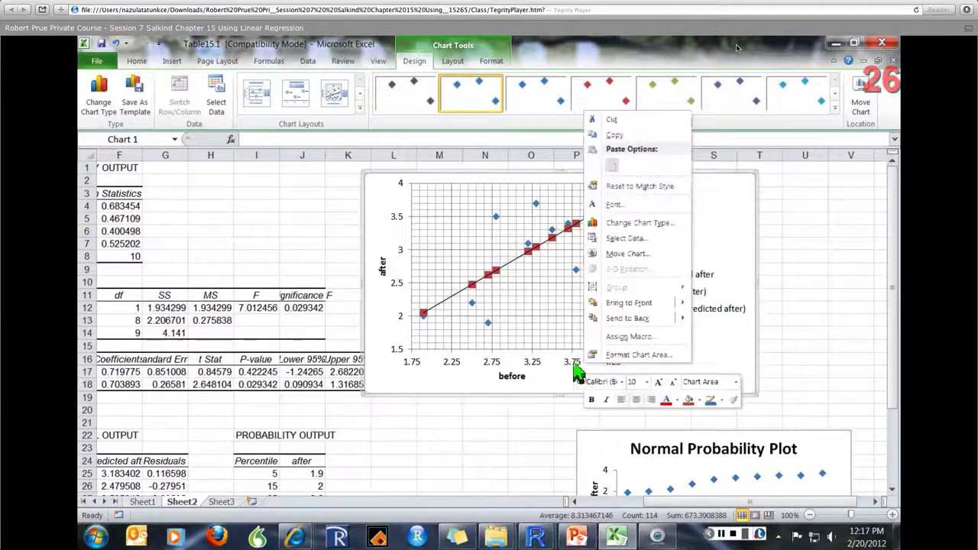
left_click(437, 379)
Set the horizontal "before" axis of the line fit chart to a minimum of 1.5 and a maximum of 4.22
left_click(411, 373)
double_click(411, 373)
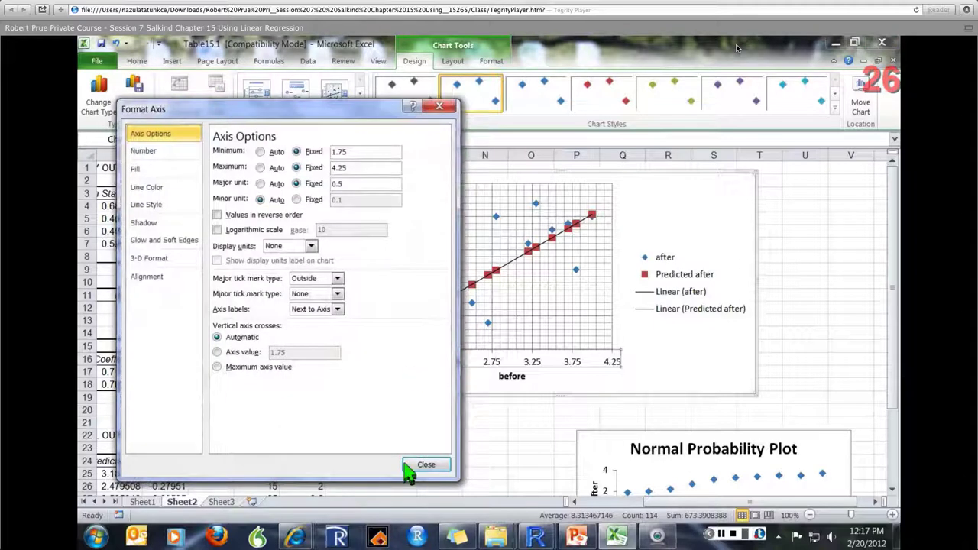
left_click(376, 150)
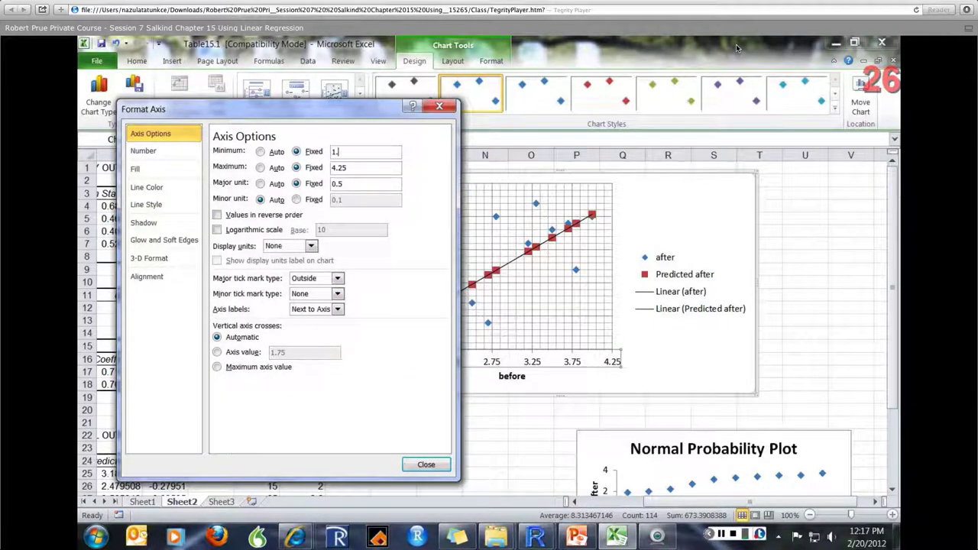
left_click(369, 172)
key("BackSpace")
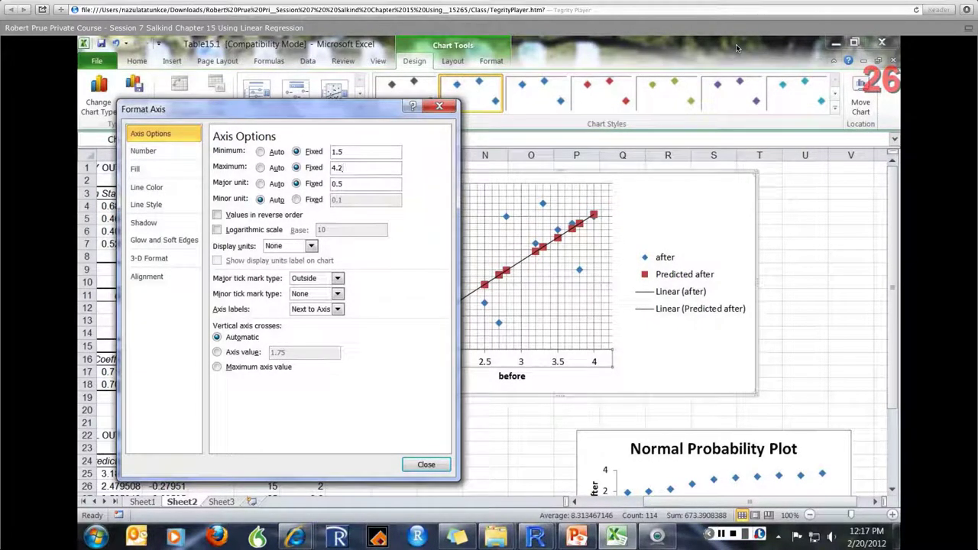
type("2")
left_click(426, 466)
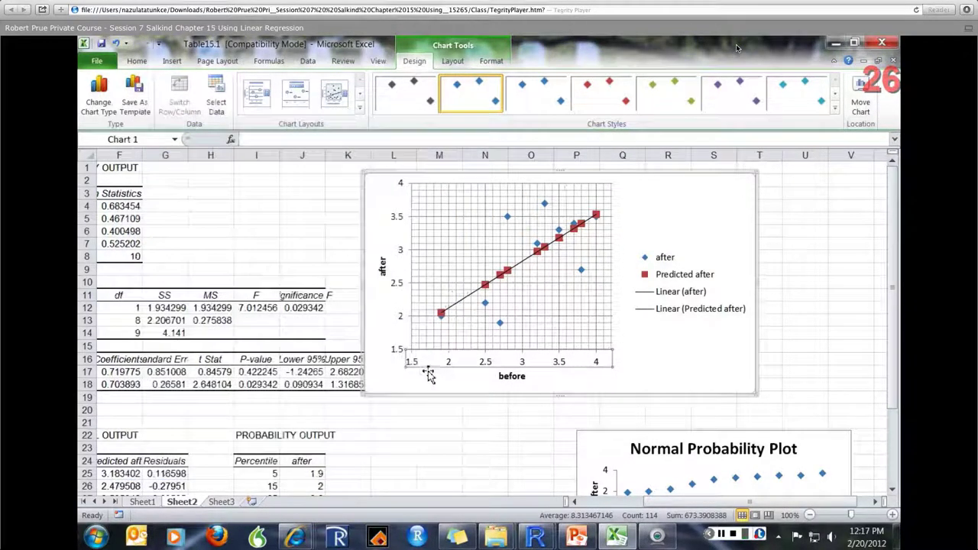
Display the regression equation on the chart for the Linear (Predicted after) trendline
double_click(521, 264)
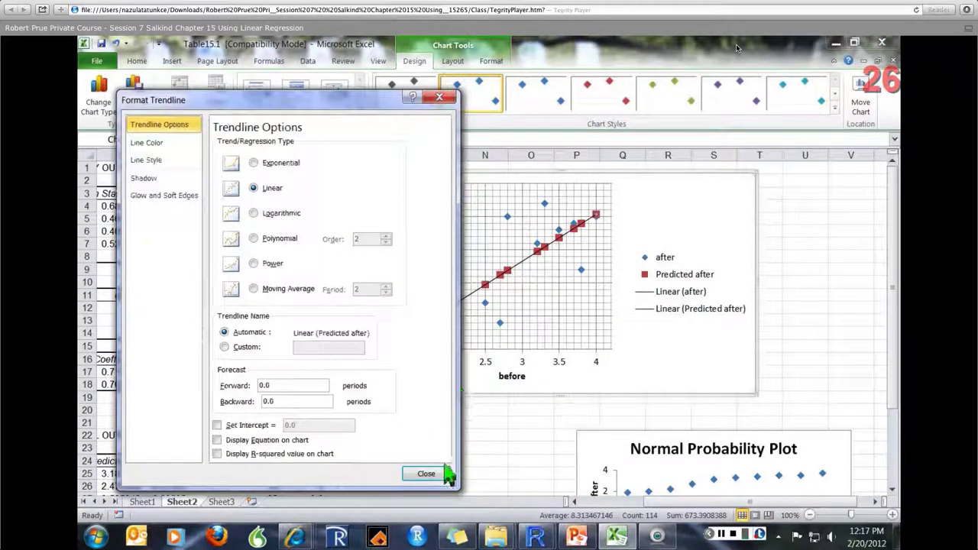
left_click(218, 441)
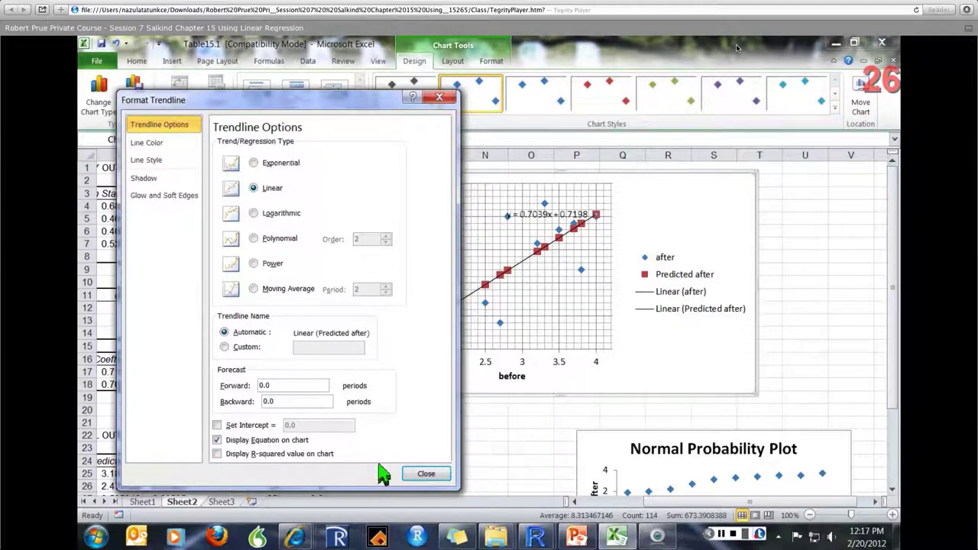
left_click(418, 474)
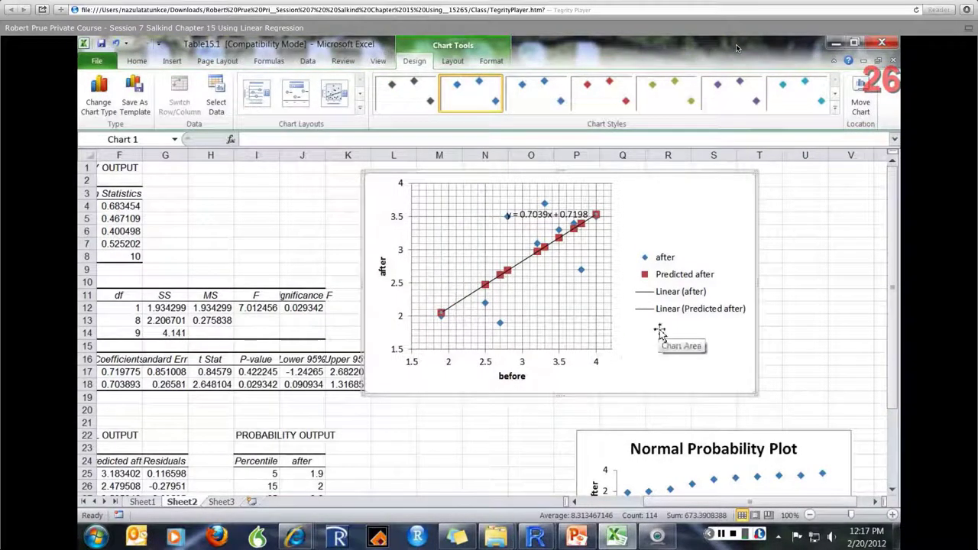
Move the line fit chart away from the coefficients table, to about column O, so it no longer covers the confidence limits
left_click_drag(894, 246, 879, 302)
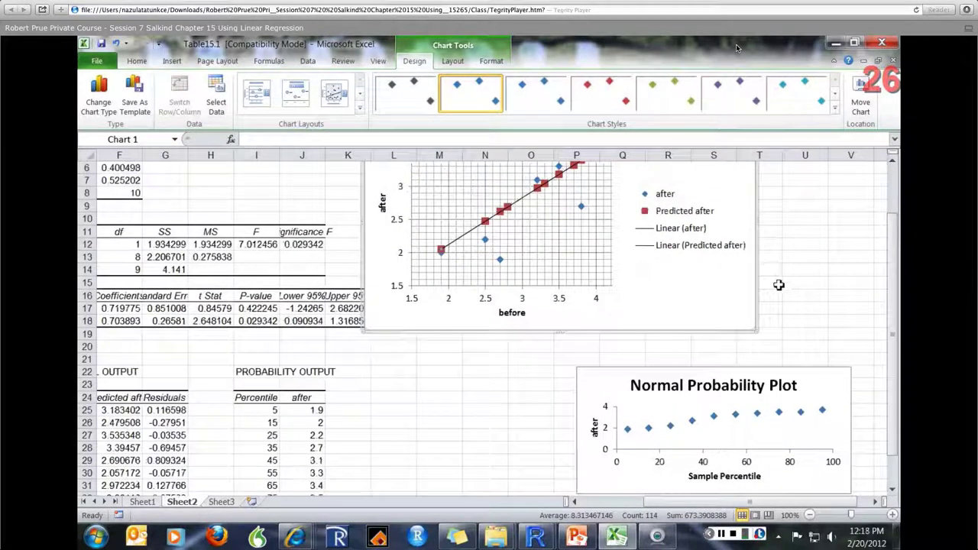
scroll(813, 275, "right", 1)
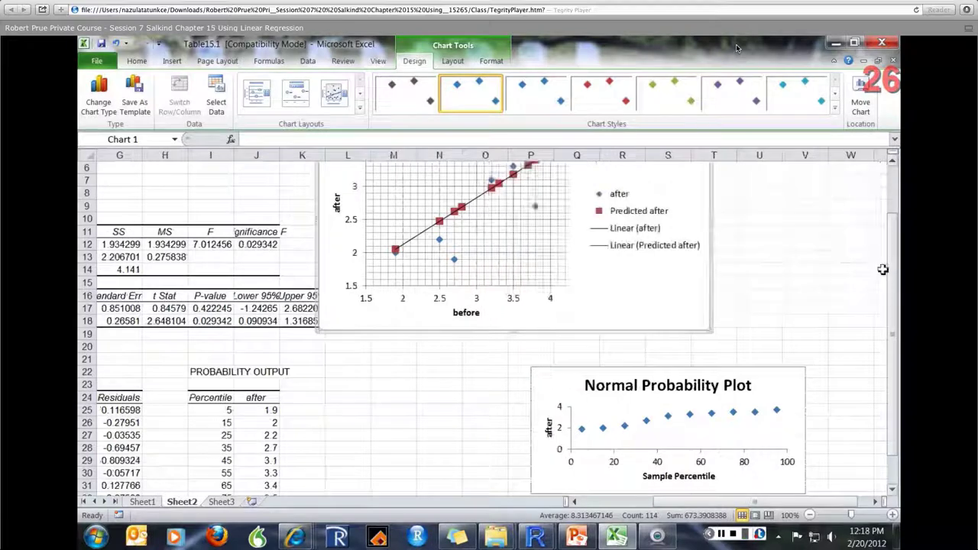
left_click_drag(598, 335, 741, 310)
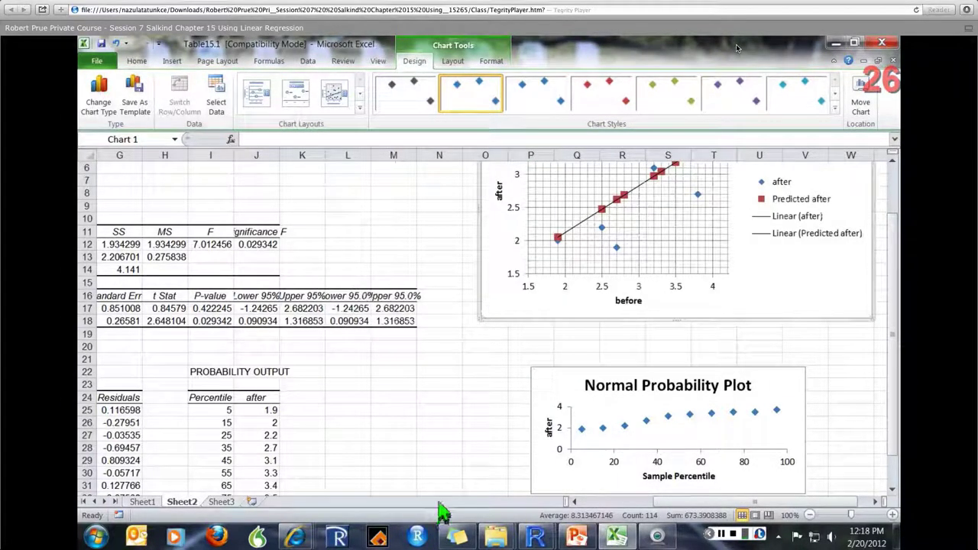
Examine the t Stat and P-value cells of the Intercept and before rows in the regression coefficients table
left_click_drag(678, 502, 588, 502)
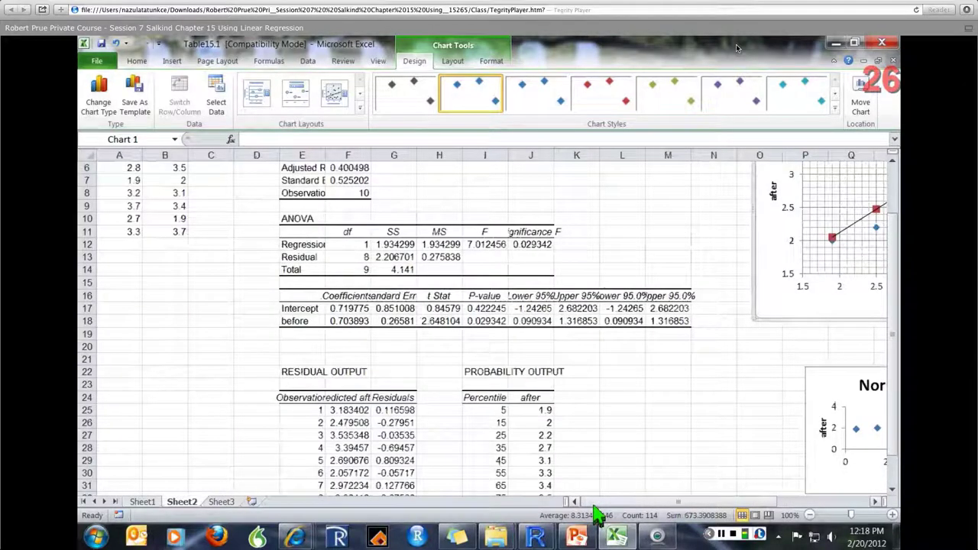
left_click(444, 310)
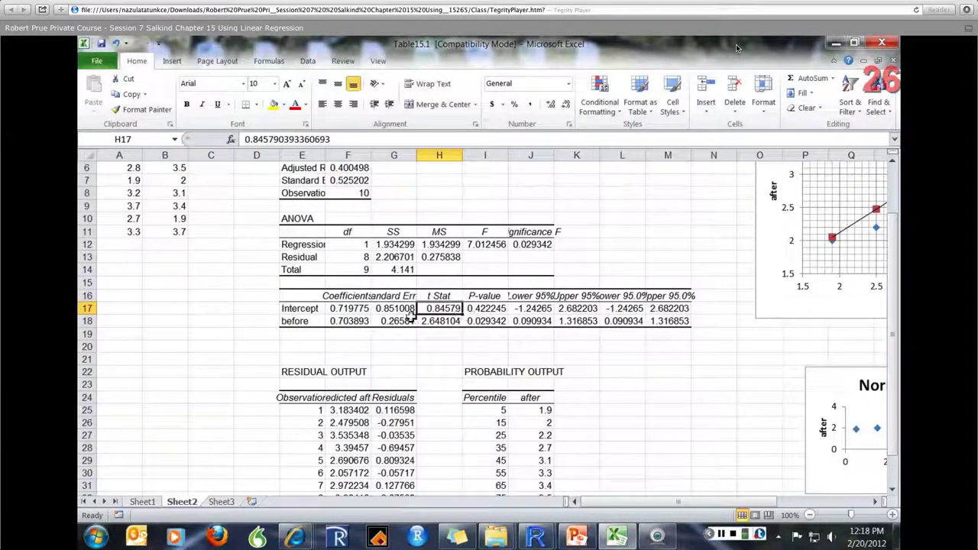
left_click(489, 309)
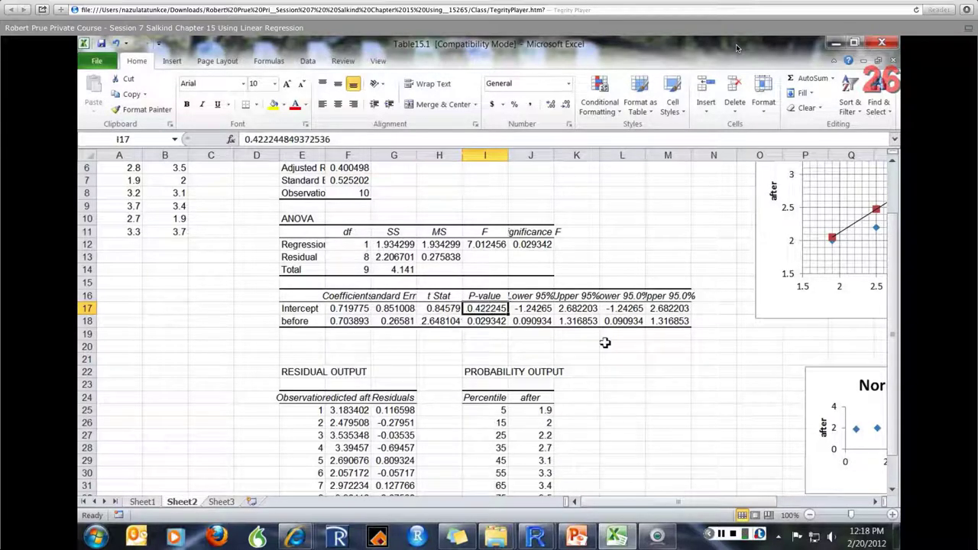
left_click(434, 322)
left_click(492, 321)
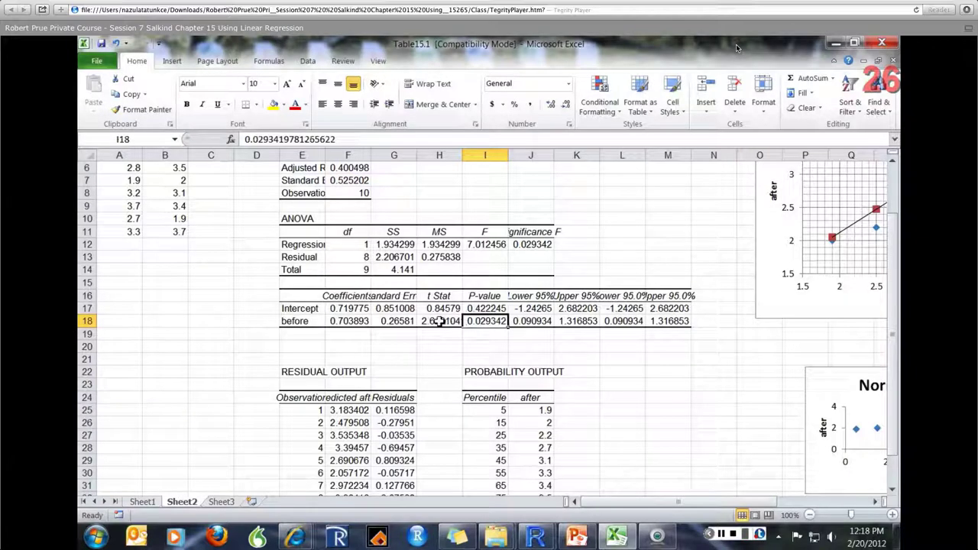
left_click(480, 308)
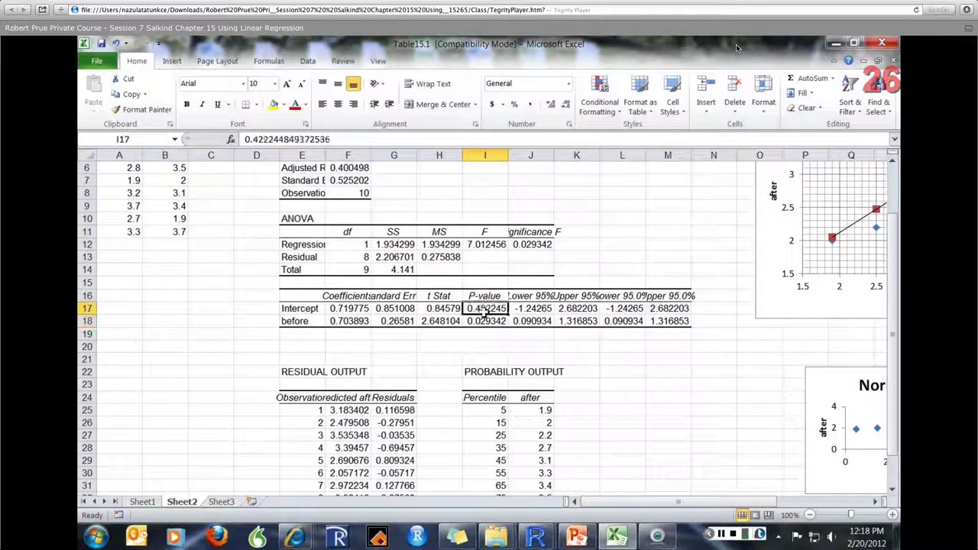
Widen column J to fit its contents and examine the F and Significance F cells of the Regression row
left_click(430, 321)
key("Right")
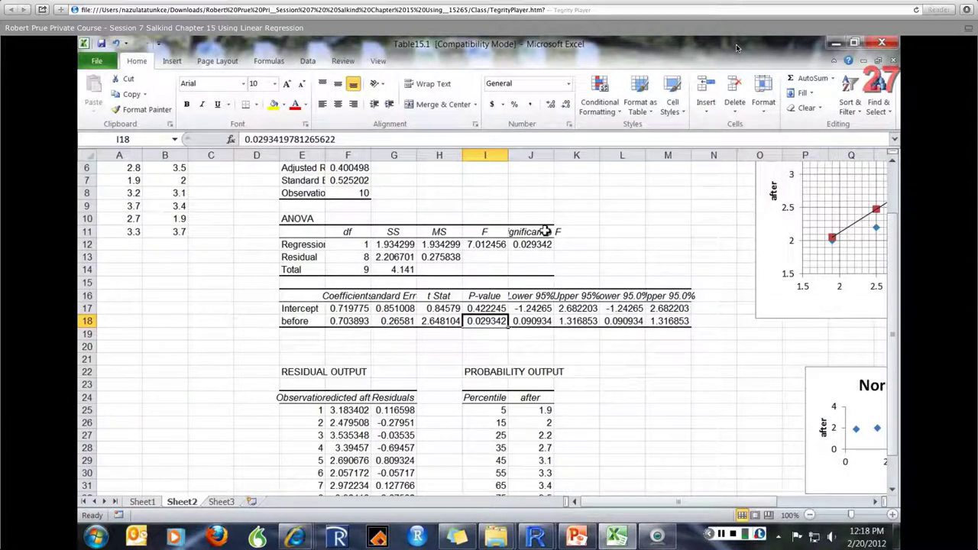
double_click(554, 155)
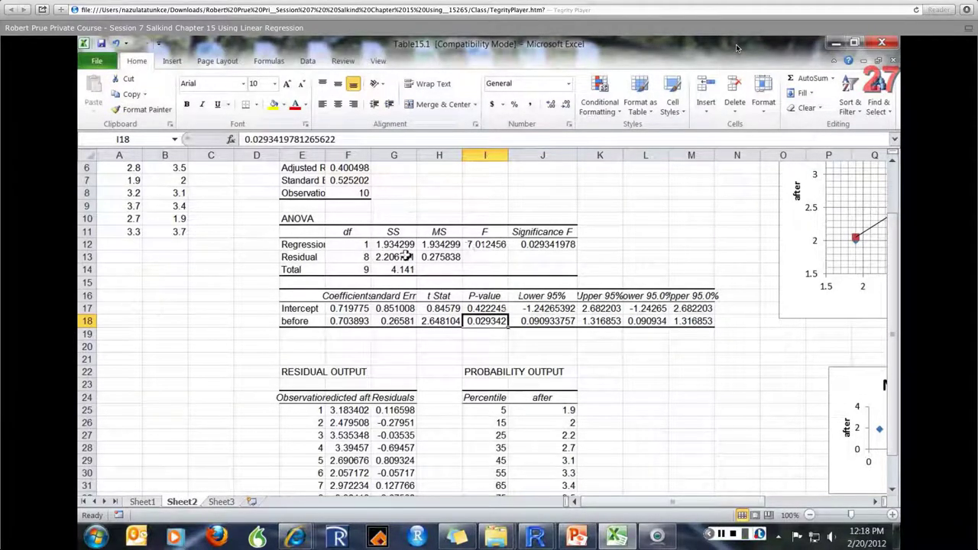
left_click(483, 244)
left_click(539, 246)
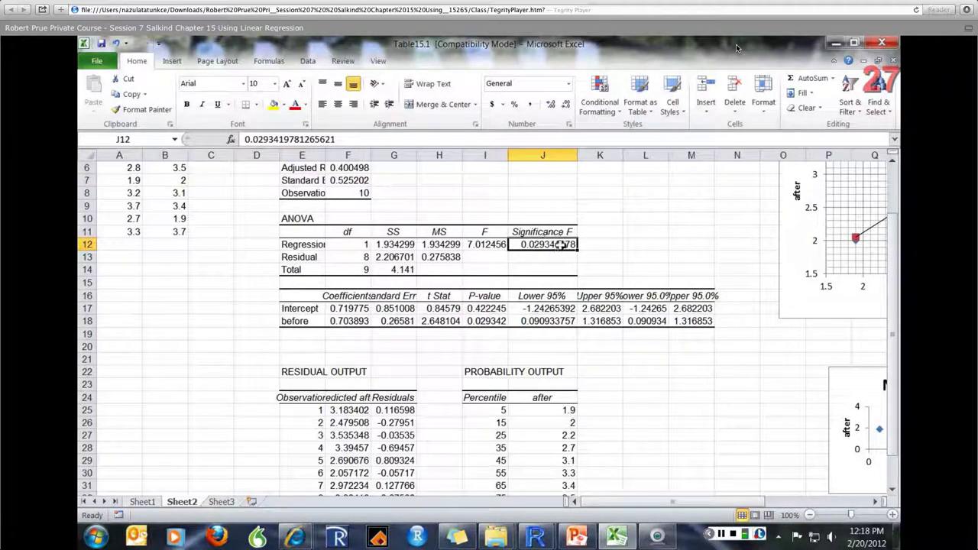
left_click(484, 244)
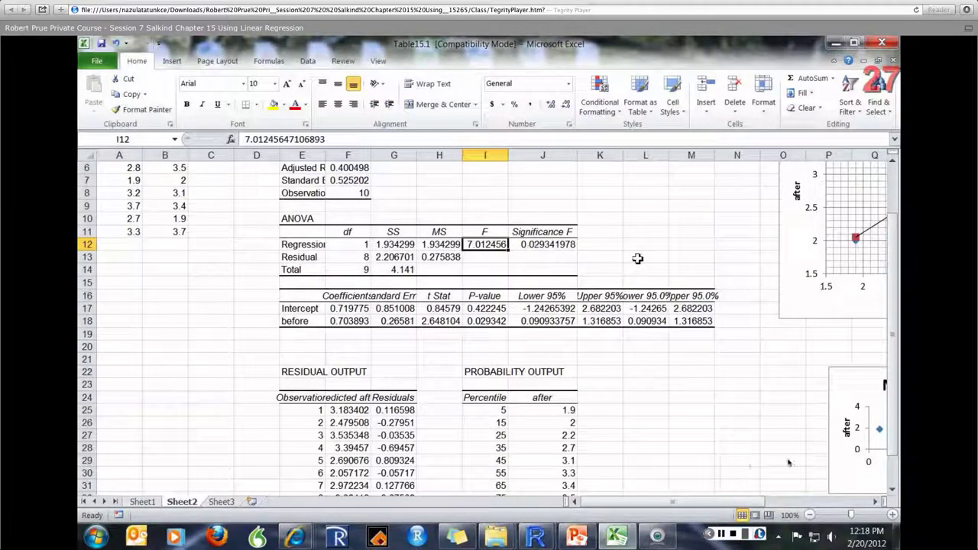
Widen columns F and G to fit the Predicted after and Residuals headings of the residual output
left_click_drag(893, 355, 894, 372)
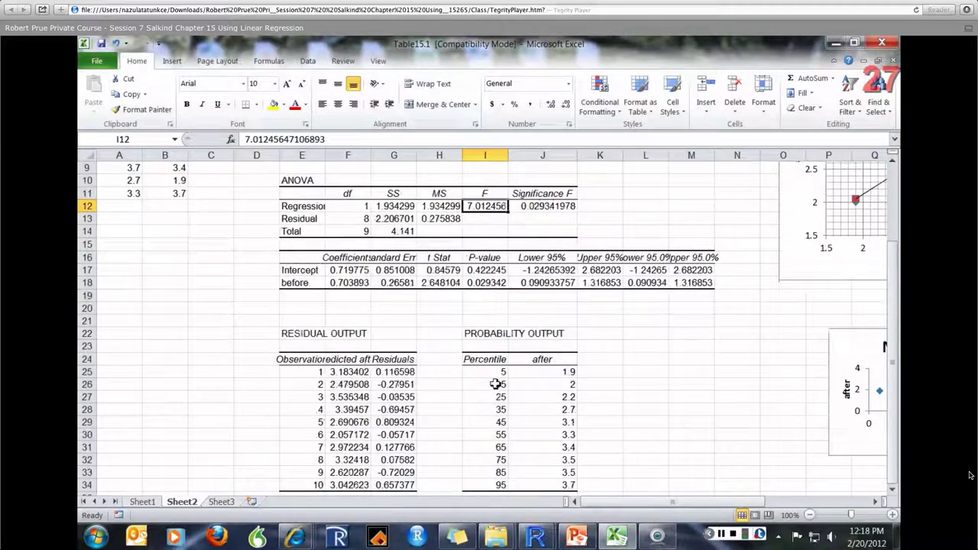
left_click(317, 372)
left_click(313, 385)
left_click(309, 409)
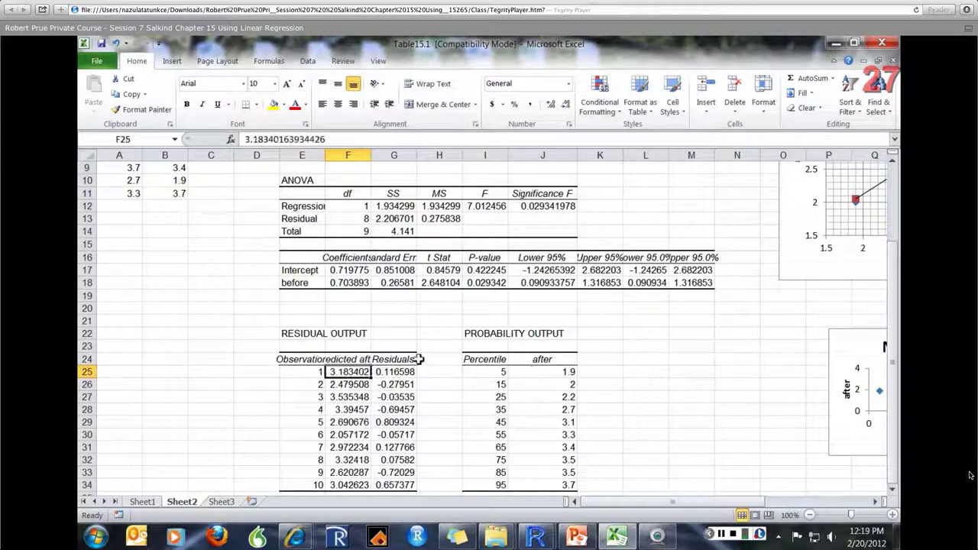
double_click(373, 154)
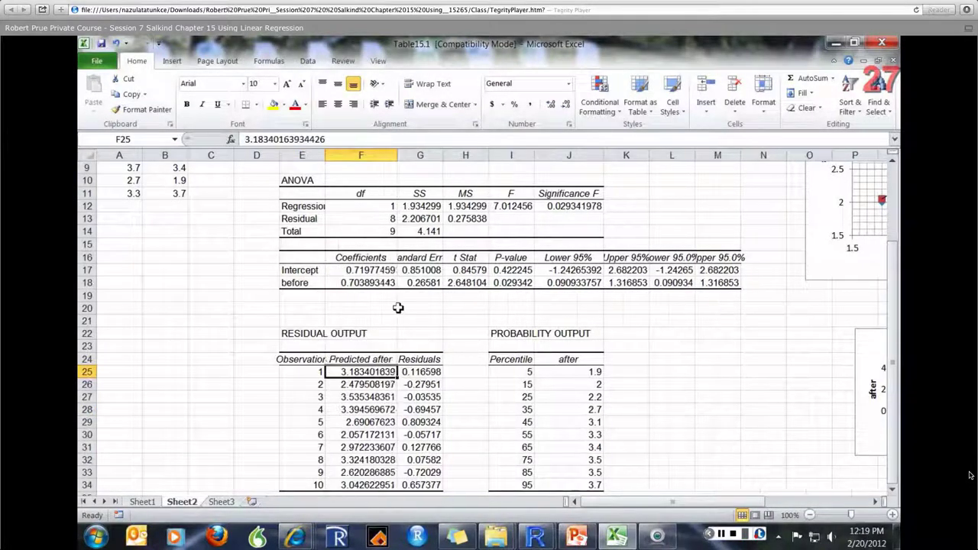
double_click(443, 155)
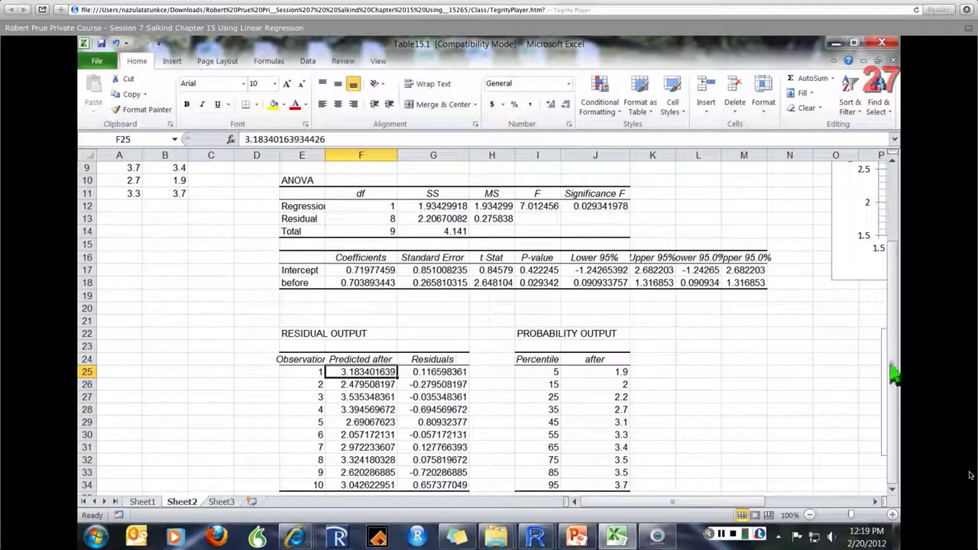
Rename the data headers in cells A1 and B1 as HS and College
left_click_drag(894, 284, 884, 321)
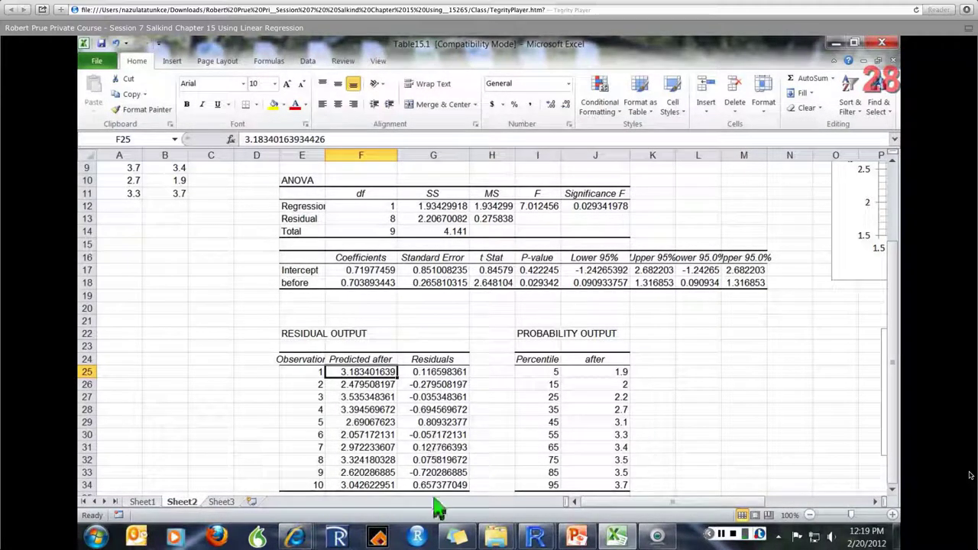
left_click(895, 351)
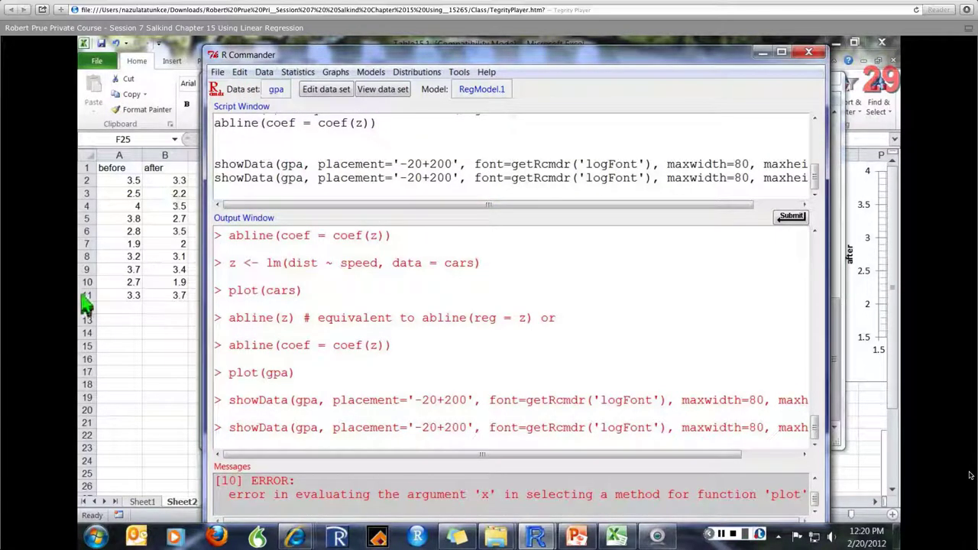
left_click(117, 284)
left_click_drag(119, 169, 145, 298)
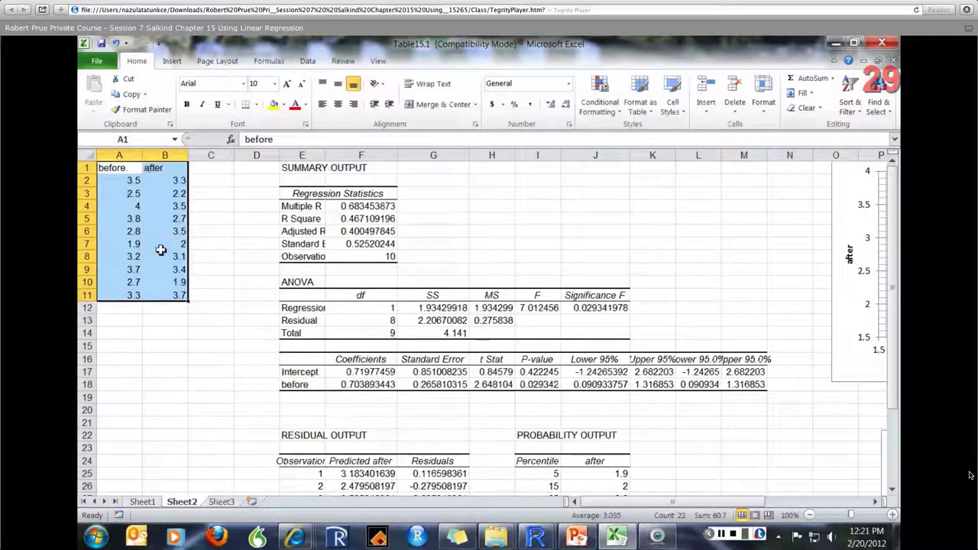
left_click(132, 166)
double_click(130, 167)
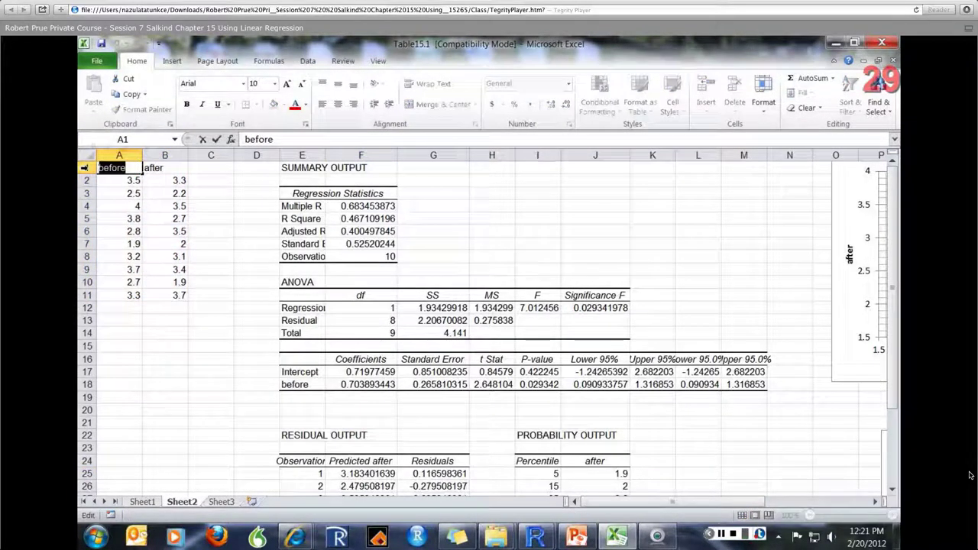
type("HS")
double_click(178, 168)
type("Coll")
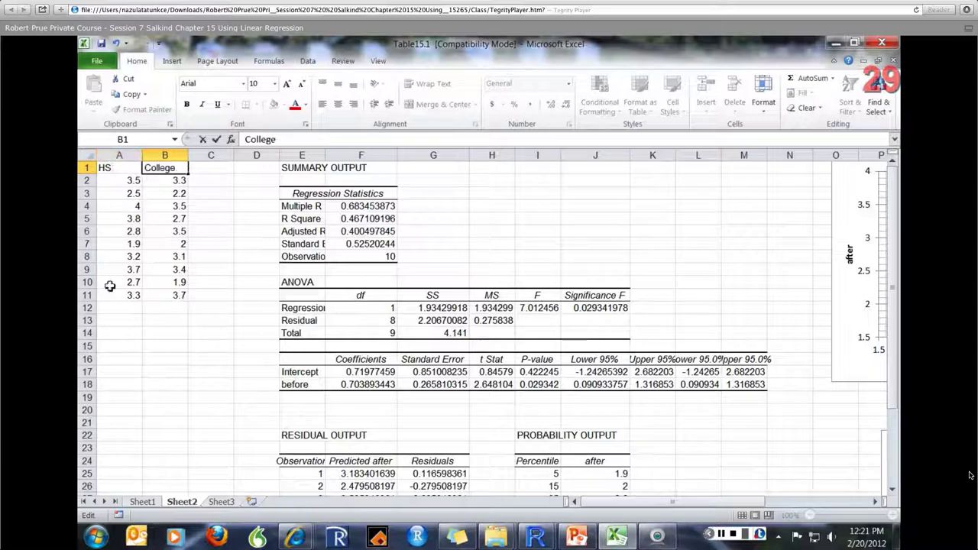
type("ege")
Copy the HS and College data in A1:B11 and switch to R Commander
left_click_drag(184, 294, 122, 174)
right_click(126, 177)
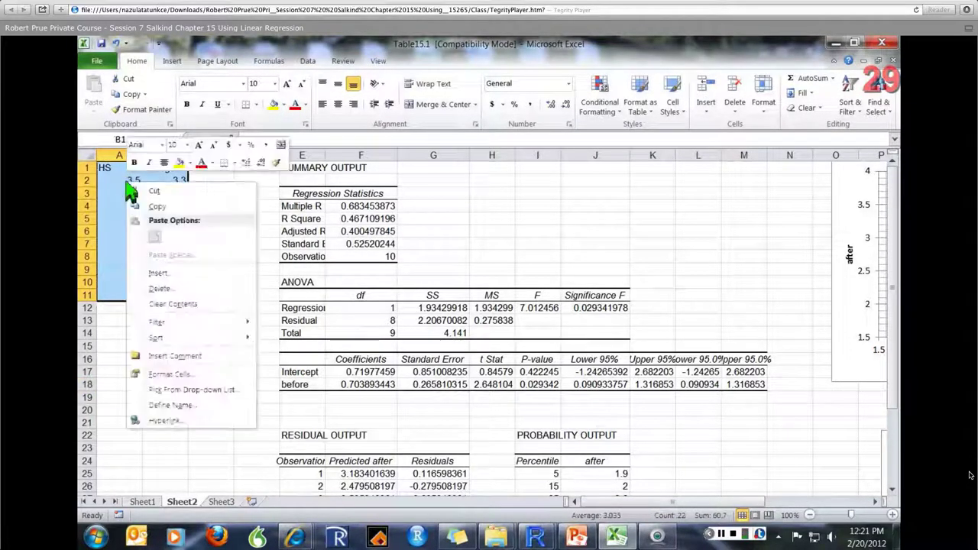
left_click(156, 208)
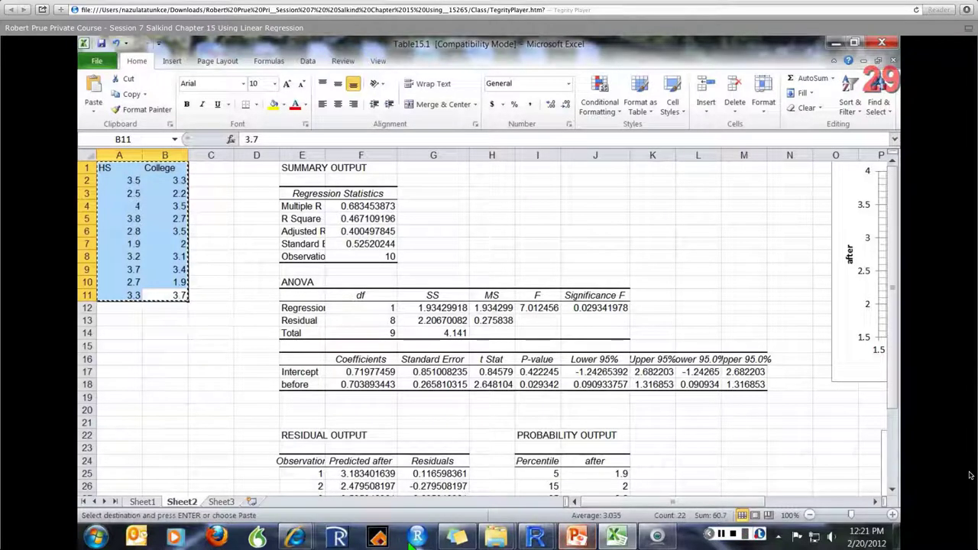
left_click(535, 537)
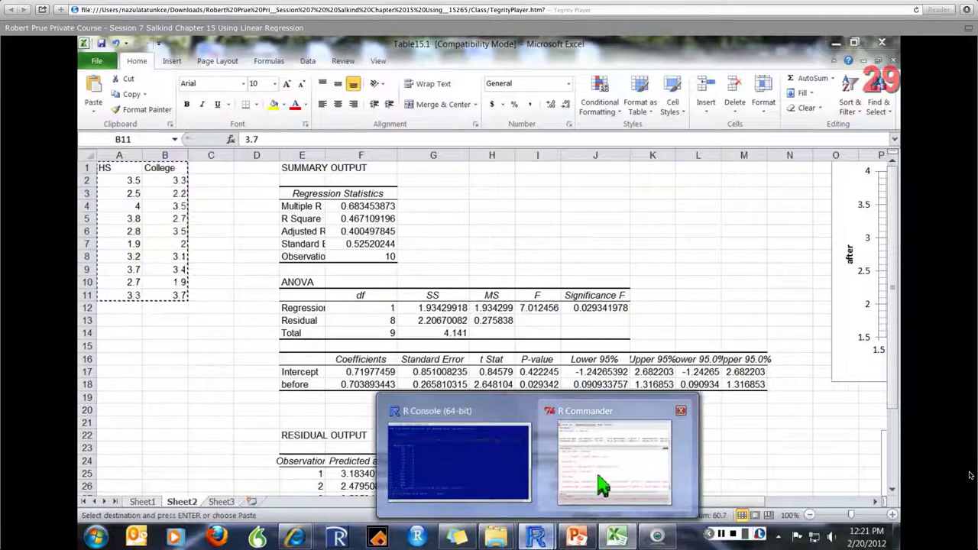
left_click(600, 481)
Import the copied table from the clipboard as a data set named gpa, overwriting the existing one
left_click(265, 73)
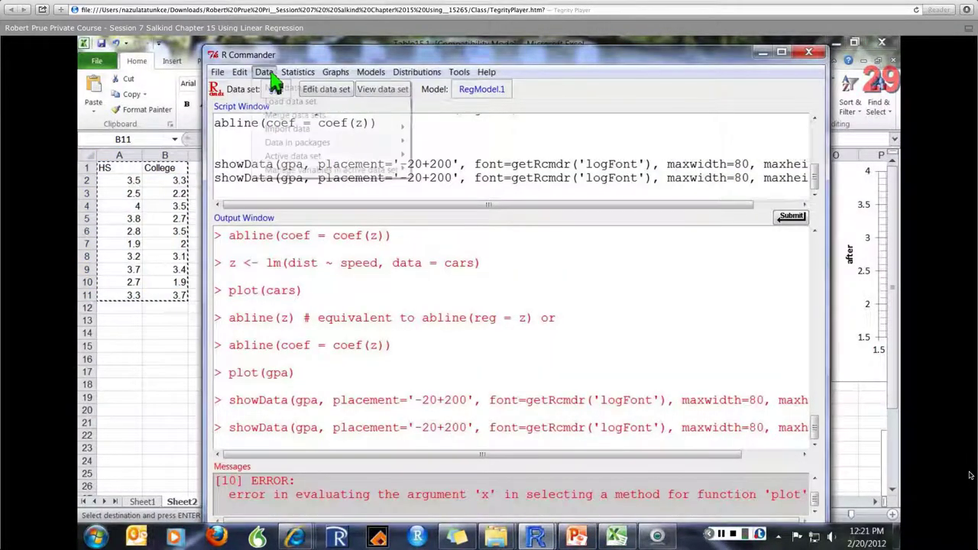
mouse_move(287, 128)
left_click(428, 131)
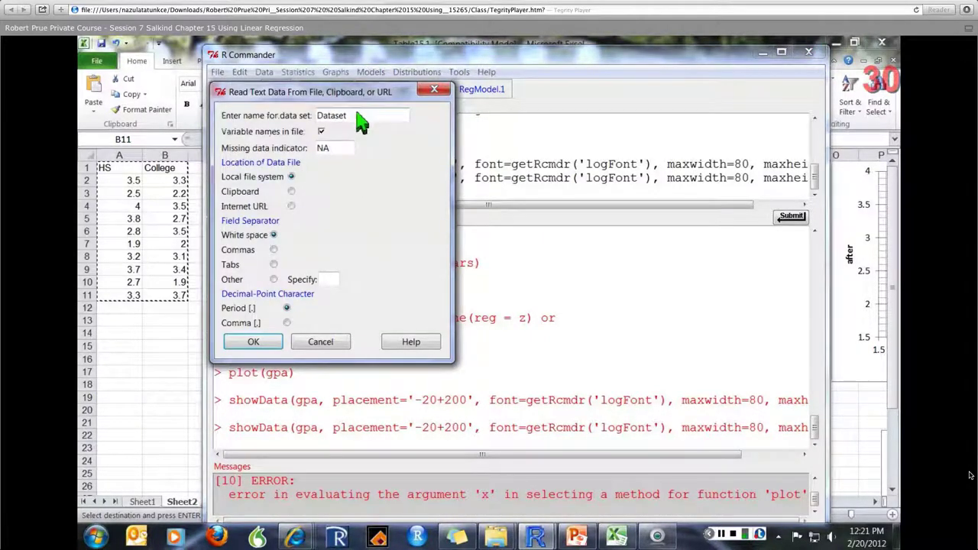
left_click_drag(357, 114, 278, 116)
type("gpa")
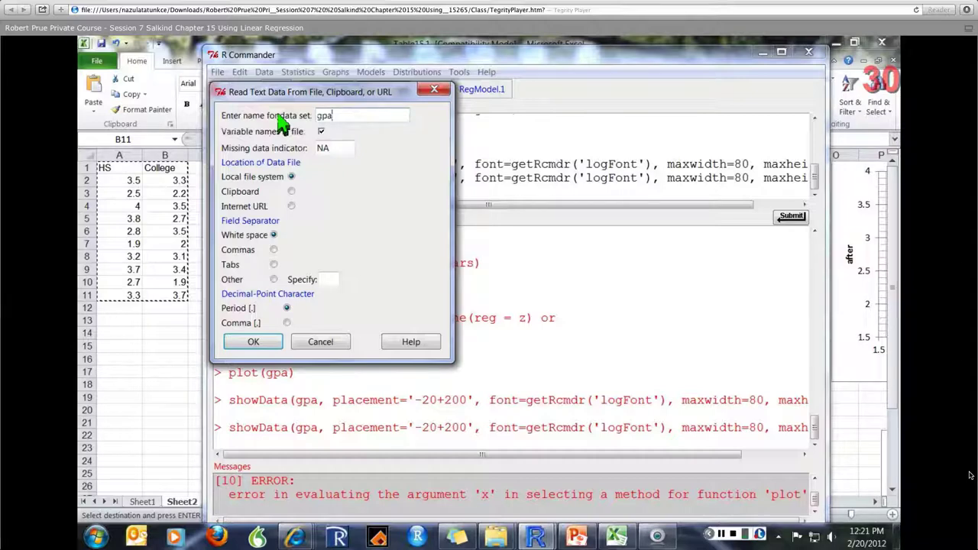
left_click(292, 192)
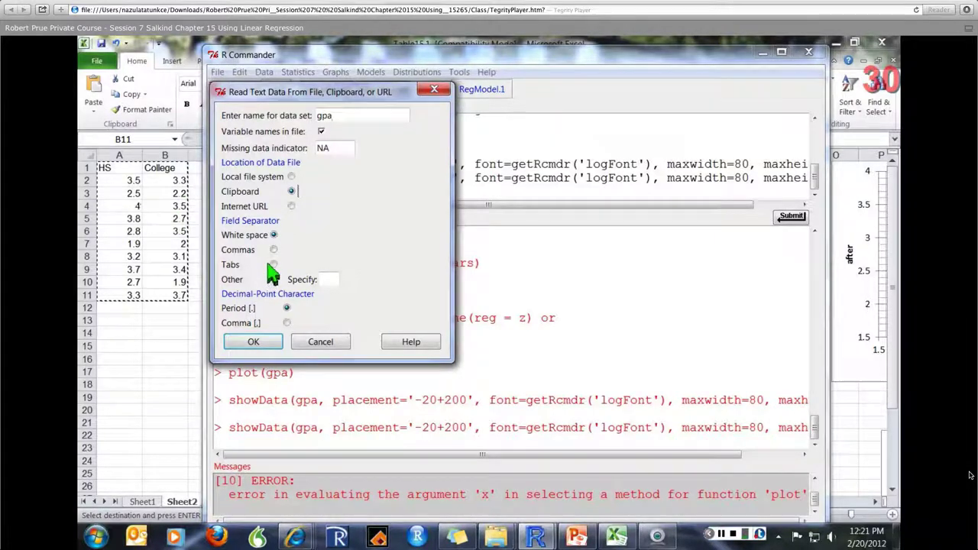
left_click(272, 344)
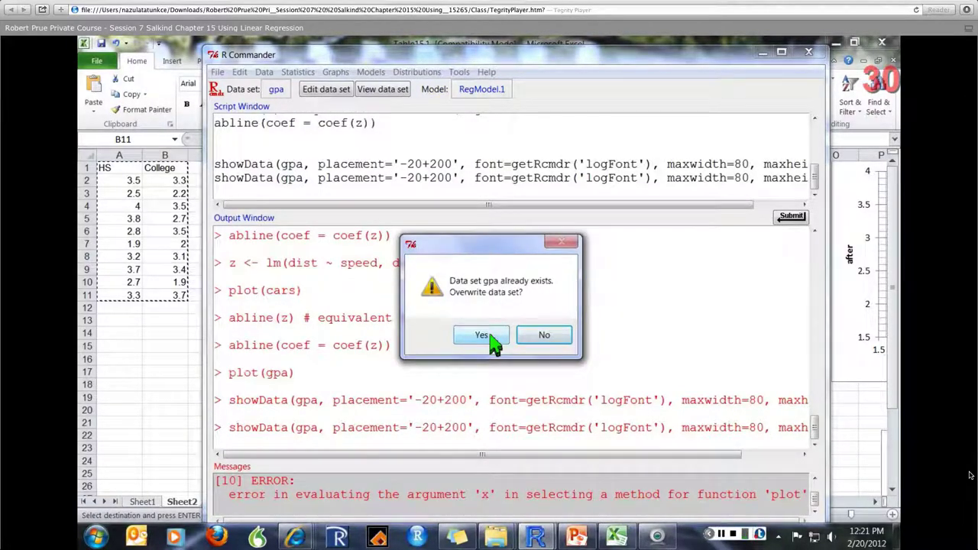
left_click(482, 336)
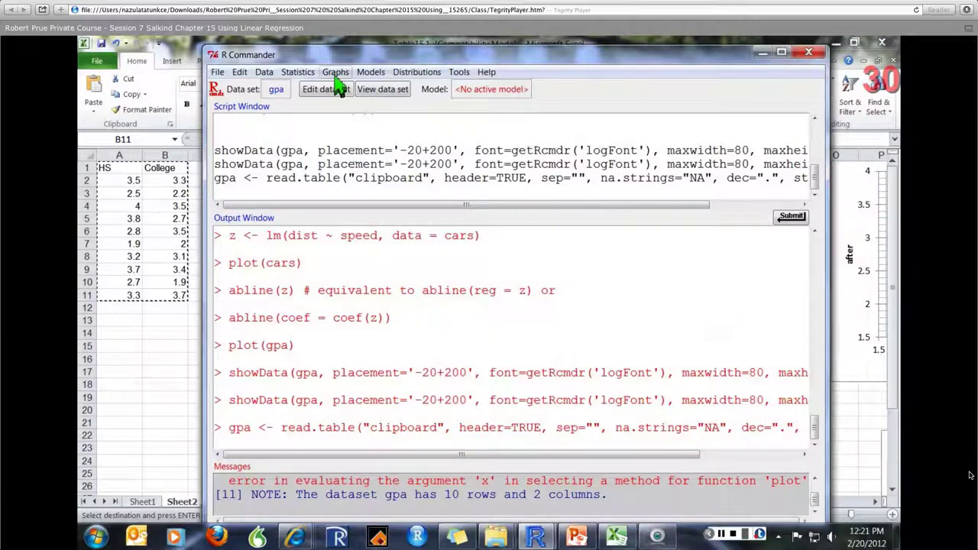
Fit a linear regression with College as the response and HS as the explanatory variable, and review its summary output
left_click(302, 76)
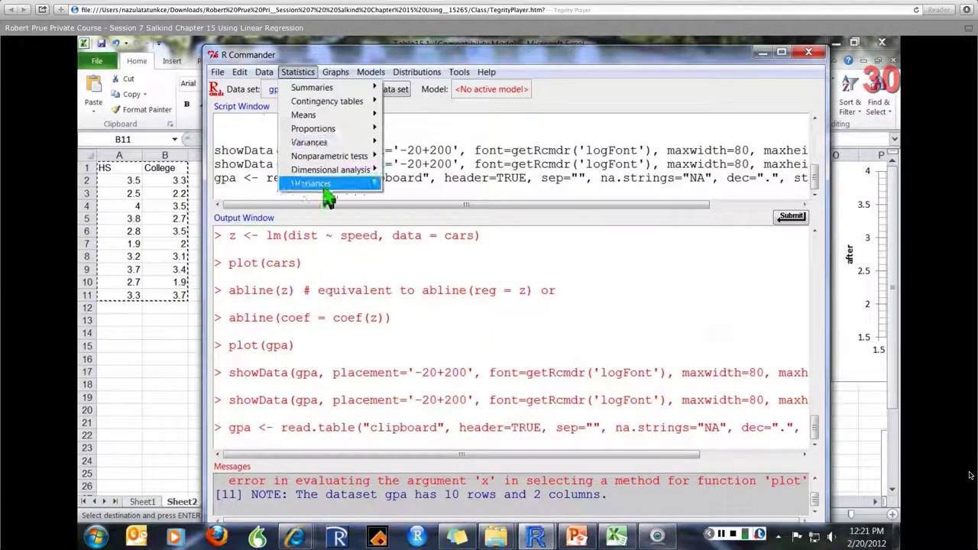
mouse_move(325, 195)
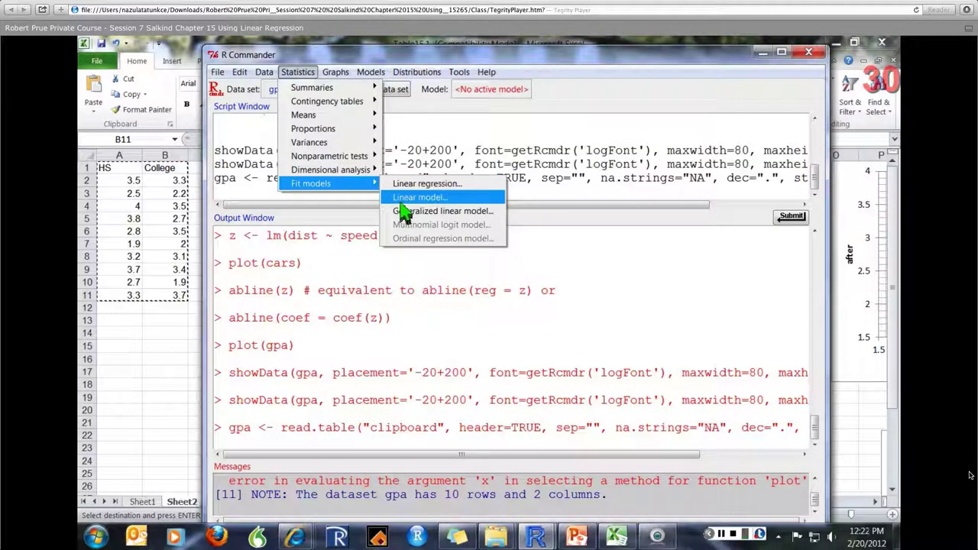
left_click(417, 184)
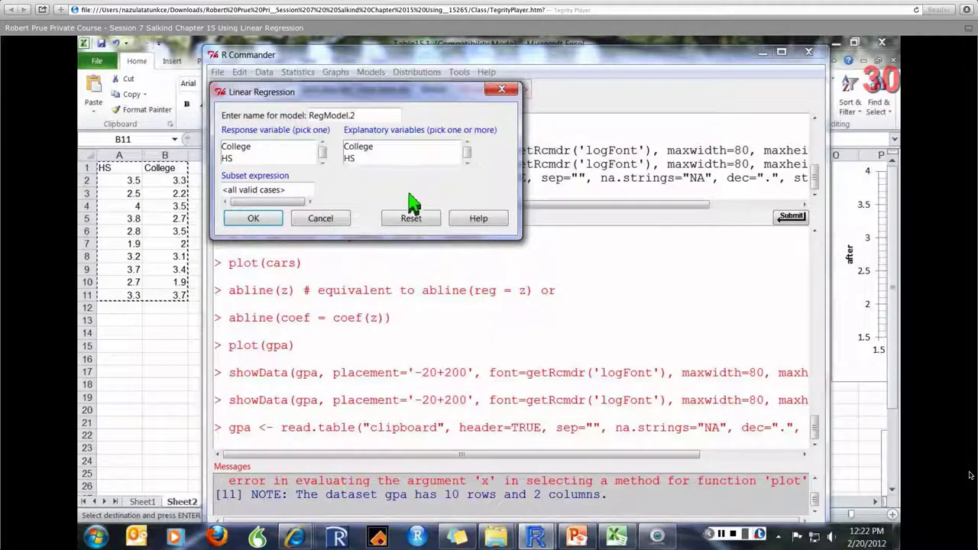
left_click(358, 159)
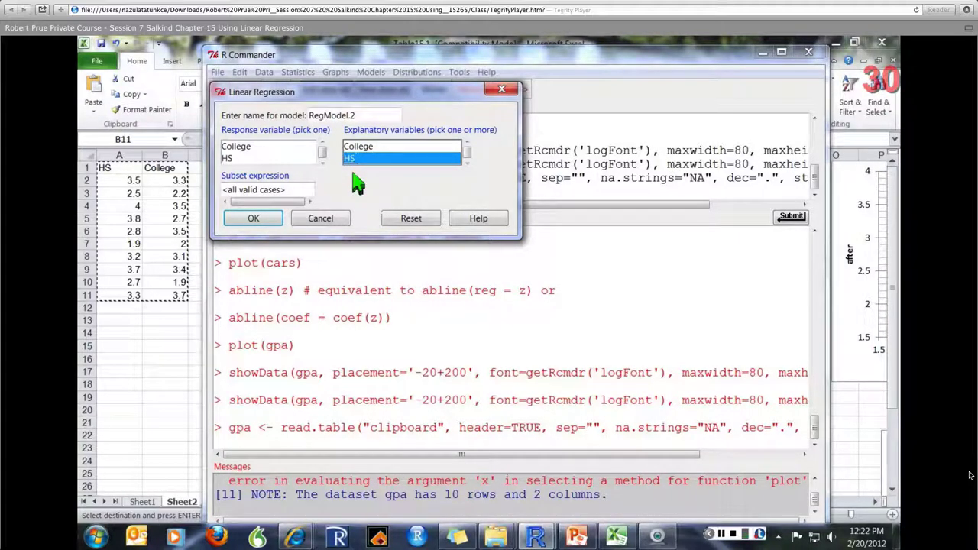
left_click(248, 148)
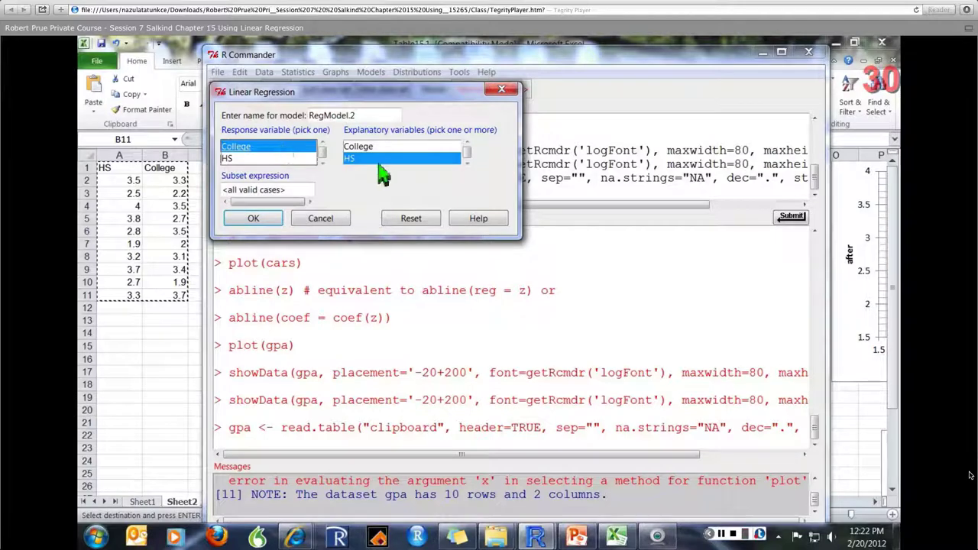
left_click(253, 219)
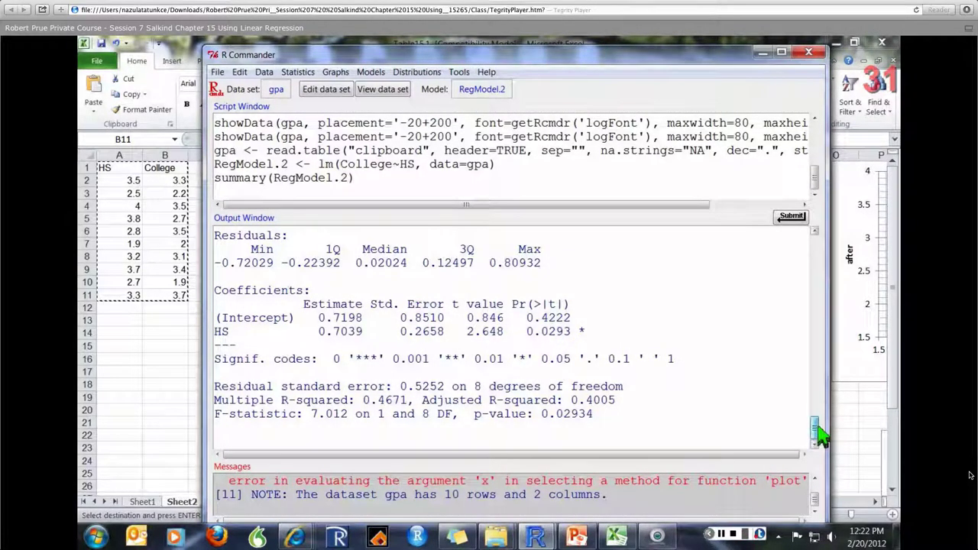
scroll(818, 432, "up", 2)
scroll(817, 431, "down", 2)
scroll(819, 435, "up", 2)
scroll(819, 435, "down", 2)
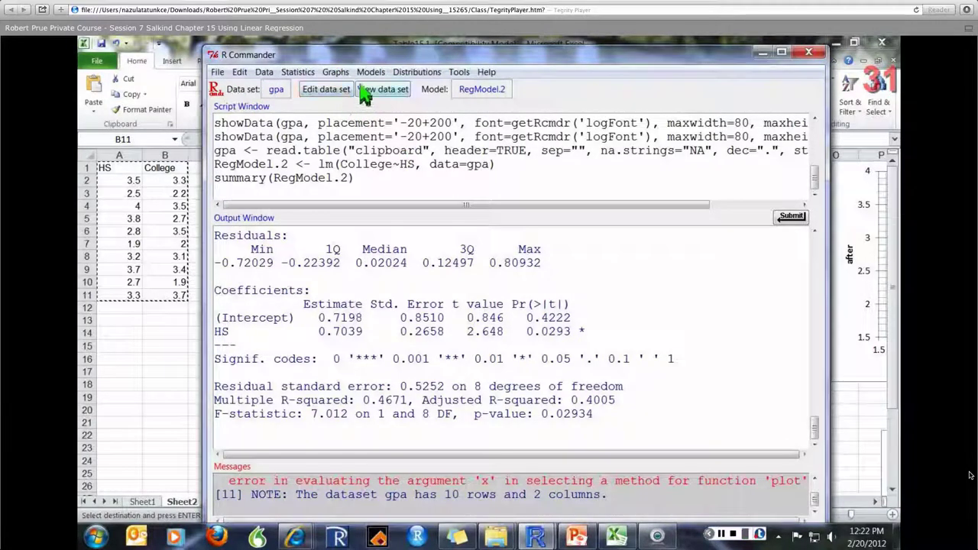
Look through the available graph types for the gpa data set
left_click(337, 72)
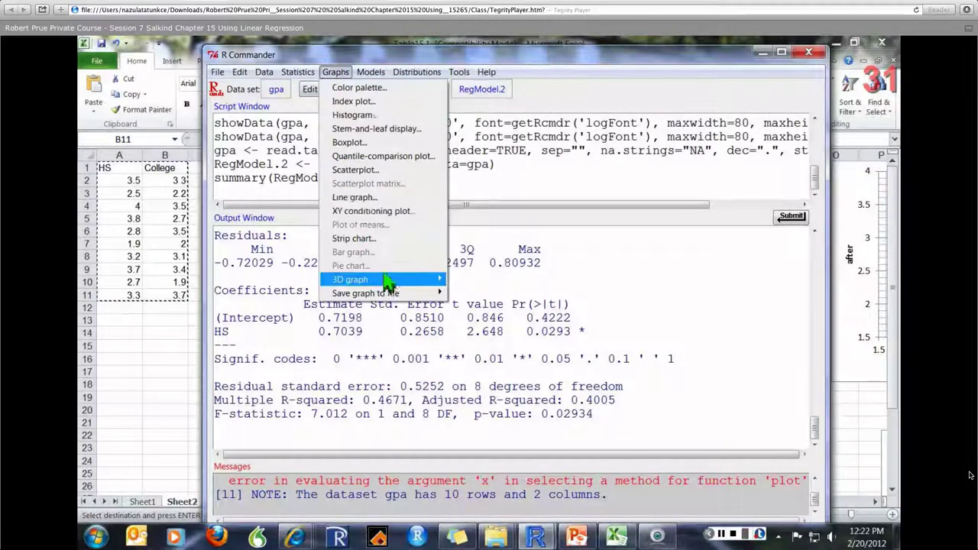
mouse_move(370, 74)
mouse_move(337, 73)
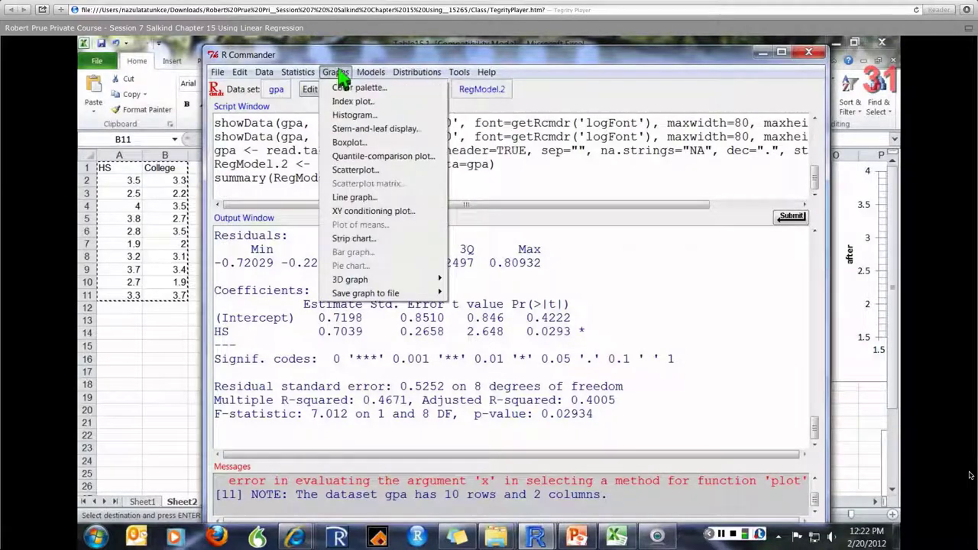